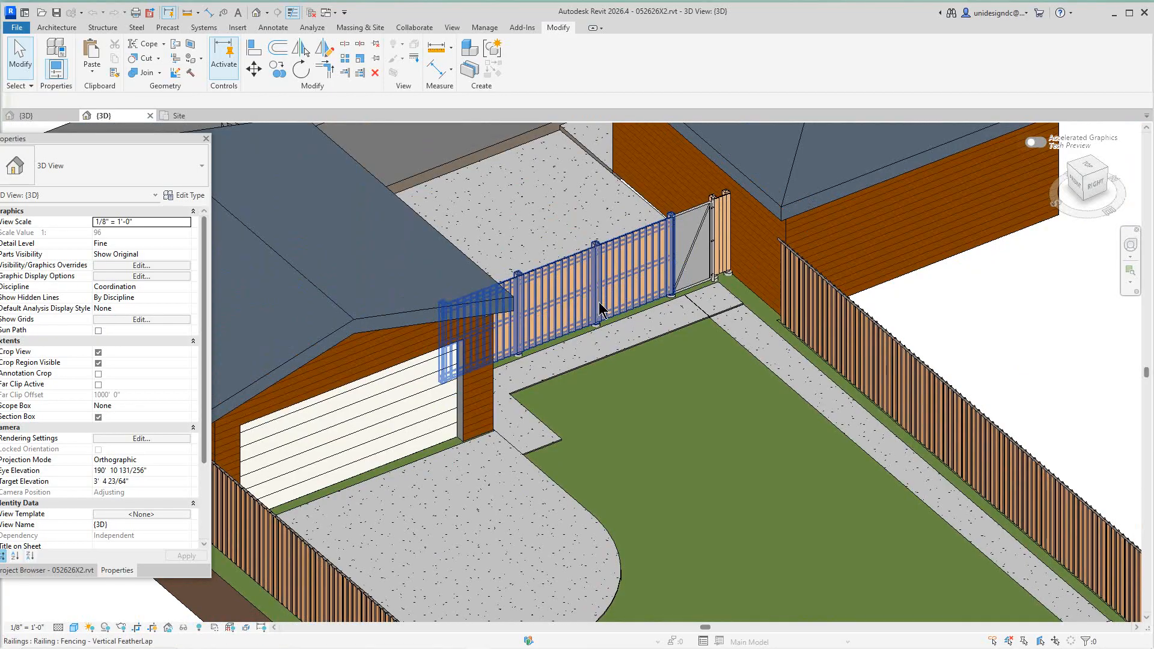
Step: Start a path-sketched railing in the 3D view and choose the Guardrail - Pipe type
scroll(597, 306, "down", 3)
scroll(834, 292, "down", 1)
middle_click_drag(834, 293, 701, 288)
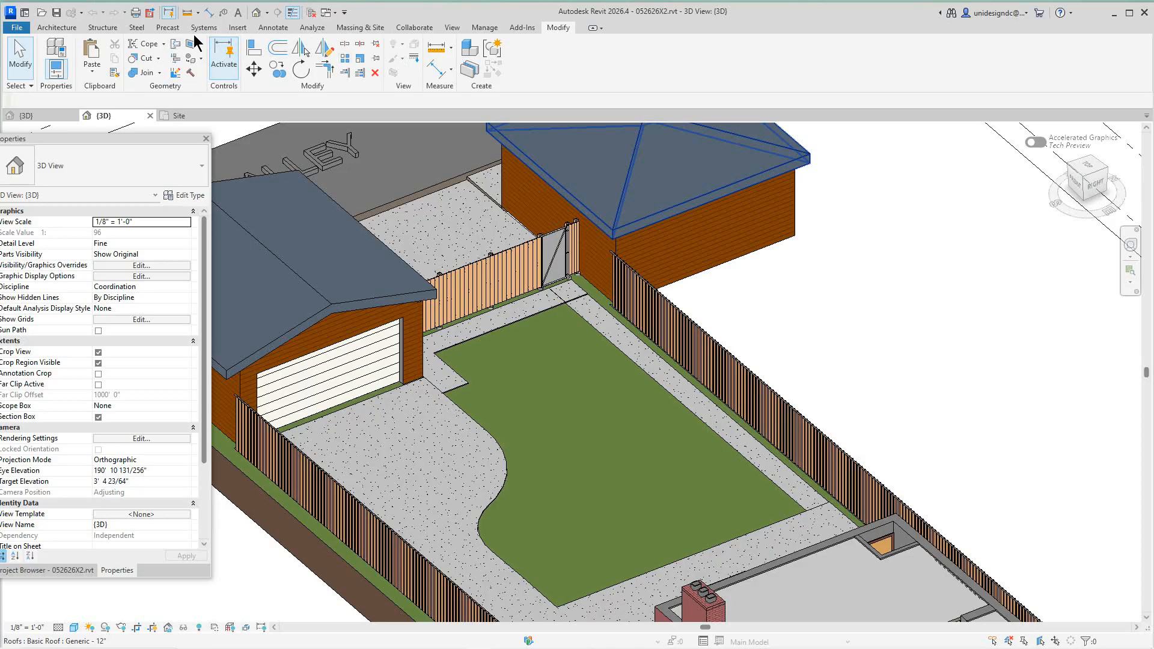
left_click(60, 28)
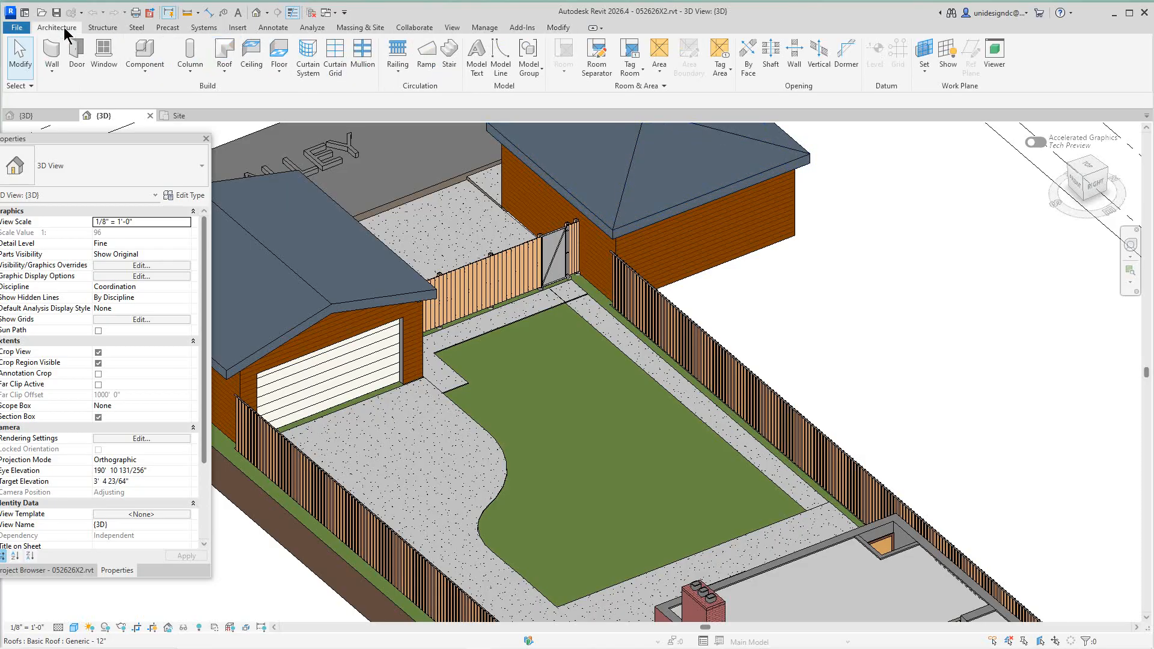
left_click(395, 54)
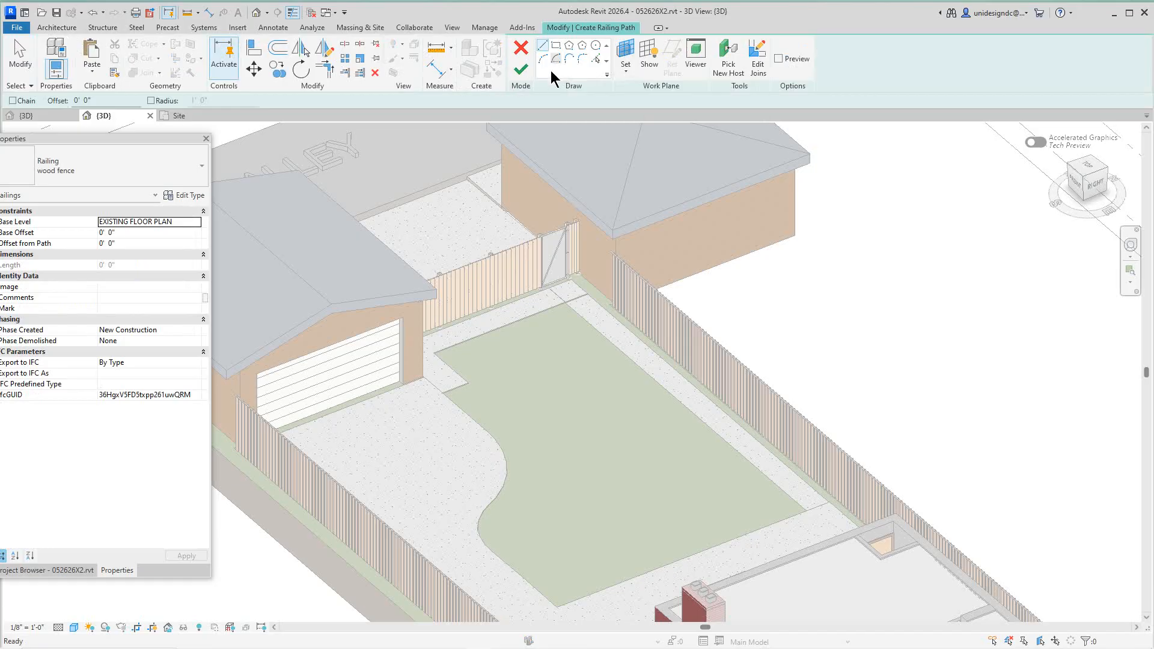
left_click_drag(157, 136, 220, 138)
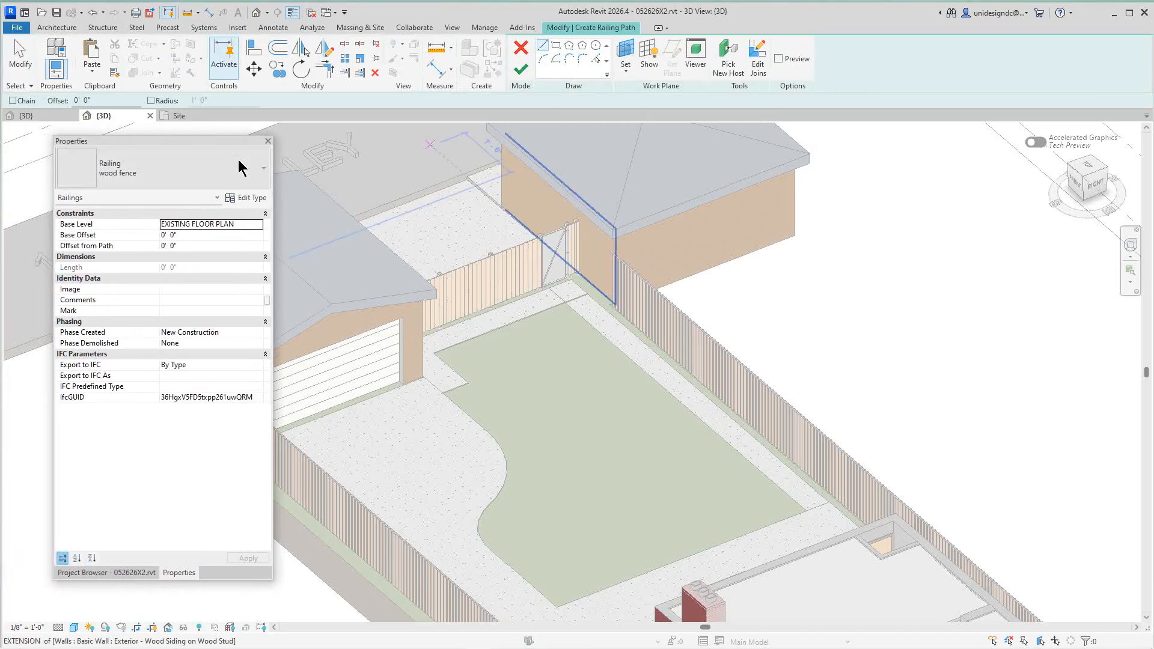
left_click(264, 170)
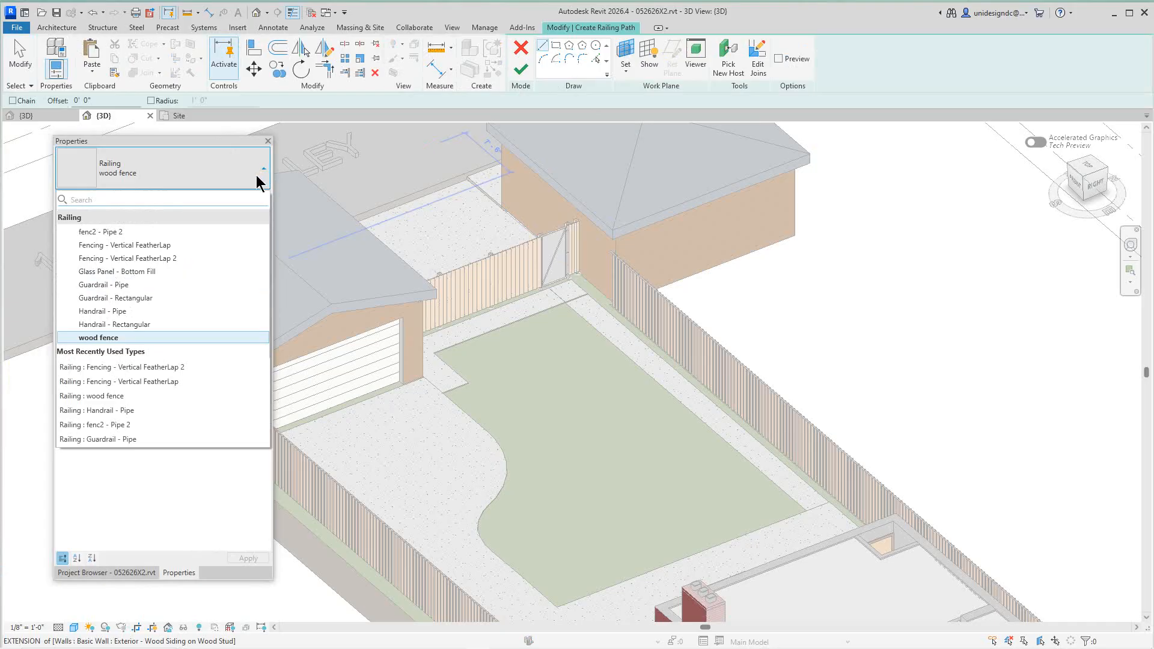
left_click(110, 285)
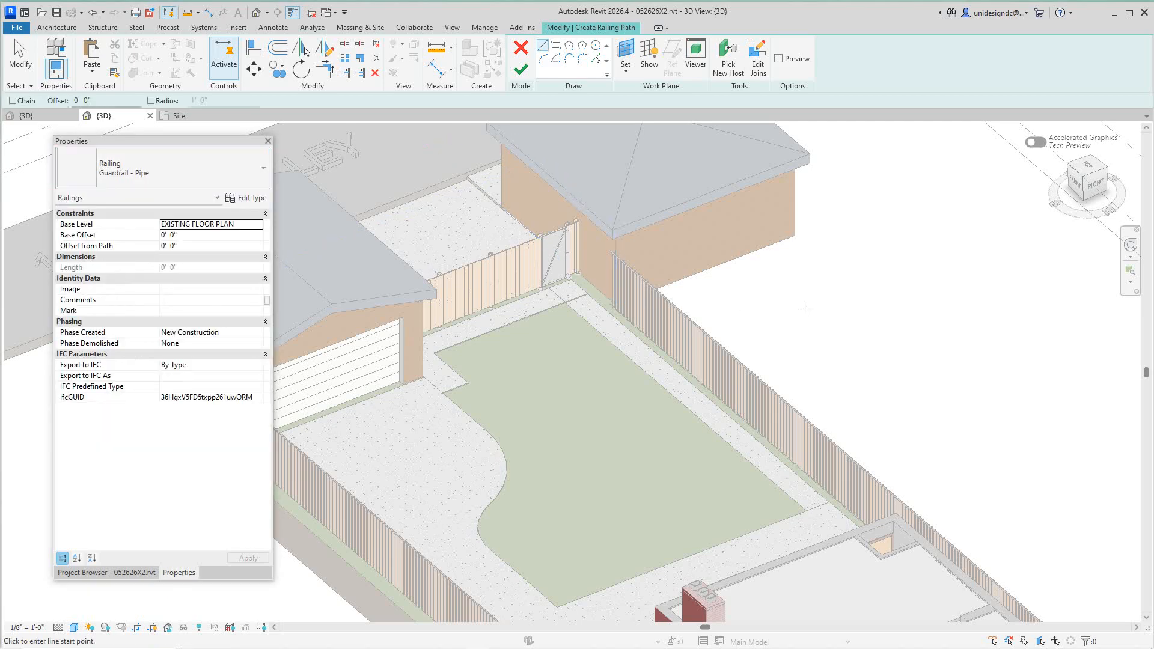
Step: Sketch a straight railing path about 15' 6" long in the empty area outside the side fence and finish the railing
left_click(805, 309)
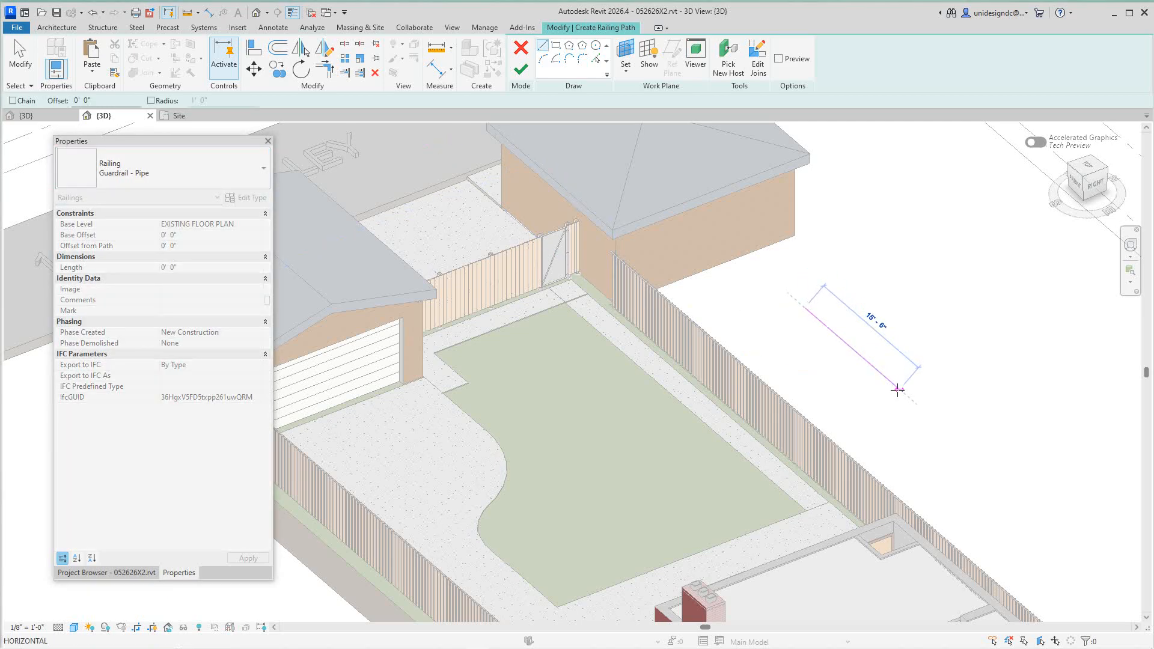
left_click(900, 389)
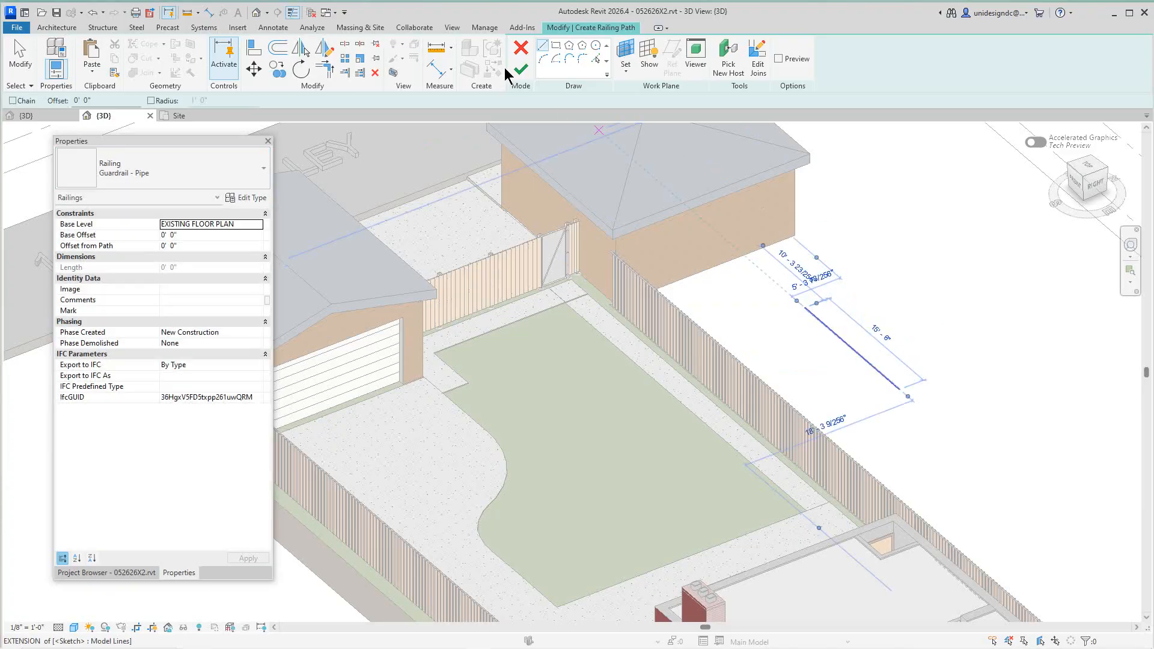
left_click(523, 69)
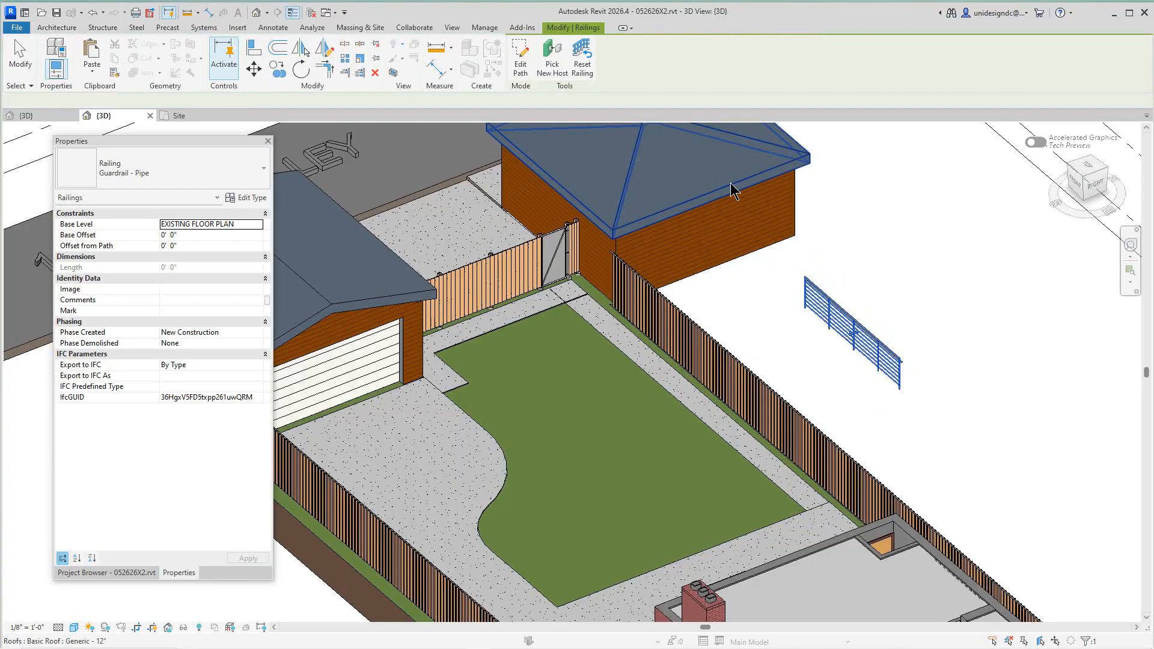
scroll(890, 298, "up", 4)
scroll(821, 321, "up", 2)
right_click(779, 256)
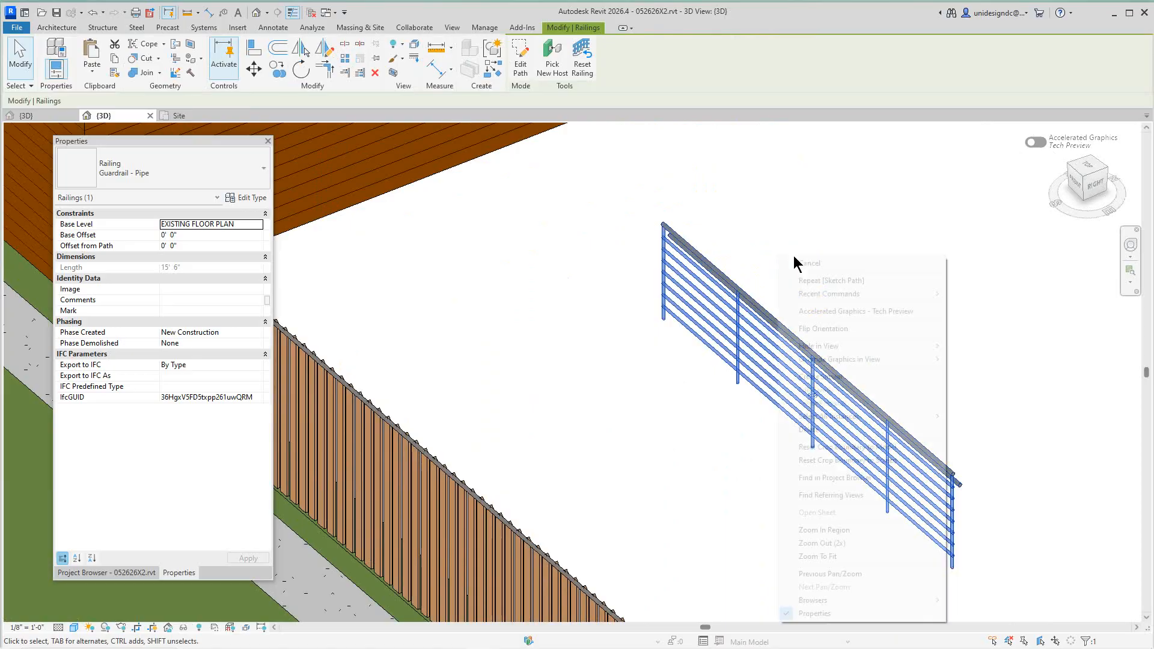
left_click(836, 264)
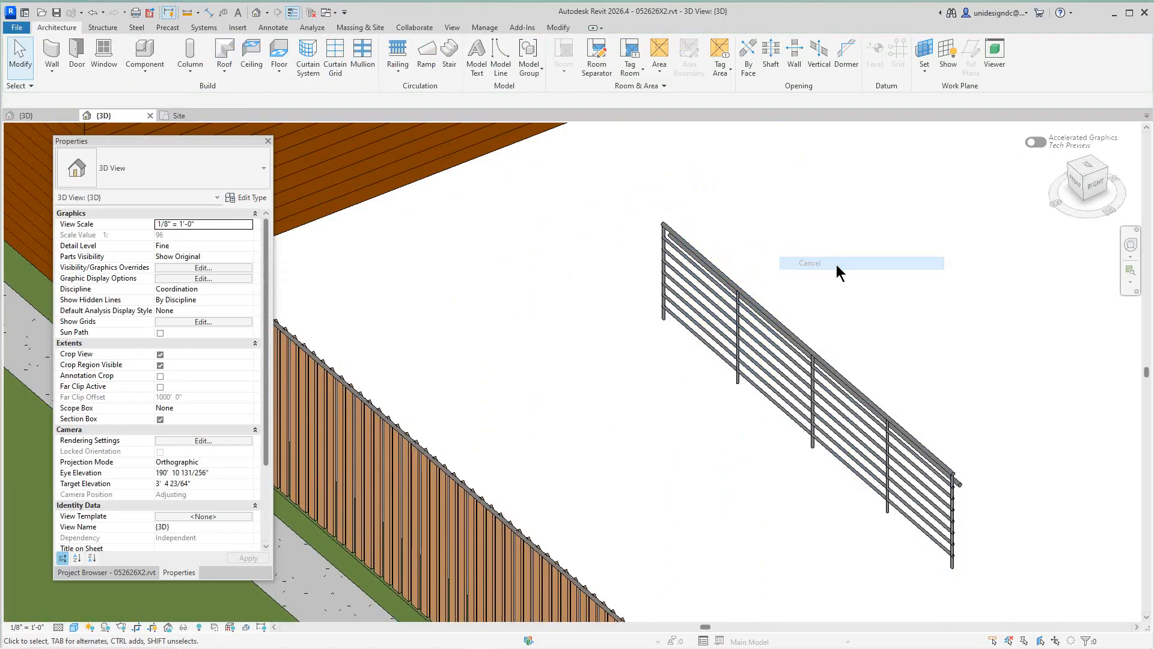
Step: Compare the new pipe guardrail with the existing wood fence along the side of the yard
left_click(759, 329)
scroll(796, 271, "down", 2)
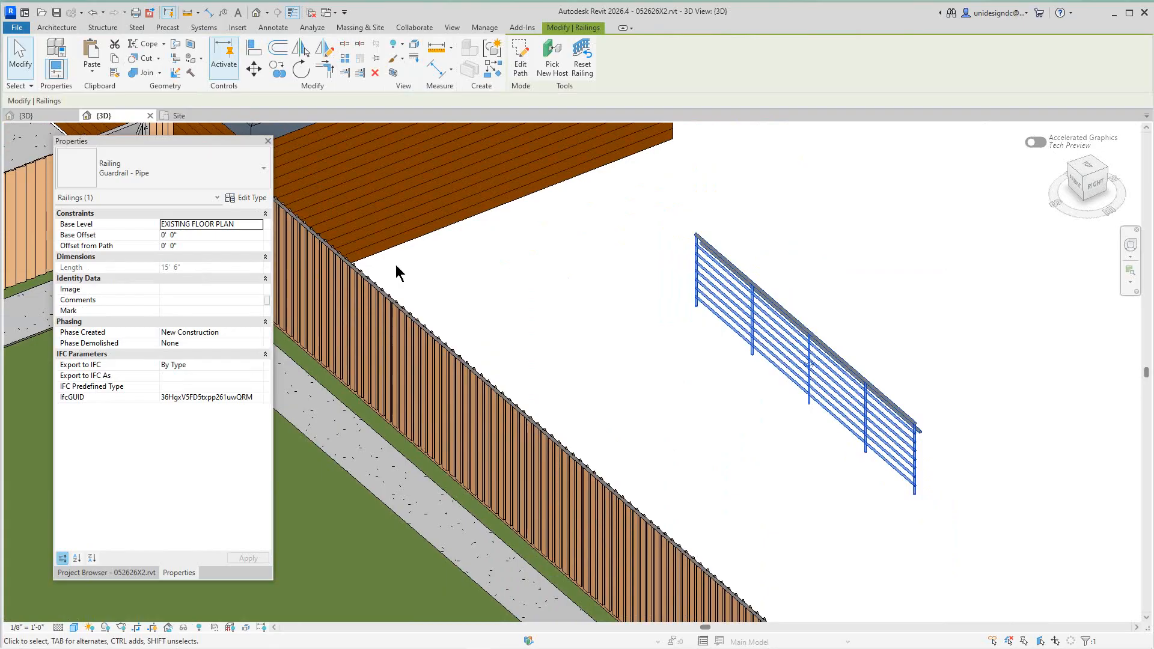
scroll(835, 302, "down", 2)
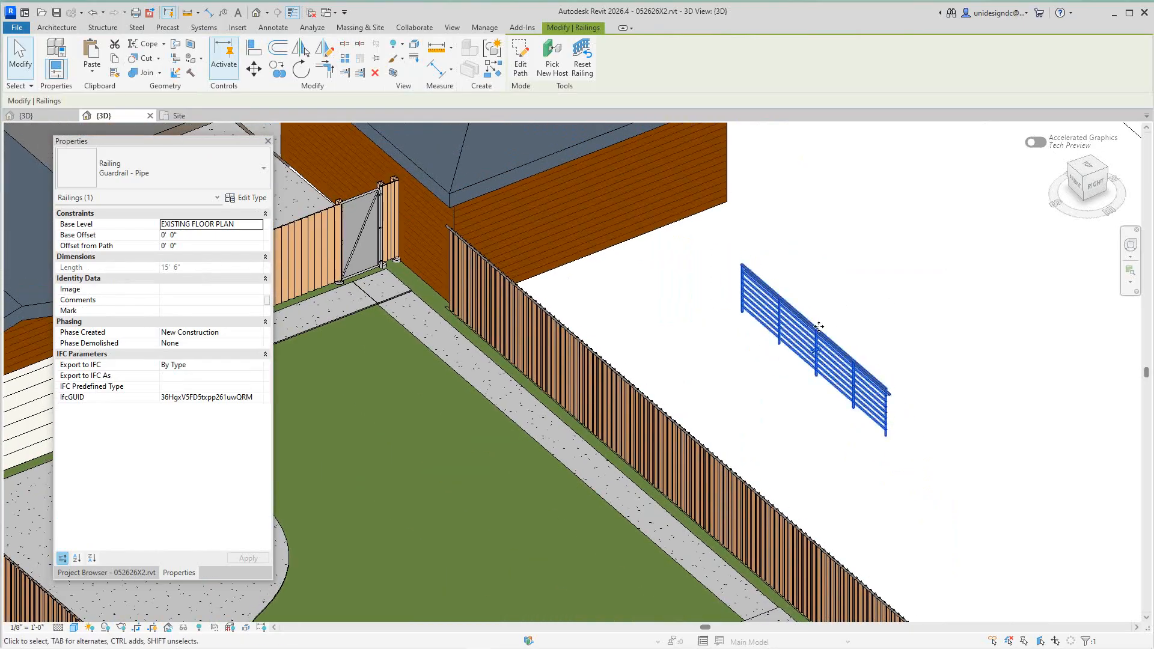
left_click(610, 388)
scroll(661, 341, "down", 1)
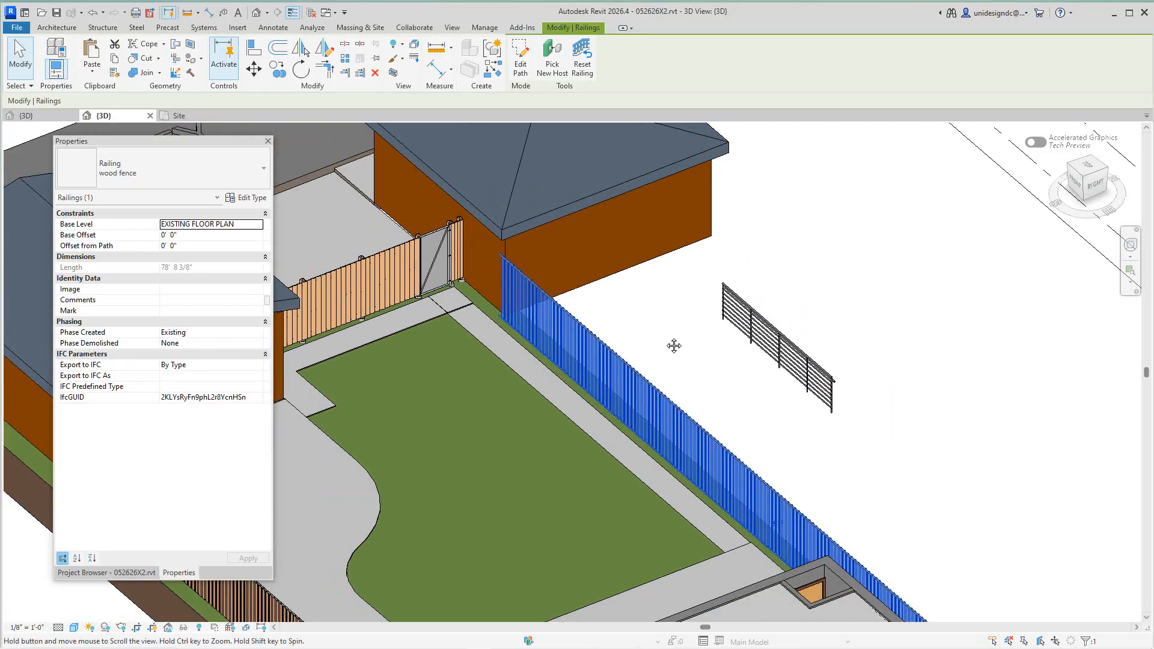
middle_click_drag(673, 343, 682, 334)
key("Escape")
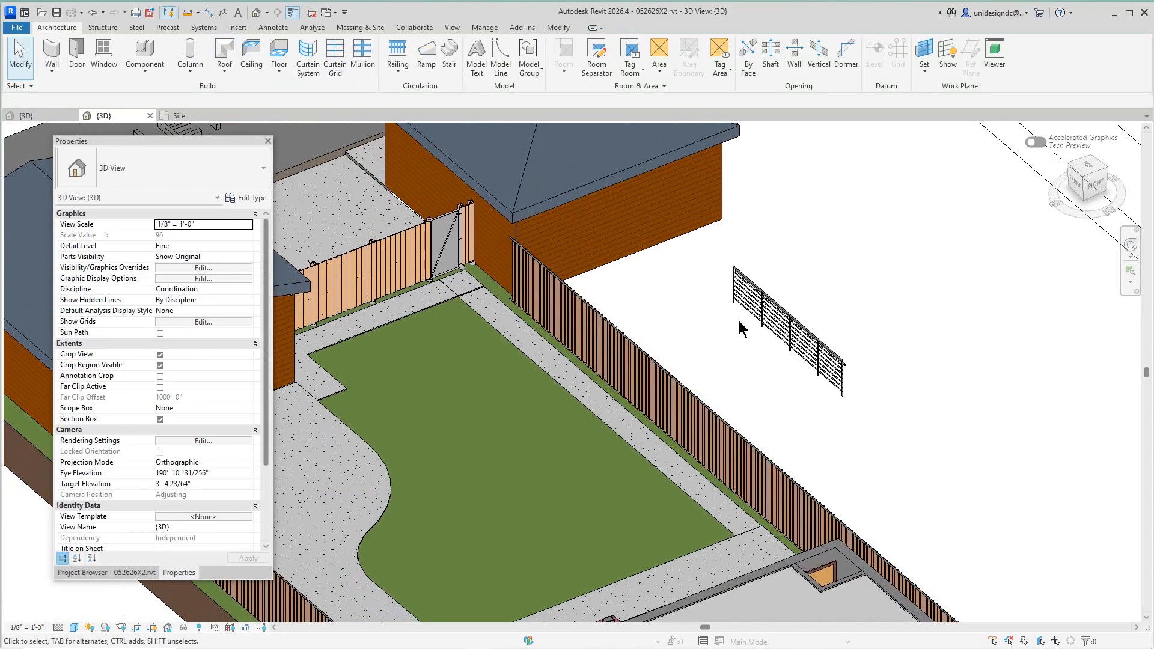
Step: Open the pipe guardrail's type properties and resize the dialog and its columns so the parameter values are readable
left_click(785, 330)
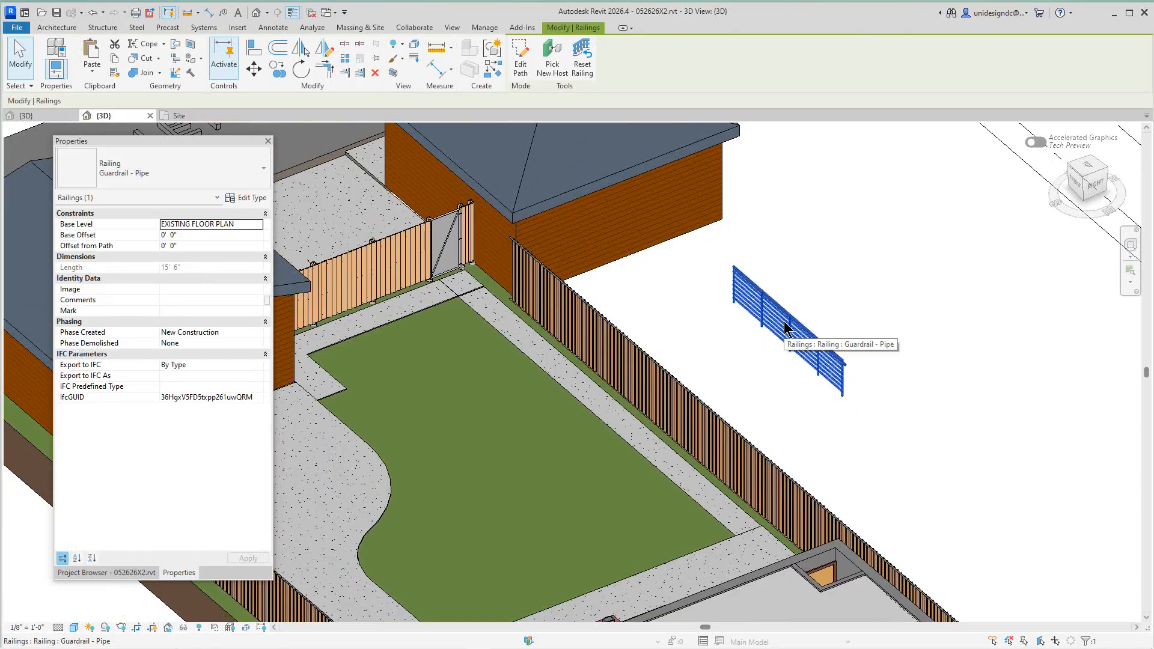
left_click(247, 197)
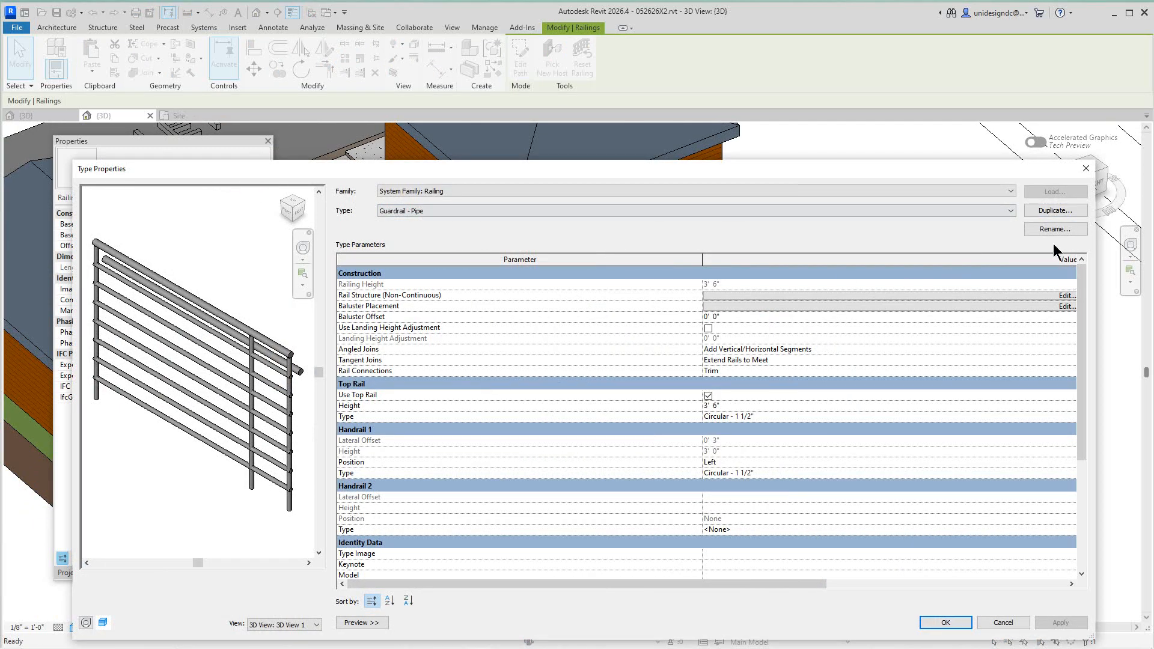
left_click_drag(915, 170, 855, 156)
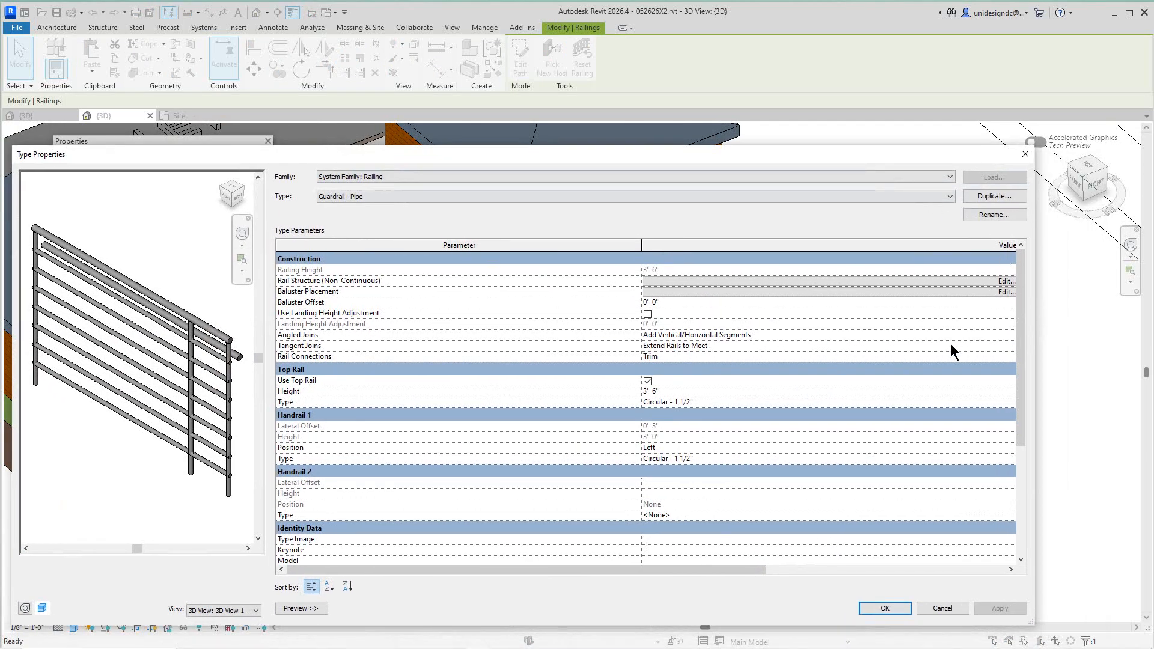
left_click_drag(1034, 325, 1078, 324)
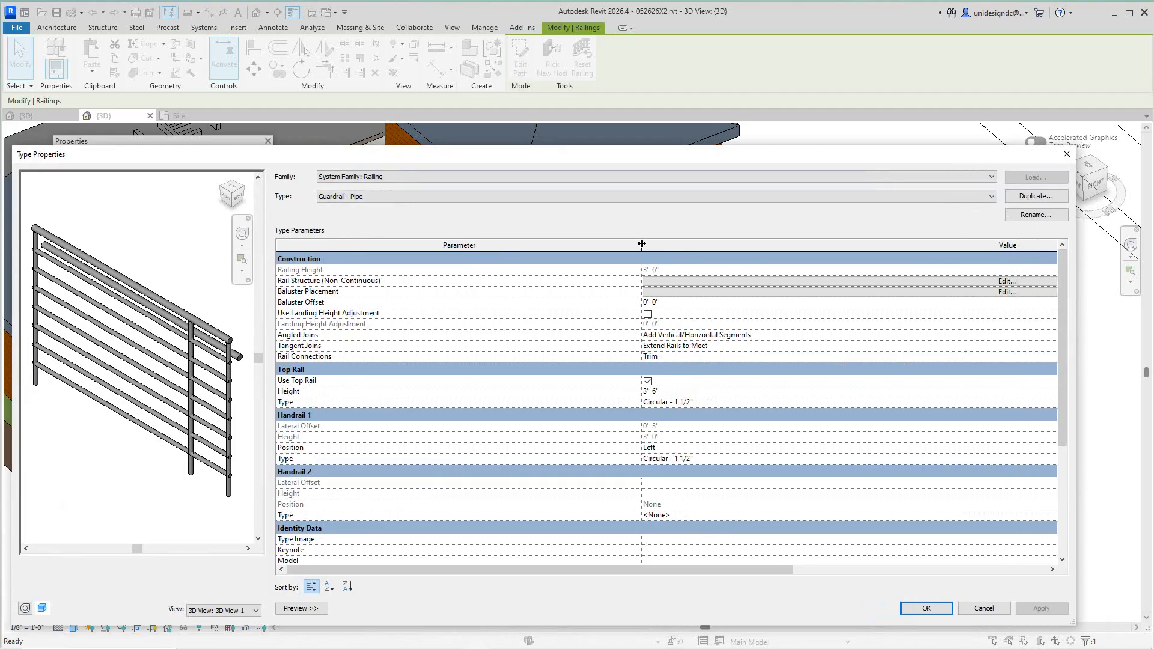
left_click_drag(641, 244, 539, 246)
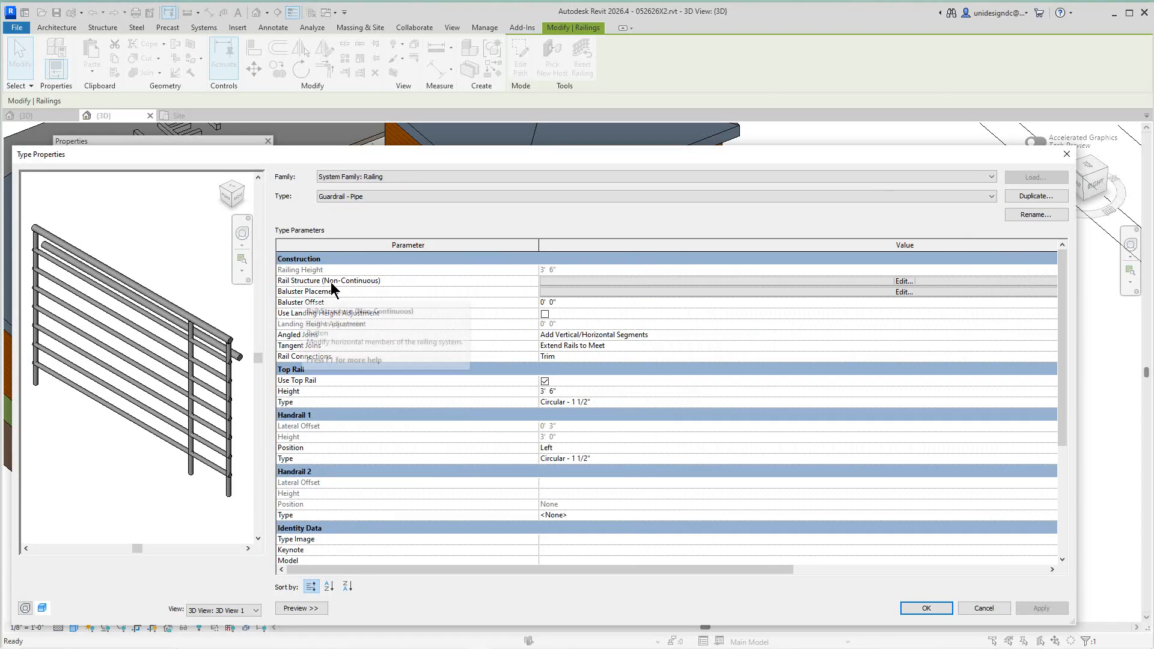
Step: Examine Rail 1 to Rail 4 in the pipe guardrail's non-continuous rail structure and close it without changes
left_click(903, 281)
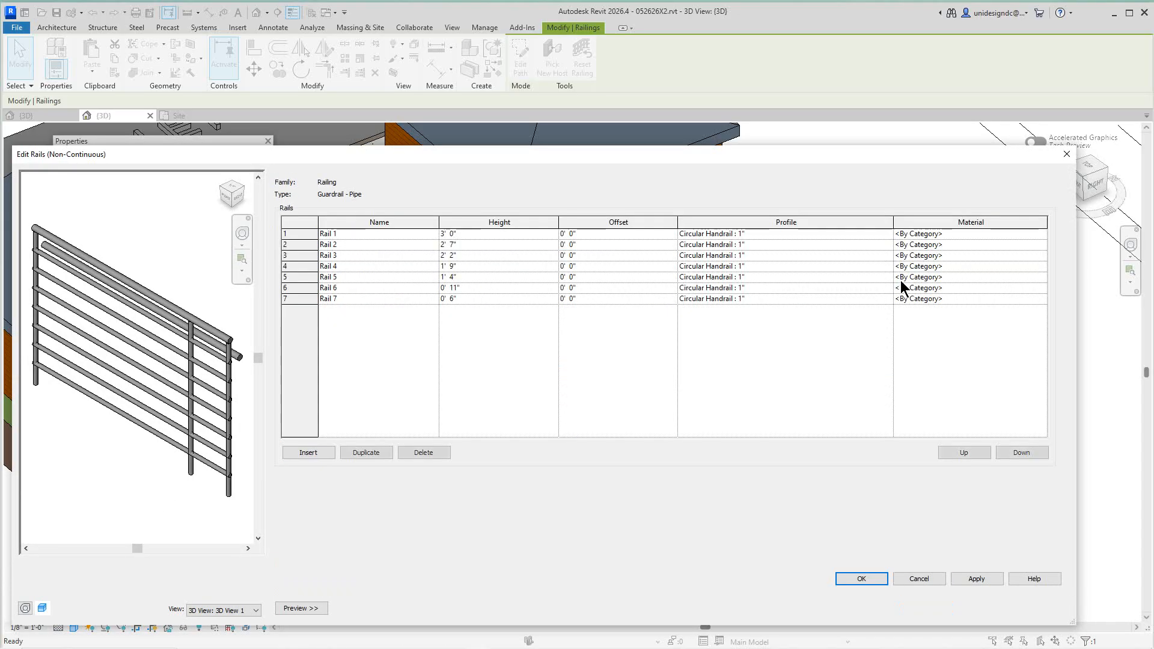
left_click(333, 233)
left_click(333, 245)
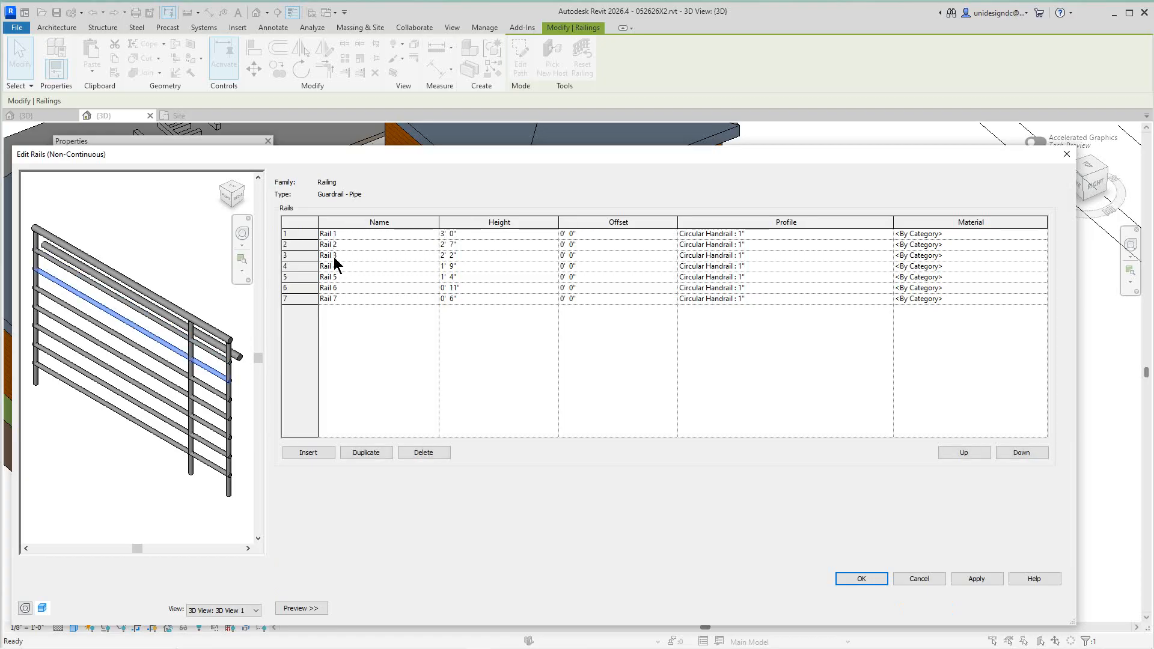
left_click(334, 257)
left_click(334, 264)
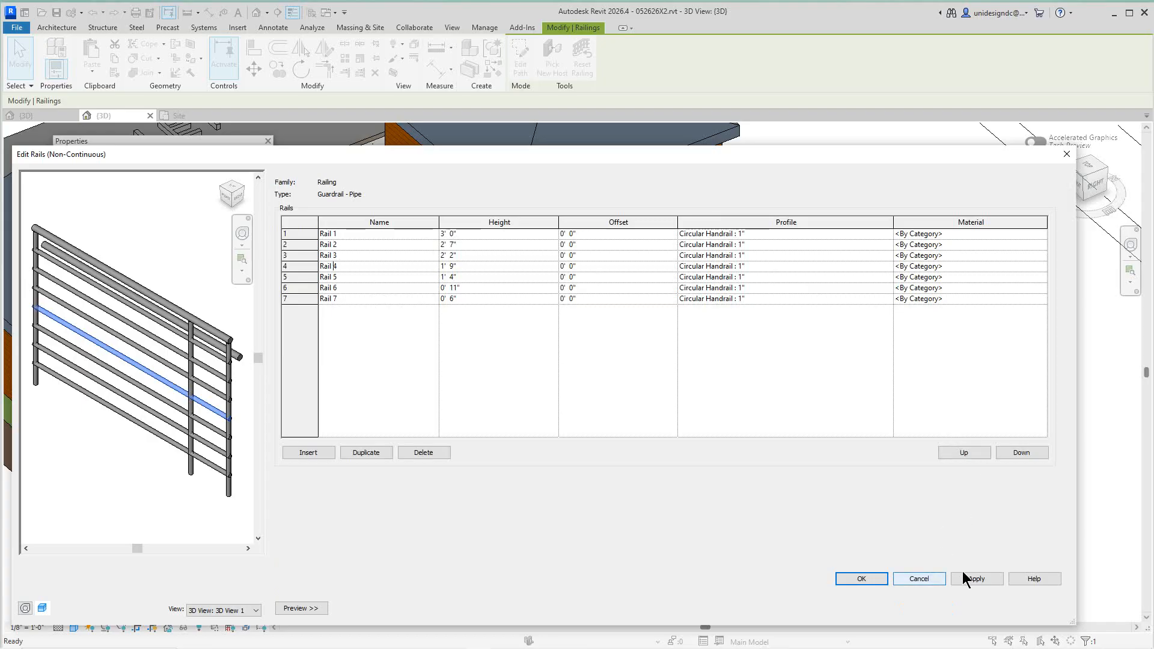
left_click(922, 579)
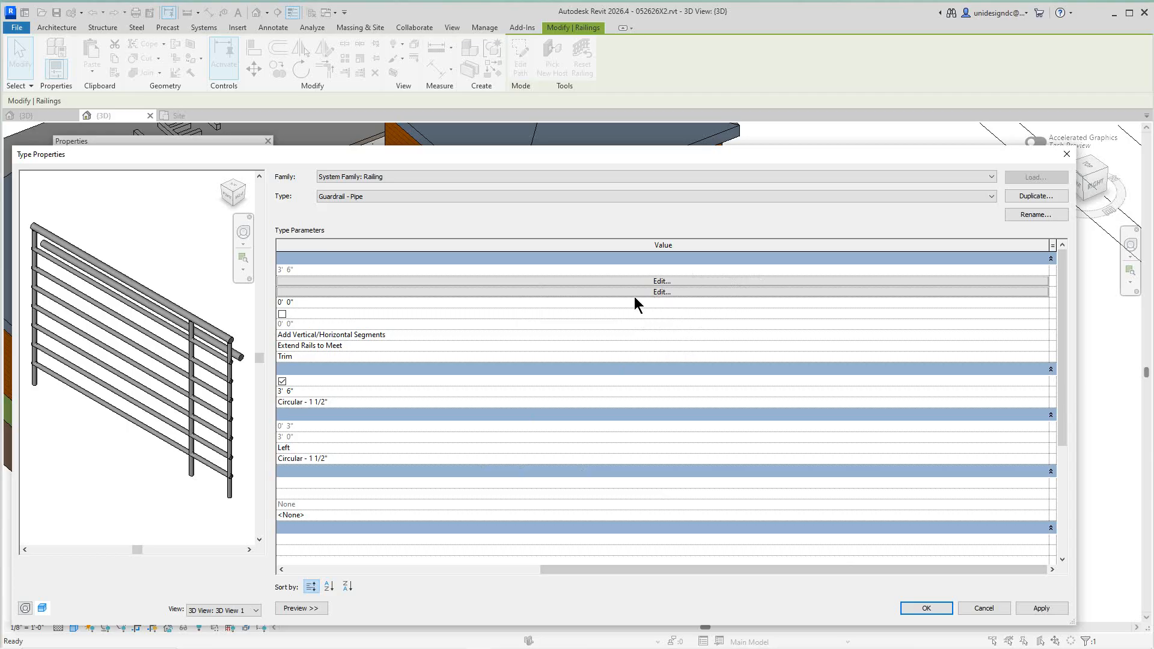
Step: Examine the regular baluster and the start, corner and end posts in the guardrail's baluster placement, leaving the type unchanged
left_click_drag(573, 569, 324, 543)
mouse_move(300, 295)
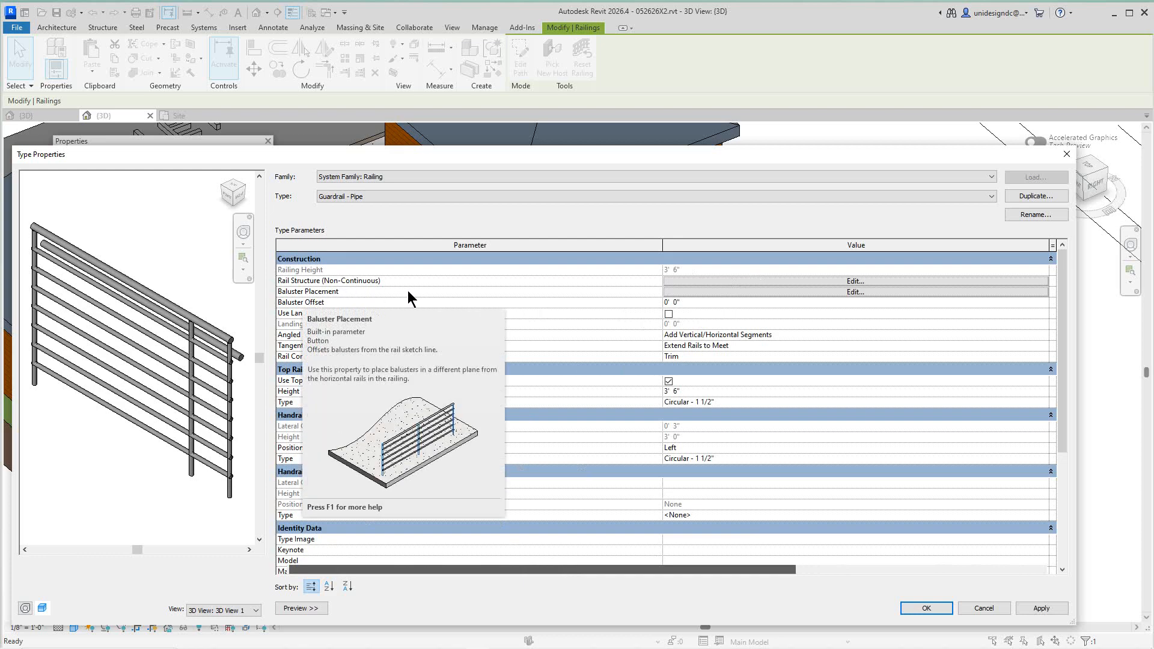
left_click(857, 291)
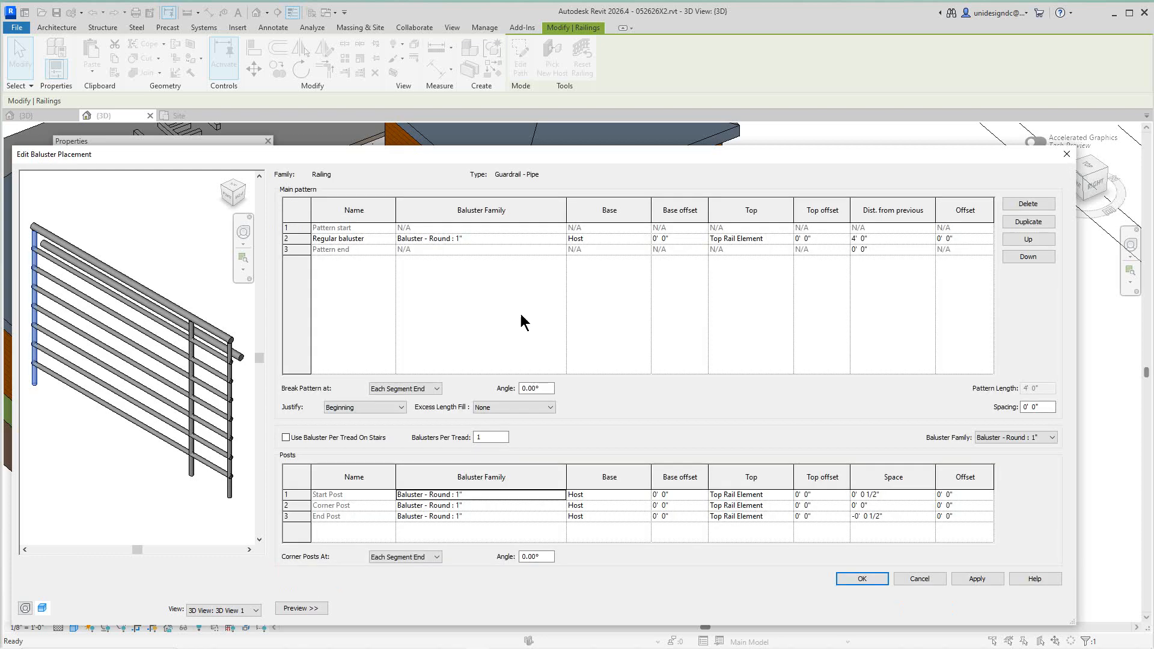
left_click(340, 241)
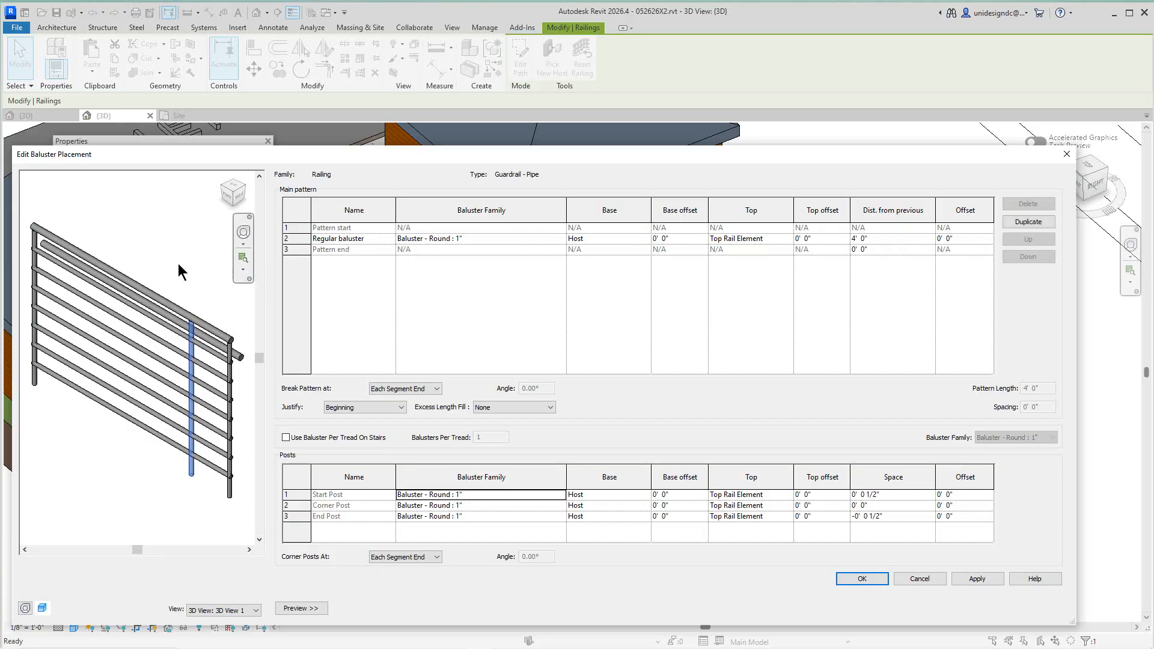
left_click(433, 508)
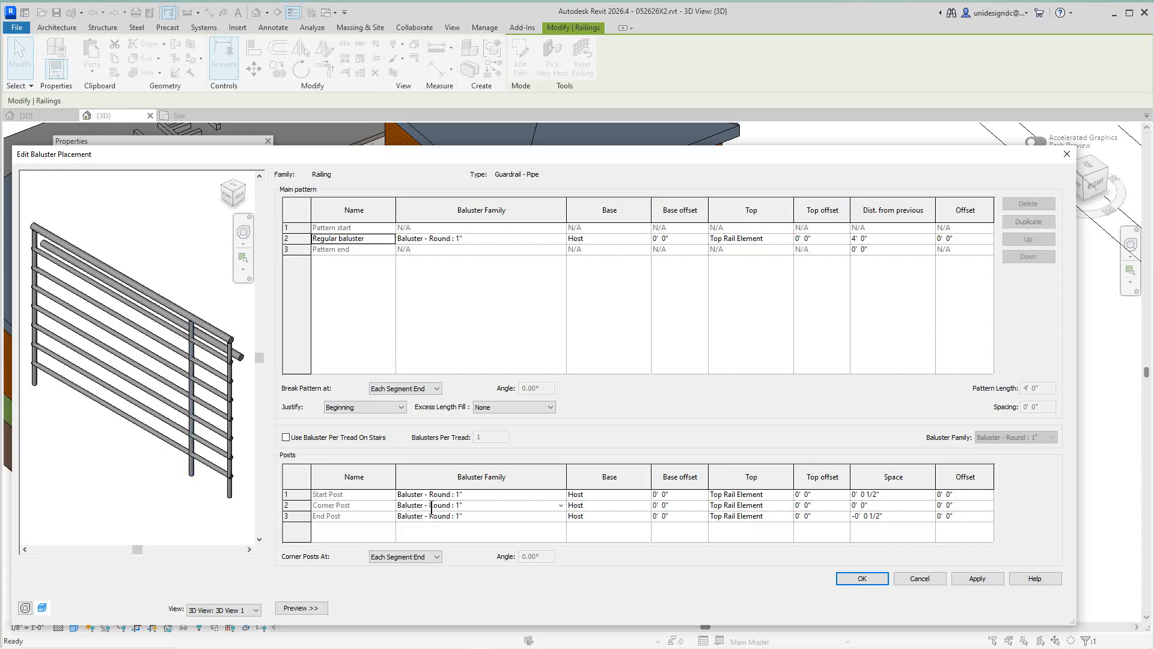
left_click(423, 519)
left_click(424, 493)
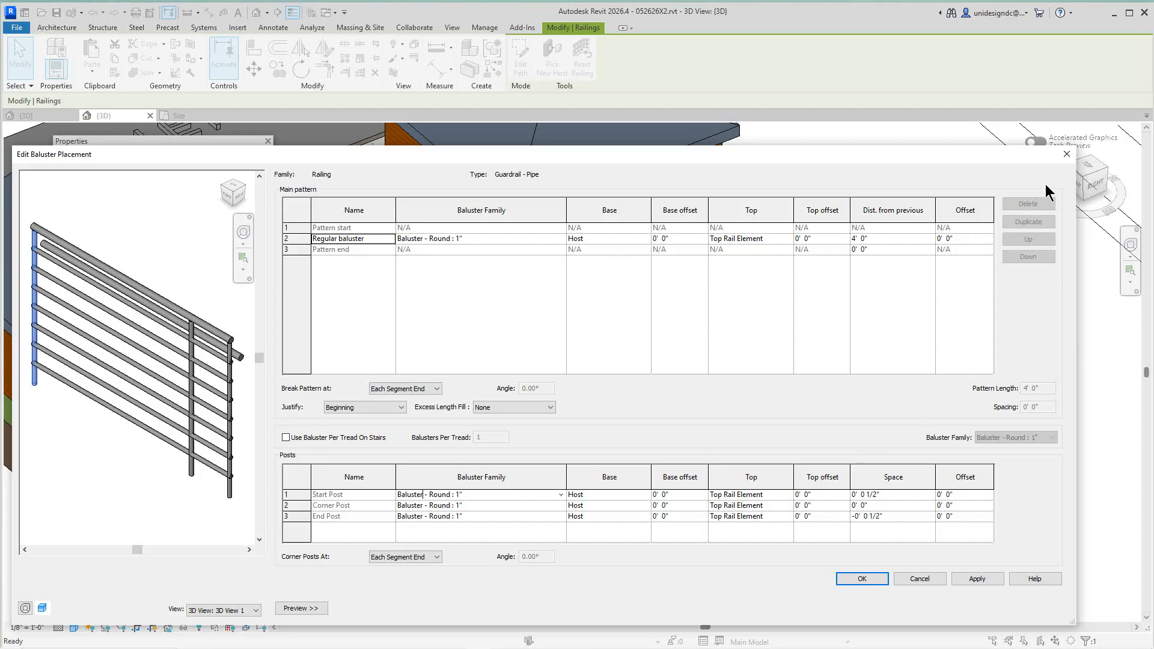
left_click(1066, 157)
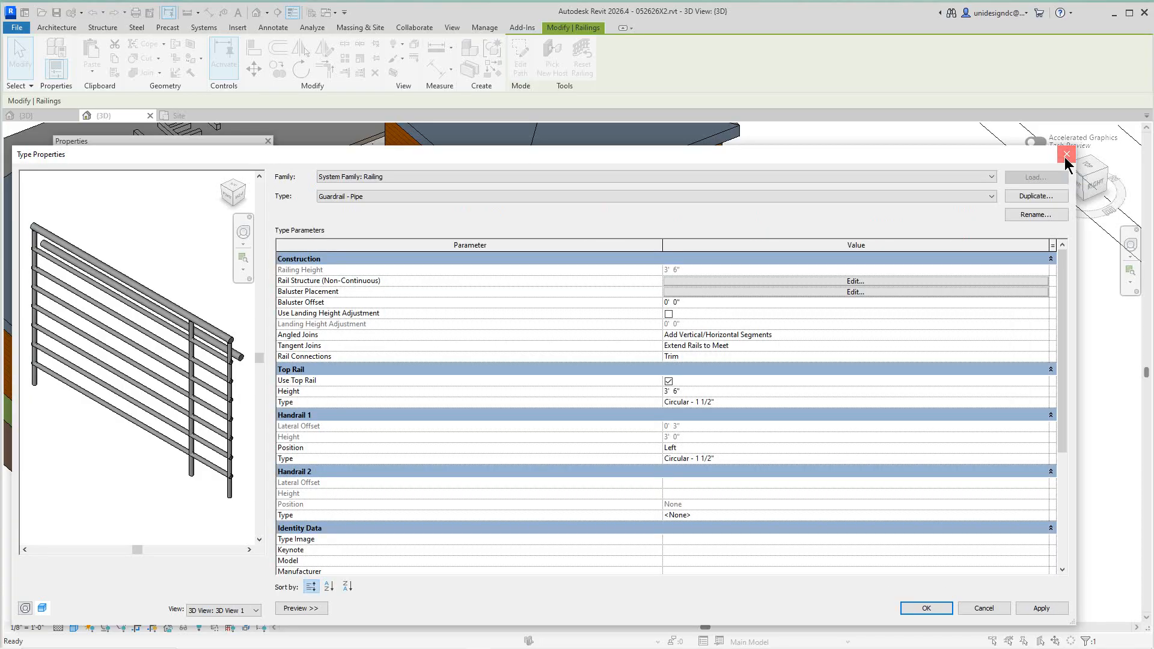
left_click(1067, 158)
Step: Select the wood fence between the two garages and open its Fencing - Vertical FeatherLap type properties
scroll(855, 316, "down", 2)
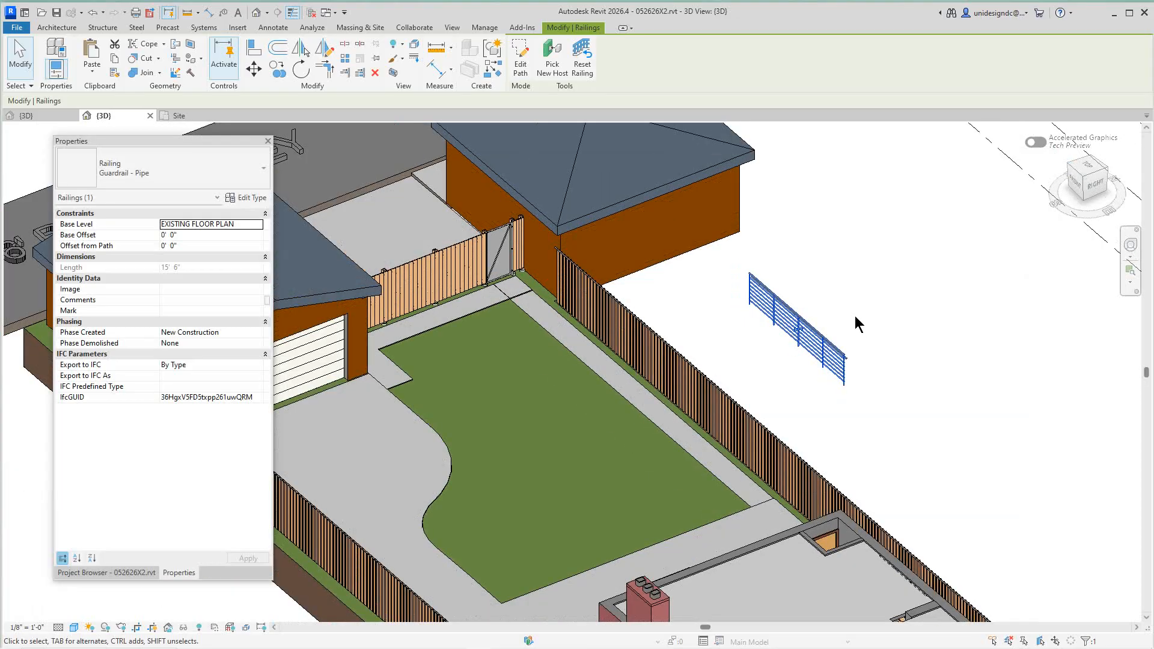
scroll(745, 335, "up", 2)
scroll(745, 333, "down", 1)
scroll(745, 333, "down", 1)
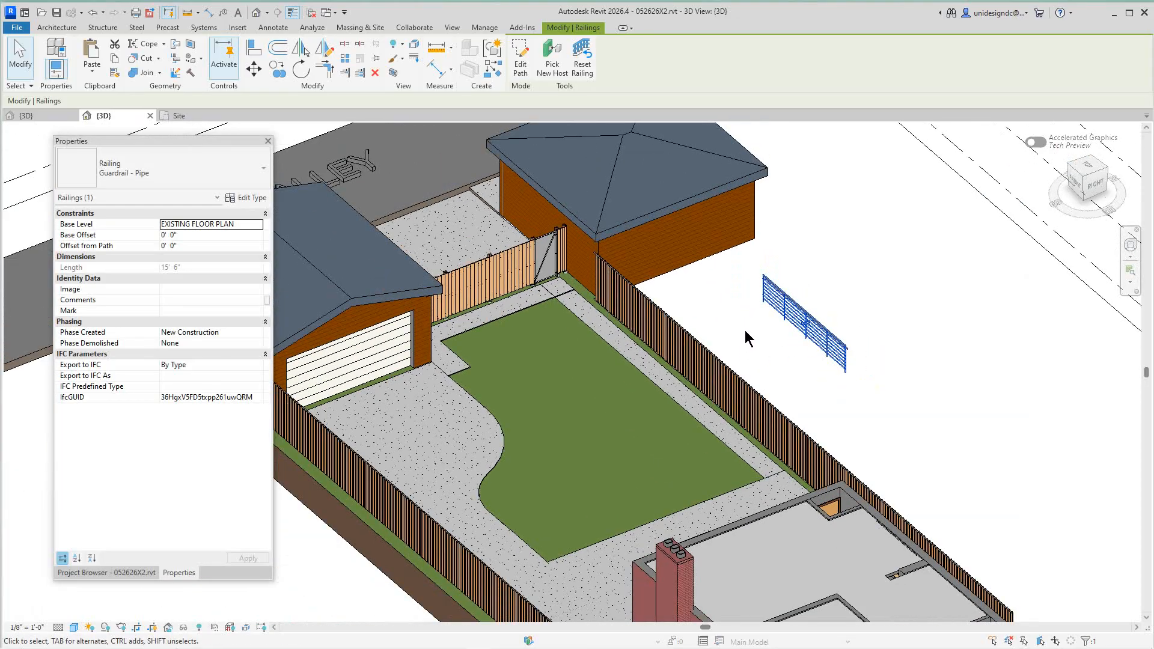
left_click(745, 330)
left_click(490, 266)
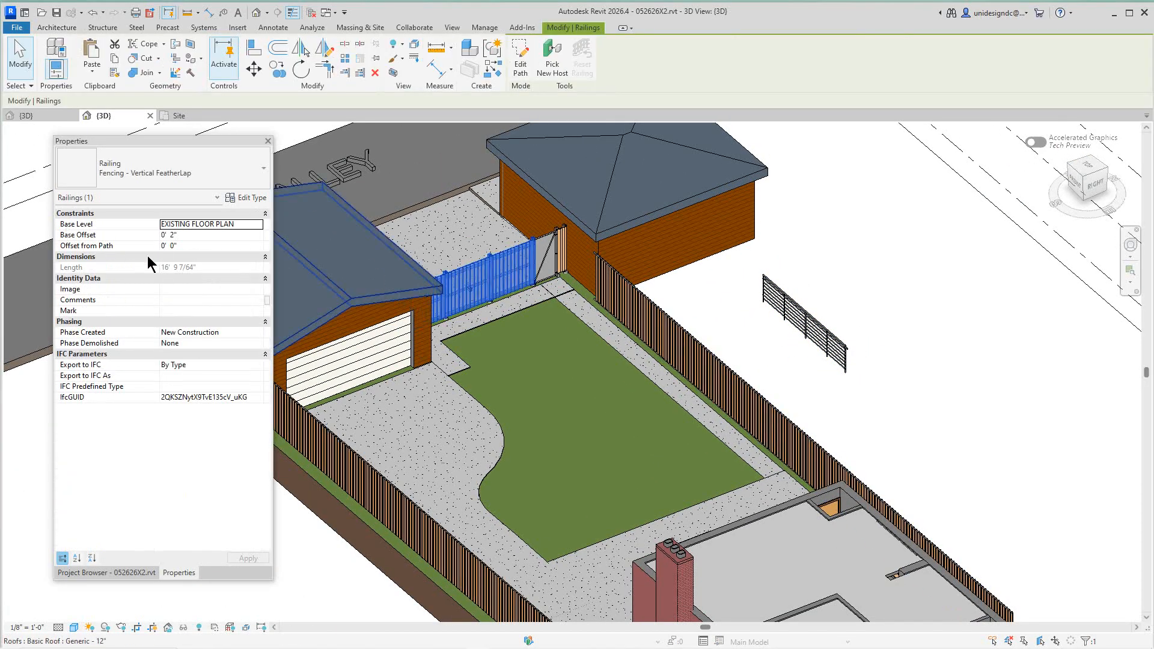
left_click(241, 198)
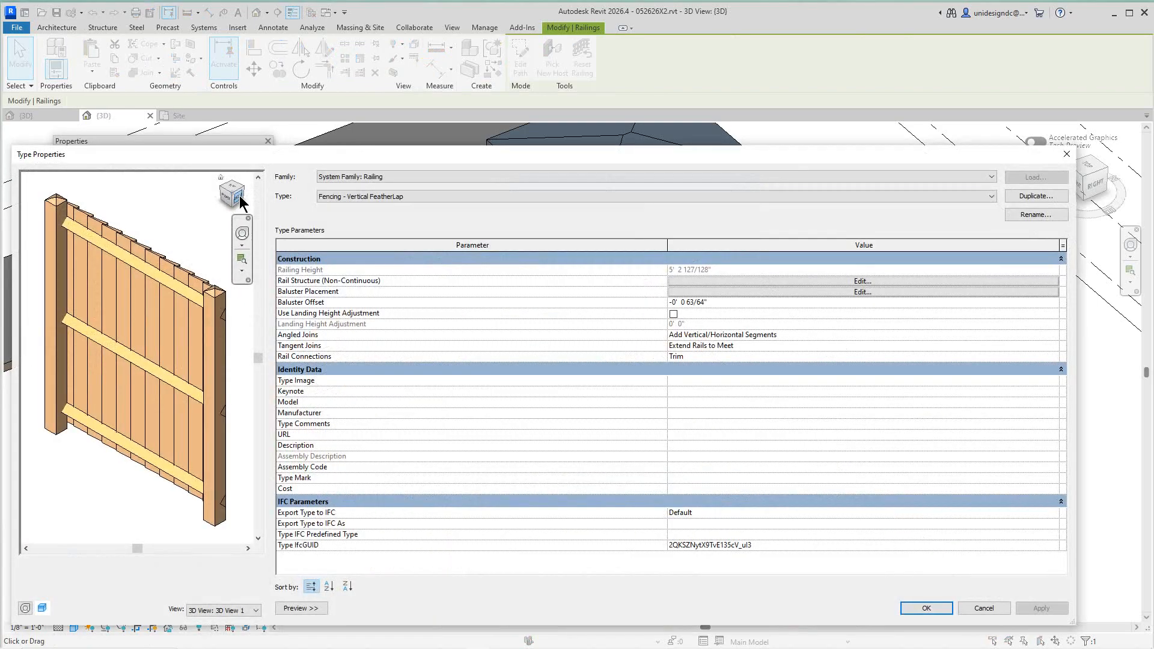
Step: Examine the Top Rail, Mid Rail and Bttm Rail in the fence's non-continuous rail structure, then leave the type unchanged and deselect the fence
left_click(862, 282)
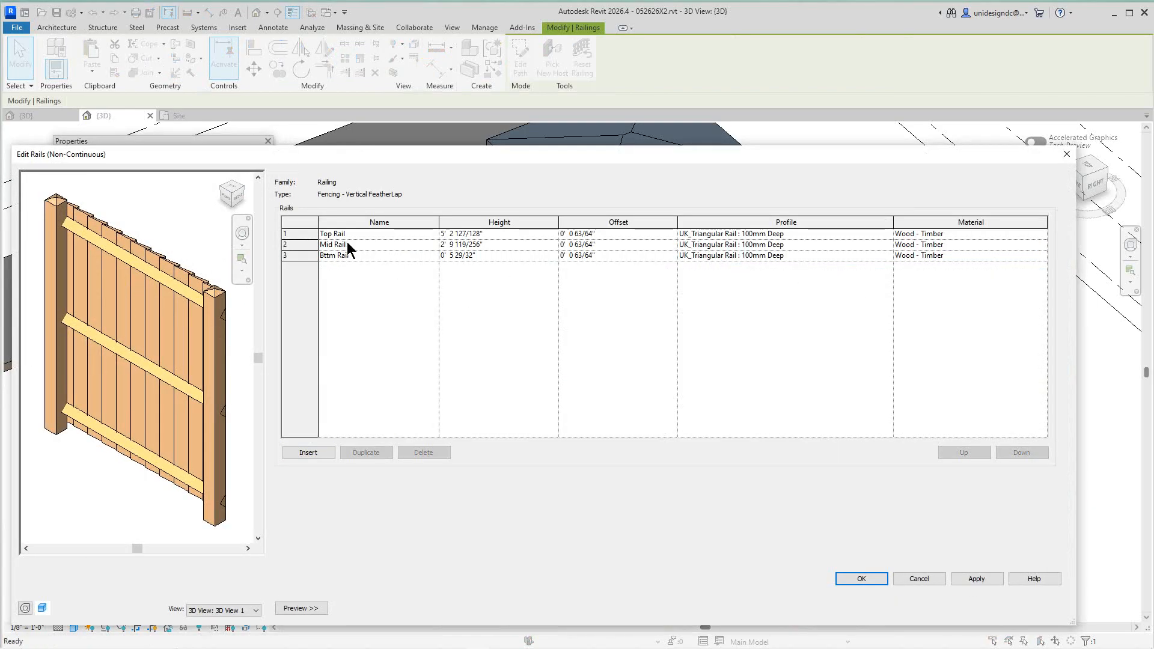
left_click(345, 236)
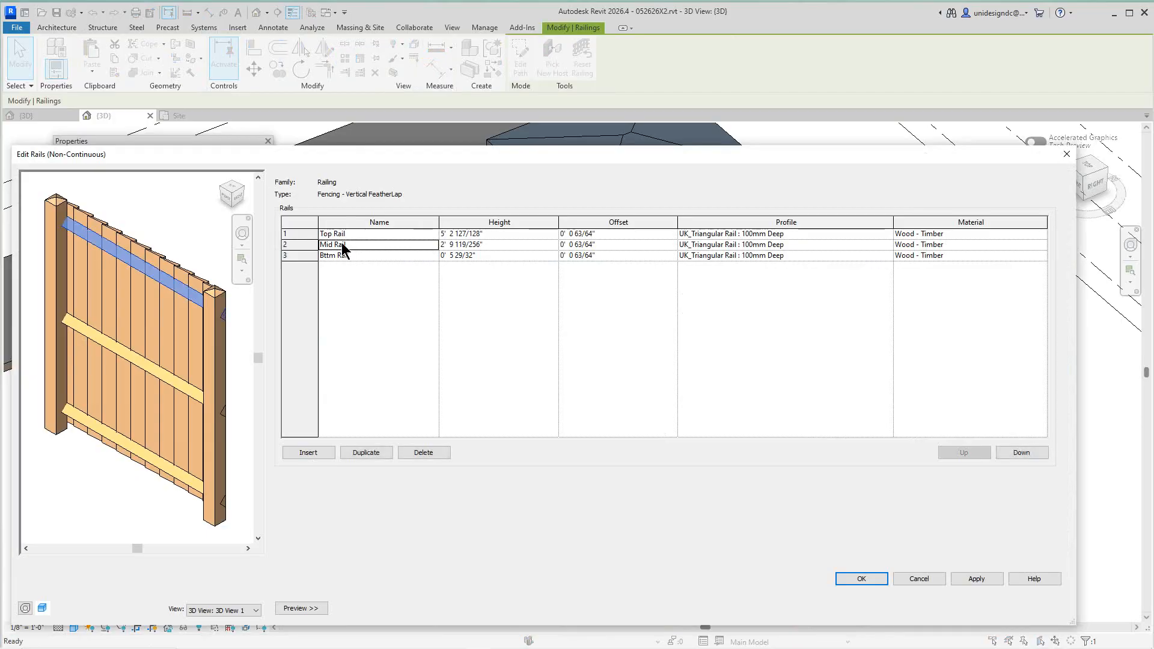
left_click(342, 244)
left_click(342, 255)
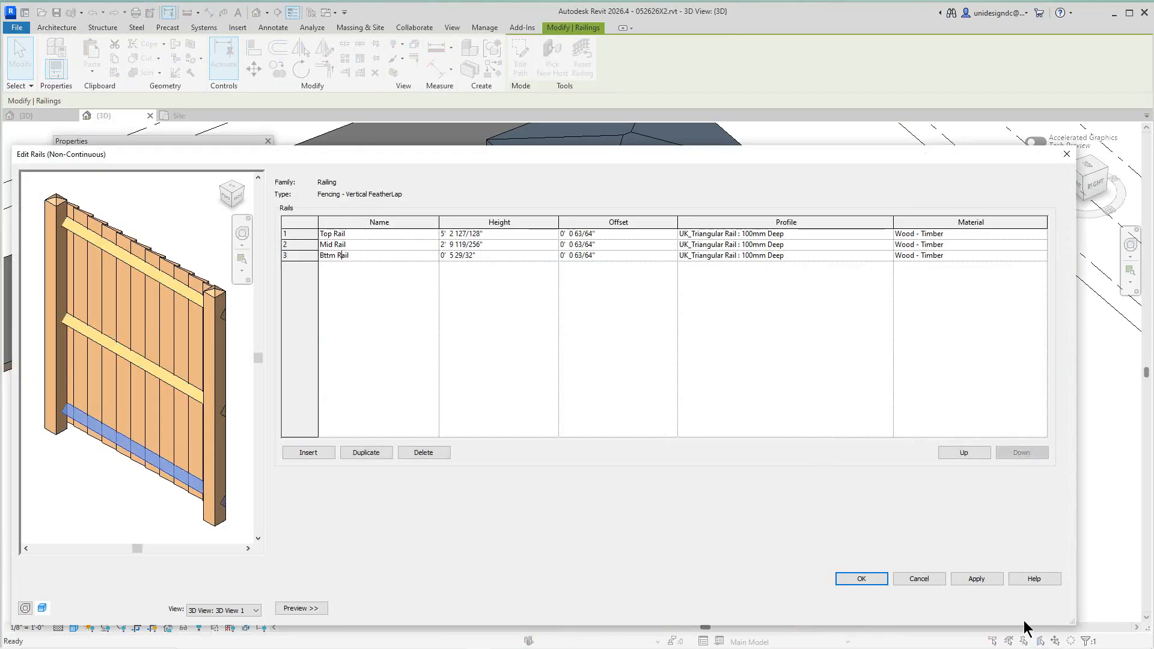
left_click(929, 580)
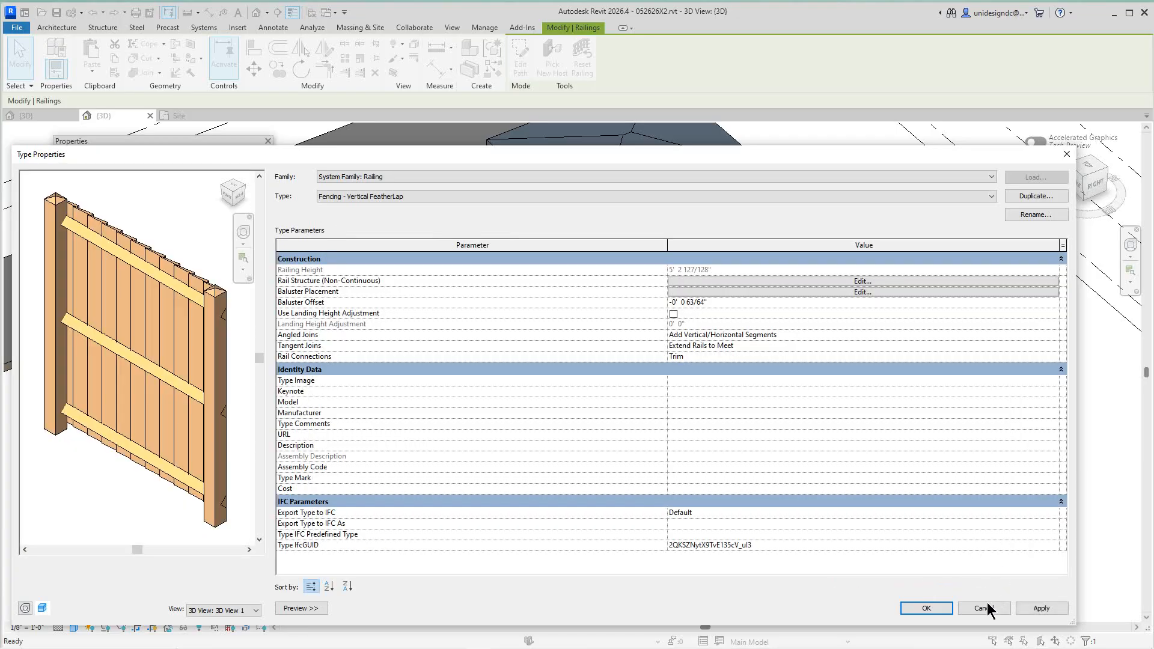
left_click(984, 608)
scroll(908, 434, "down", 1)
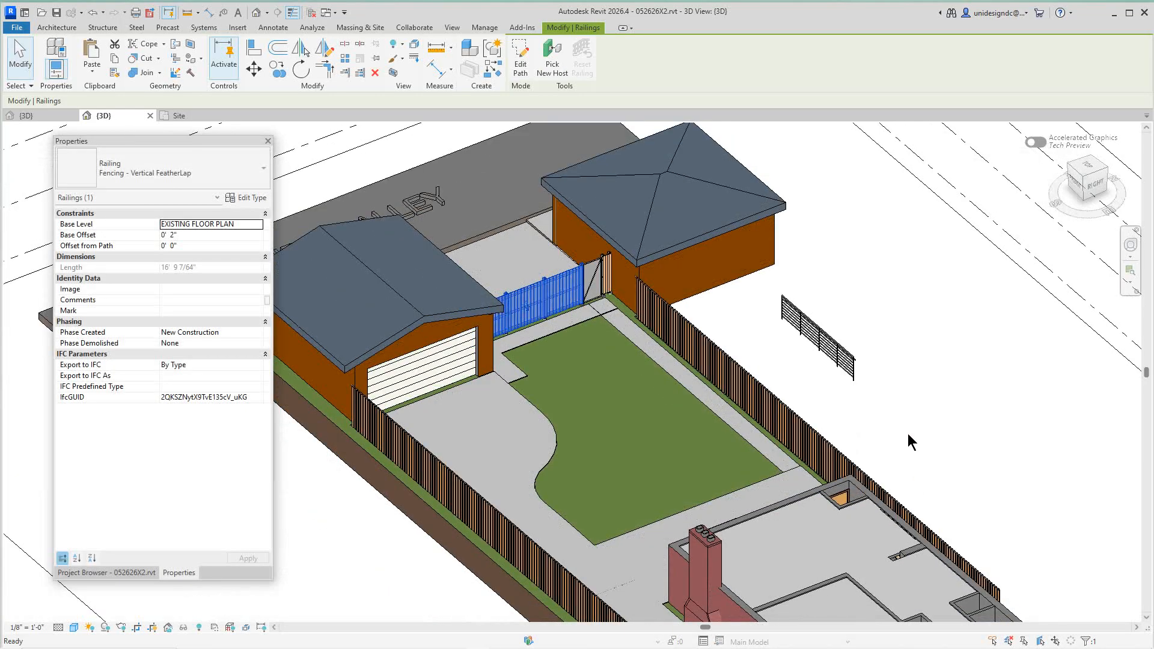
left_click(731, 312)
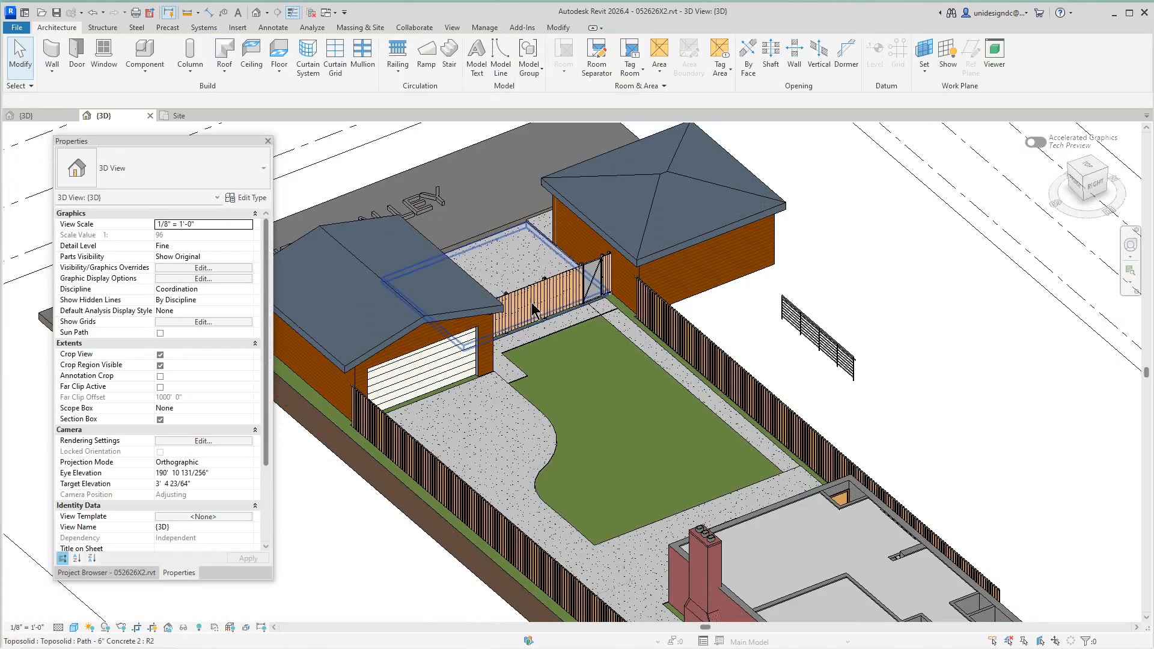
Step: Tile the open 3D views and the Site plan in one window and activate the Site plan
scroll(534, 303, "up", 3)
scroll(533, 302, "down", 2)
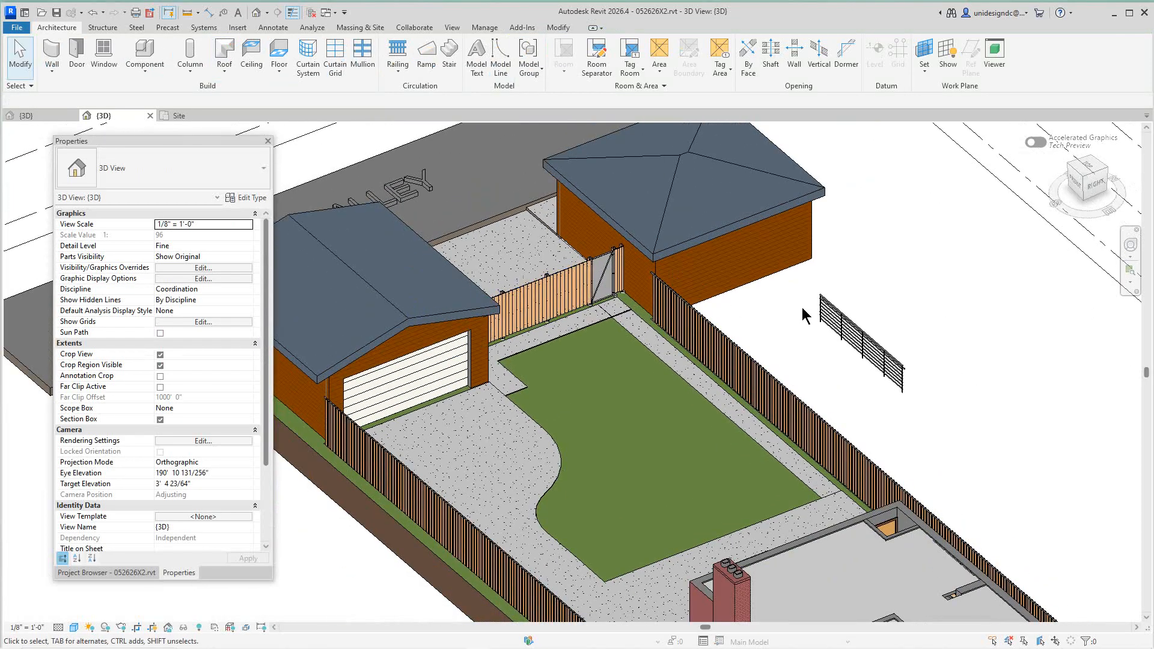
key("w")
key("t")
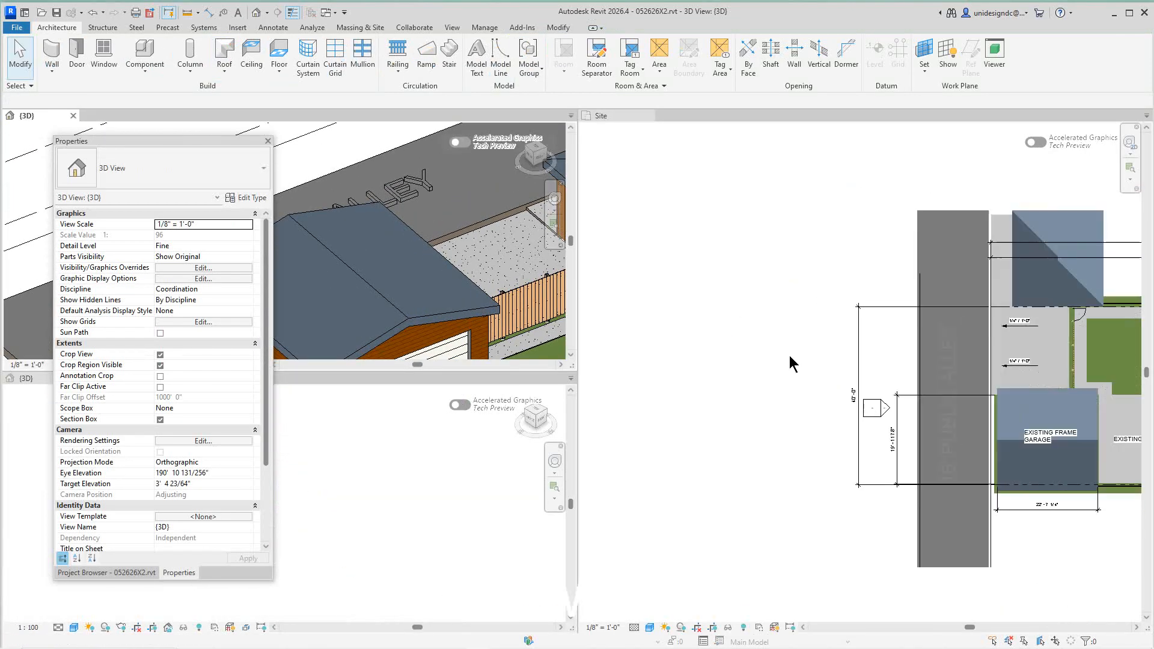
left_click(790, 364)
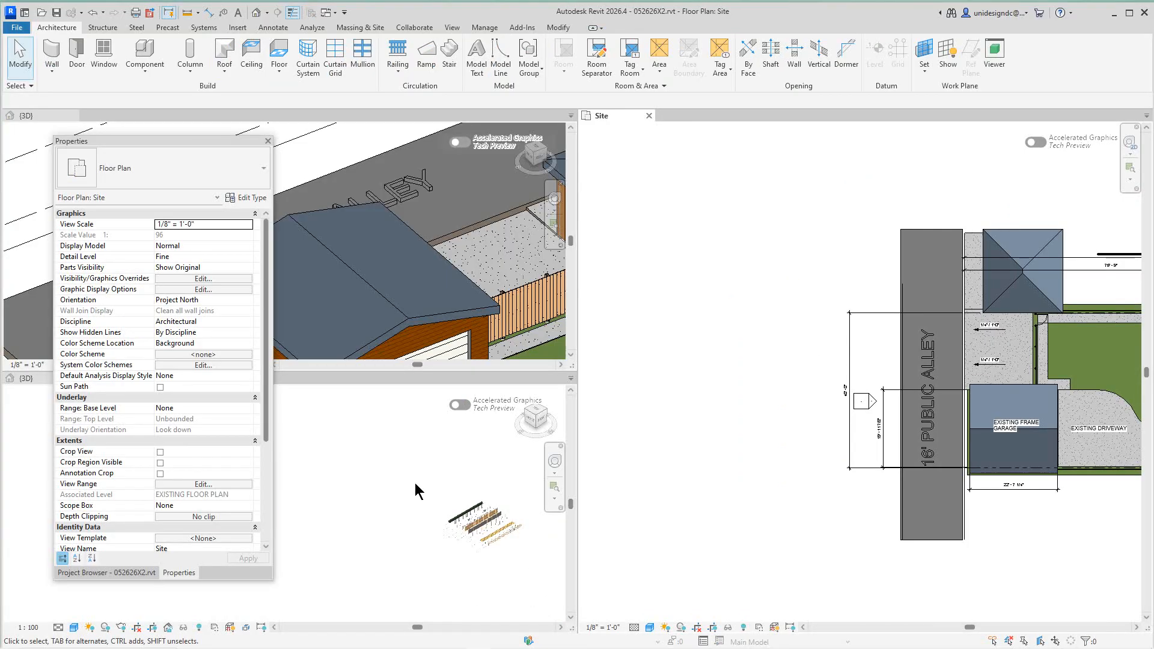
Step: Activate the GBRENU_Fences 3D view, move the Properties palette aside and examine the rows of sample fences
left_click(419, 492)
scroll(442, 490, "up", 2)
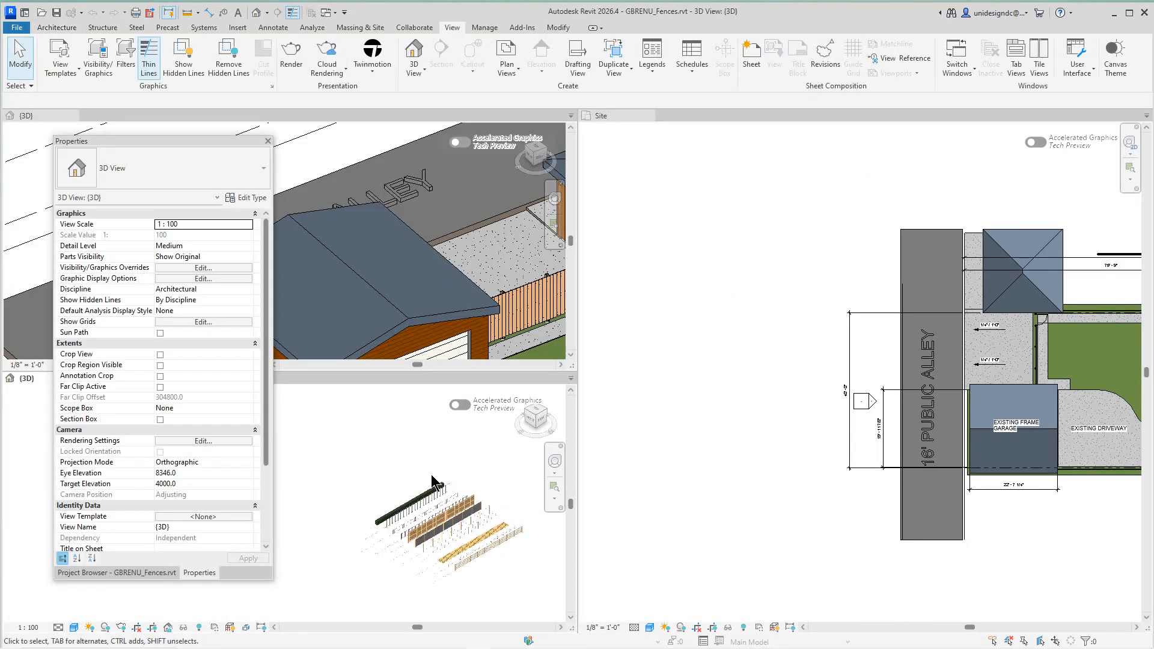
scroll(432, 481, "up", 5)
middle_click_drag(433, 481, 438, 416)
scroll(465, 432, "down", 1)
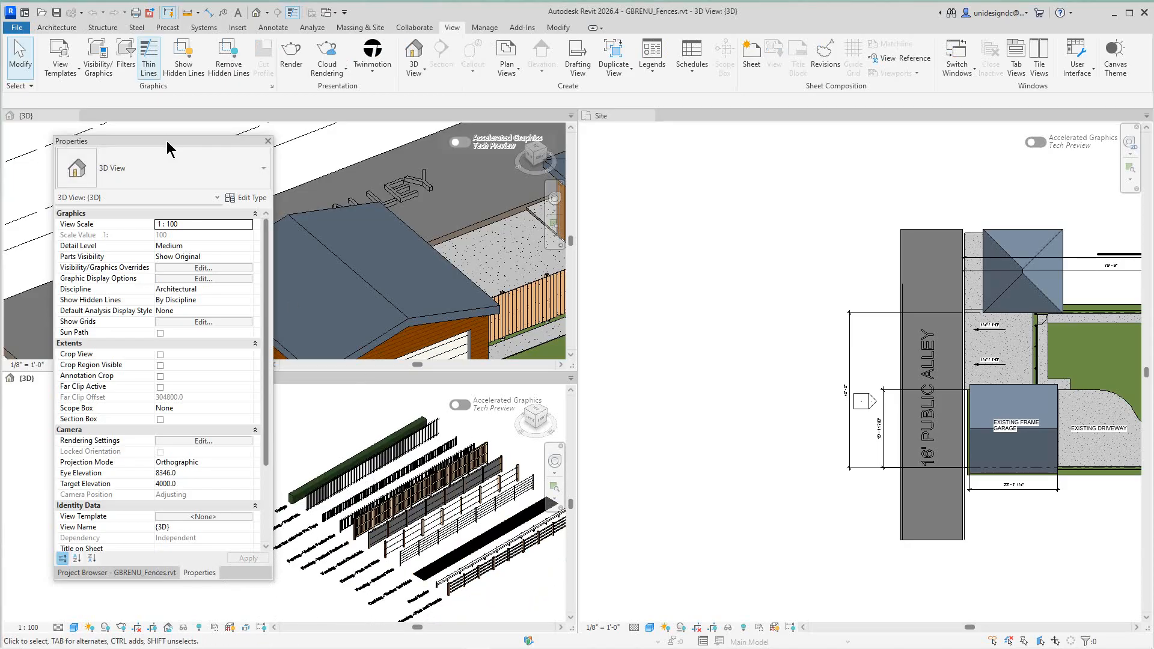
left_click_drag(167, 141, 103, 142)
scroll(400, 402, "up", 5)
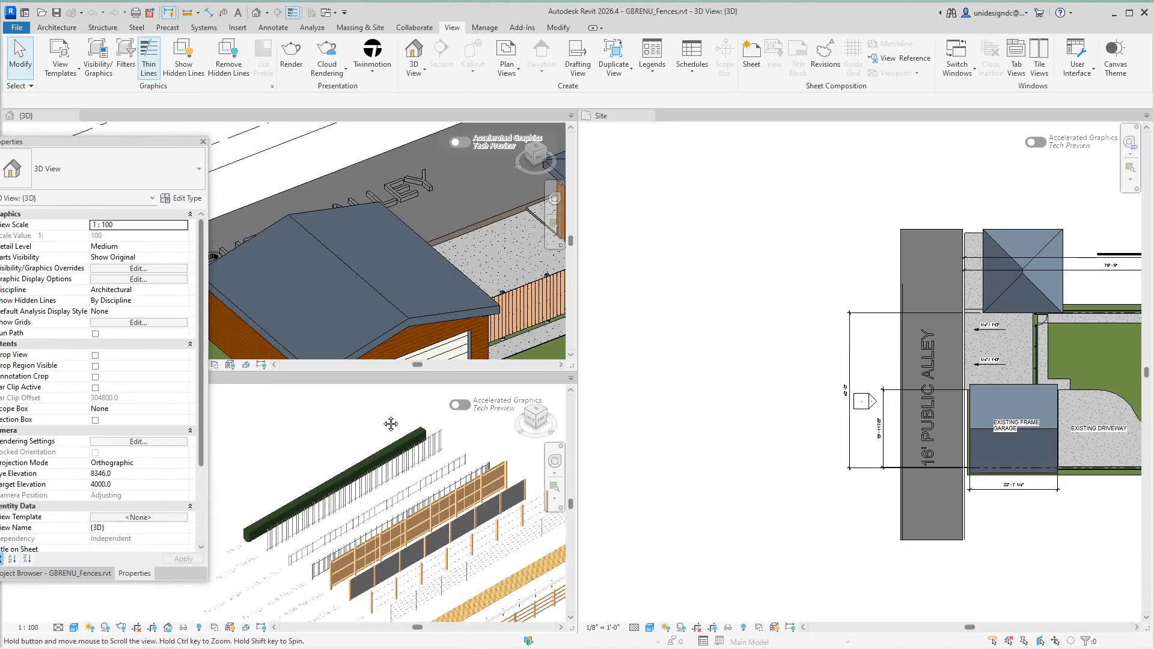
scroll(425, 504, "down", 2)
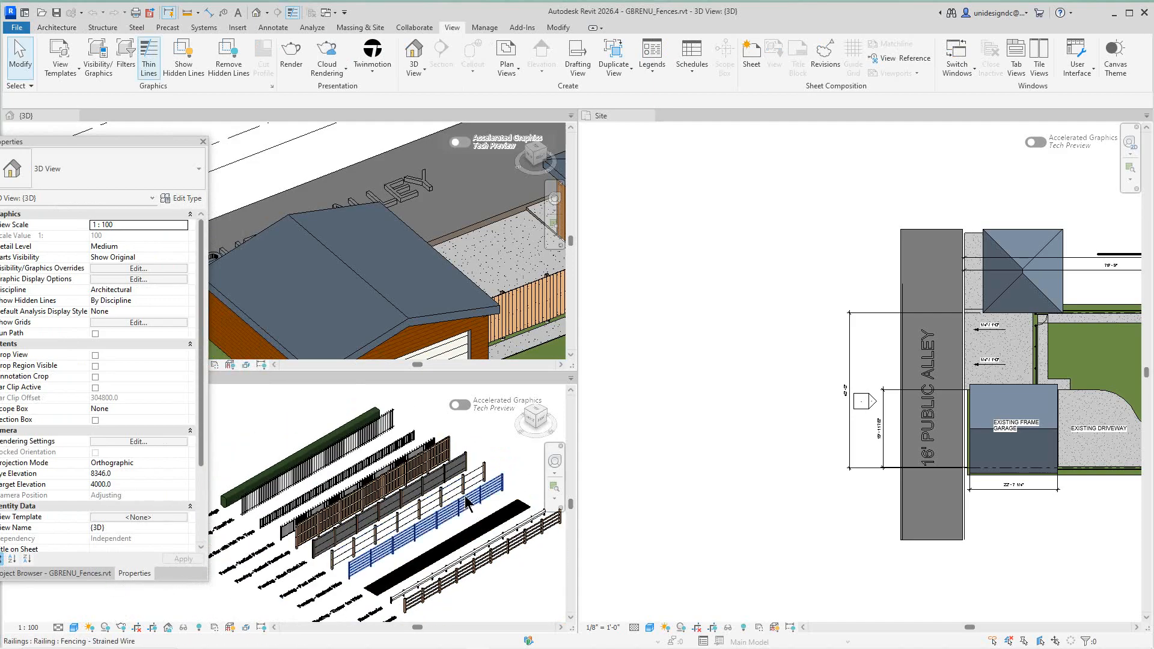
scroll(464, 499, "down", 2)
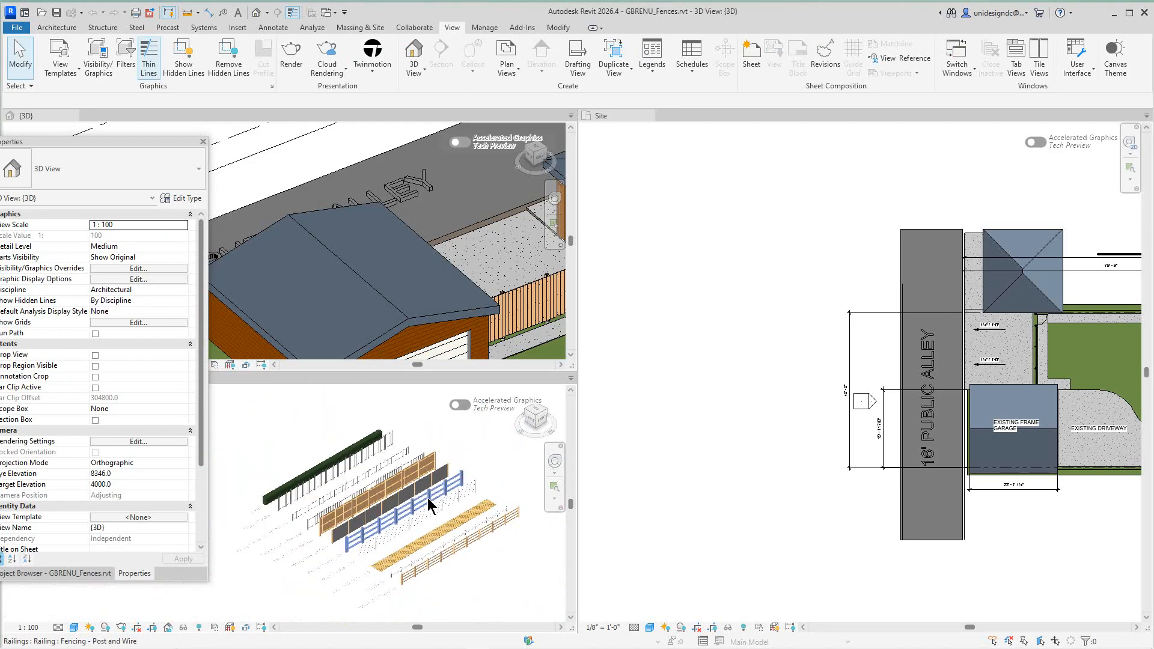
Step: Activate the Site plan and switch the tiled views back to tabbed views
scroll(490, 273, "down", 3)
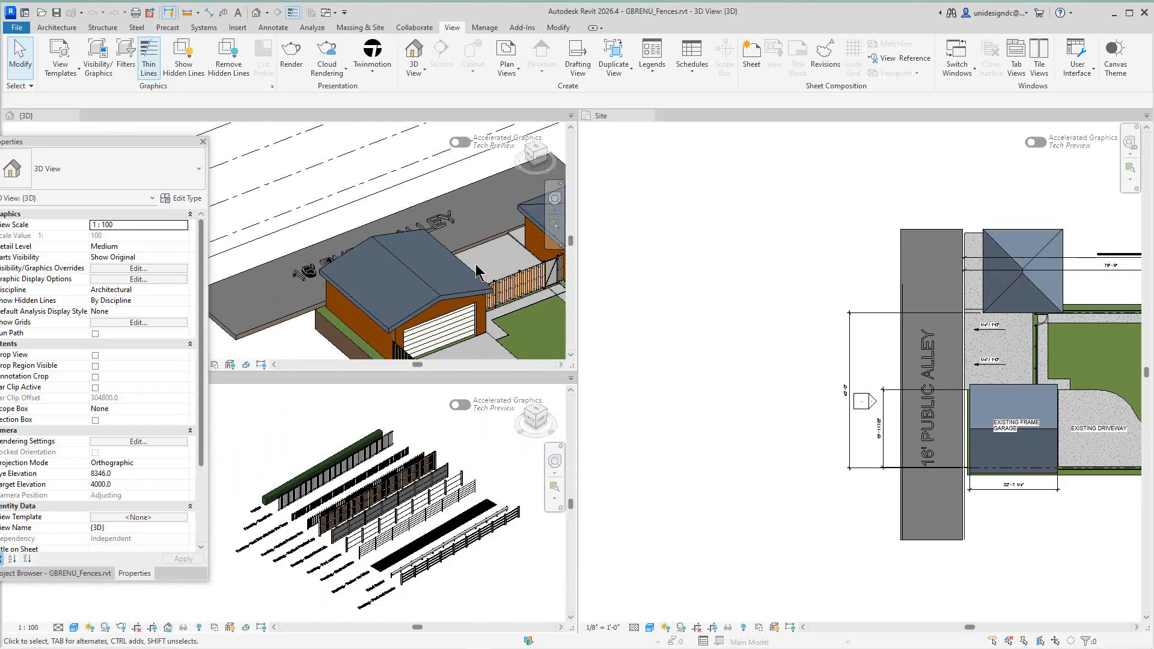
scroll(651, 266, "down", 3)
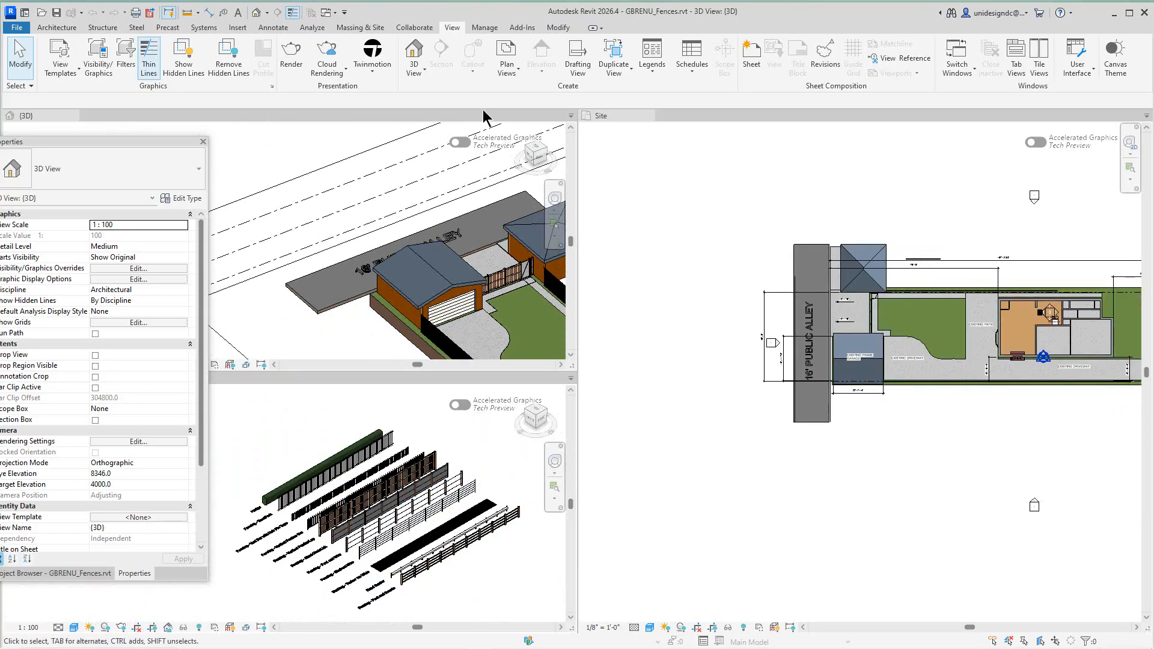
scroll(643, 216, "down", 2)
left_click(638, 234)
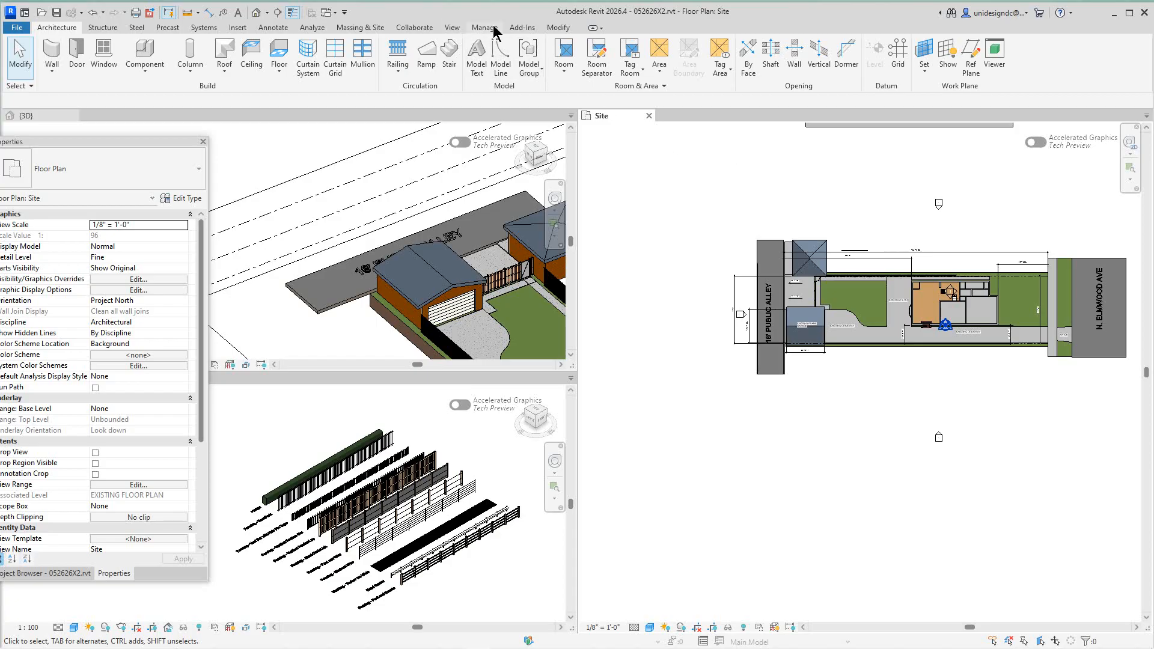
left_click(453, 28)
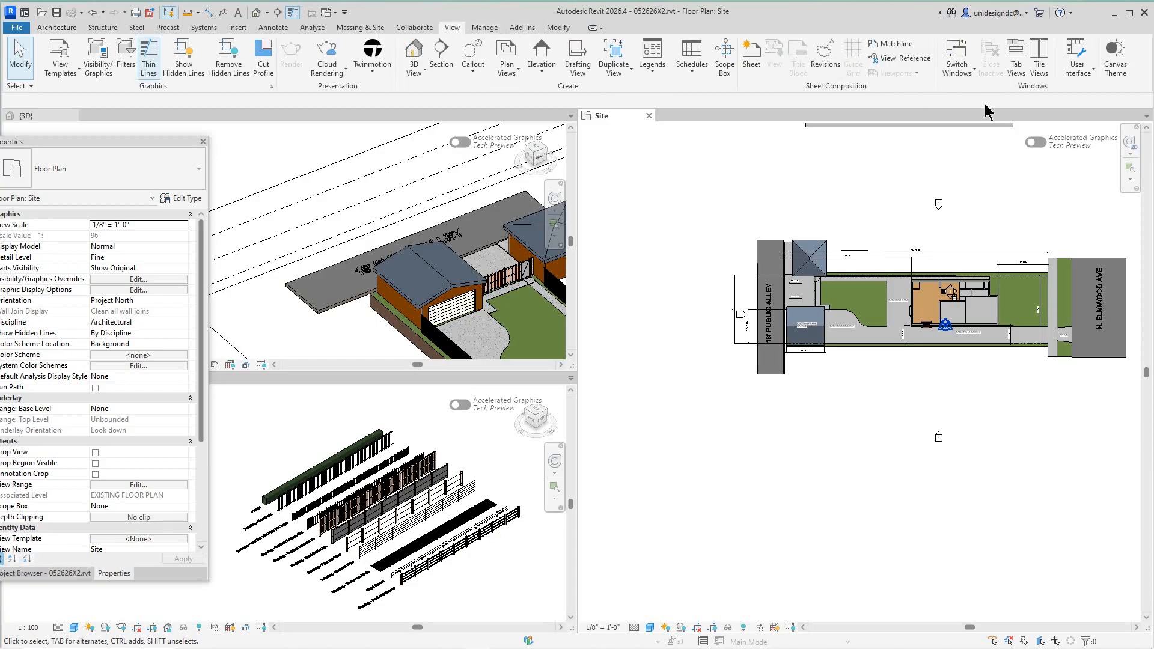
left_click(1016, 60)
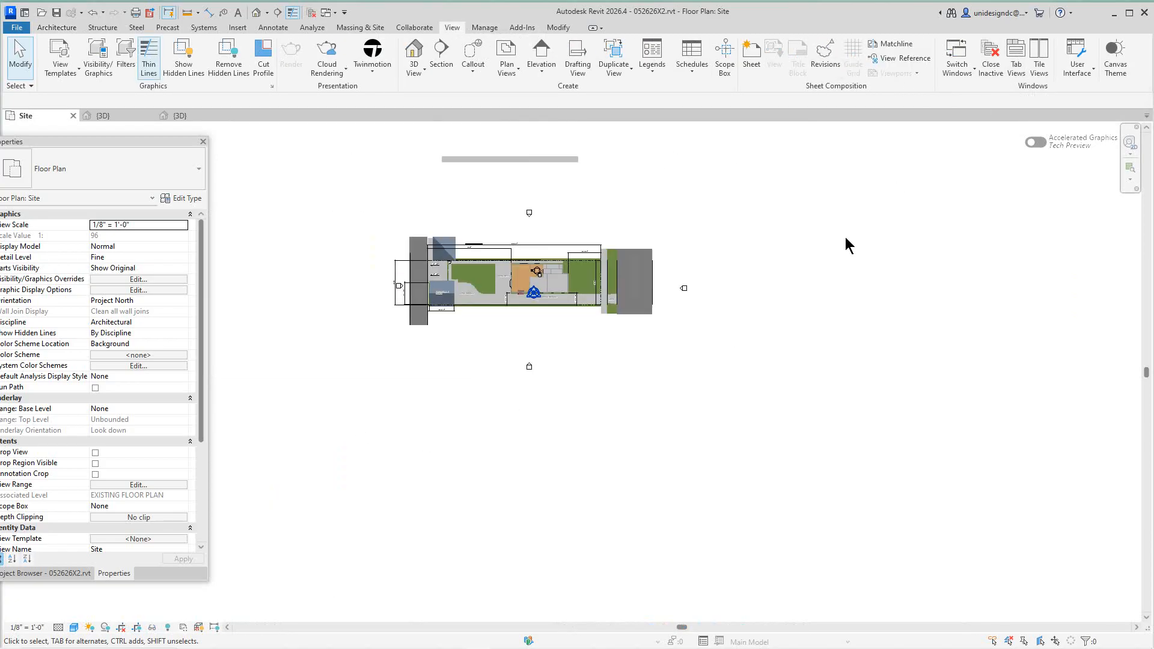
Step: Open the GBRENU_Fences 3D view and examine the hedge and the neighbouring fence samples modelled as railings
left_click(140, 117)
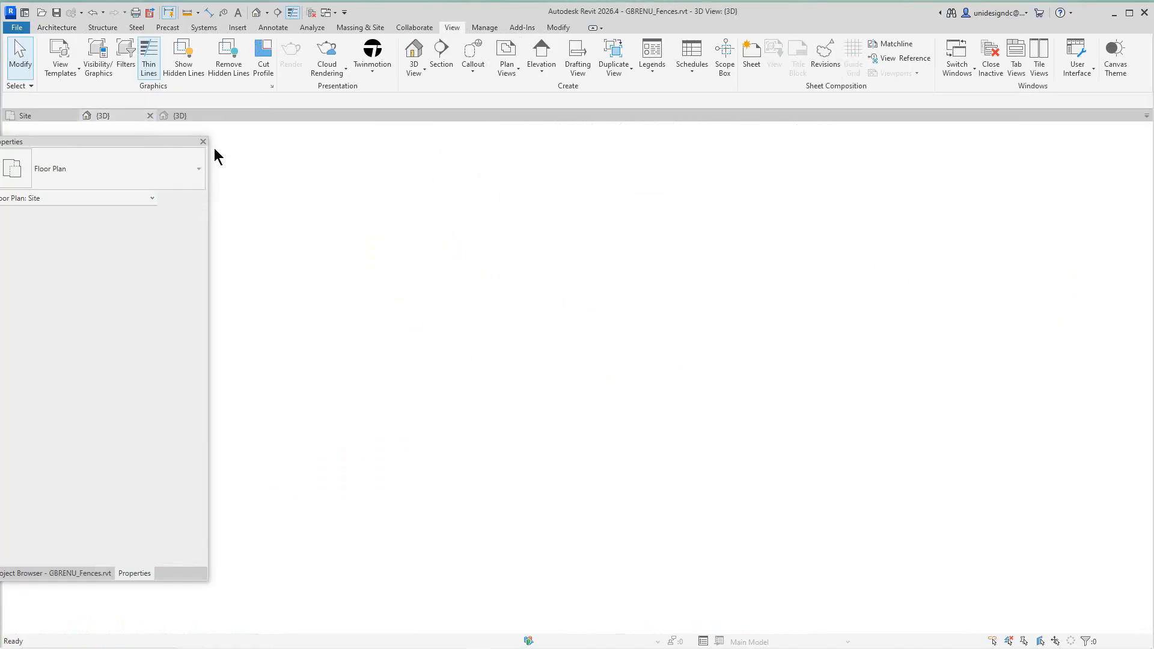
scroll(489, 312, "up", 10)
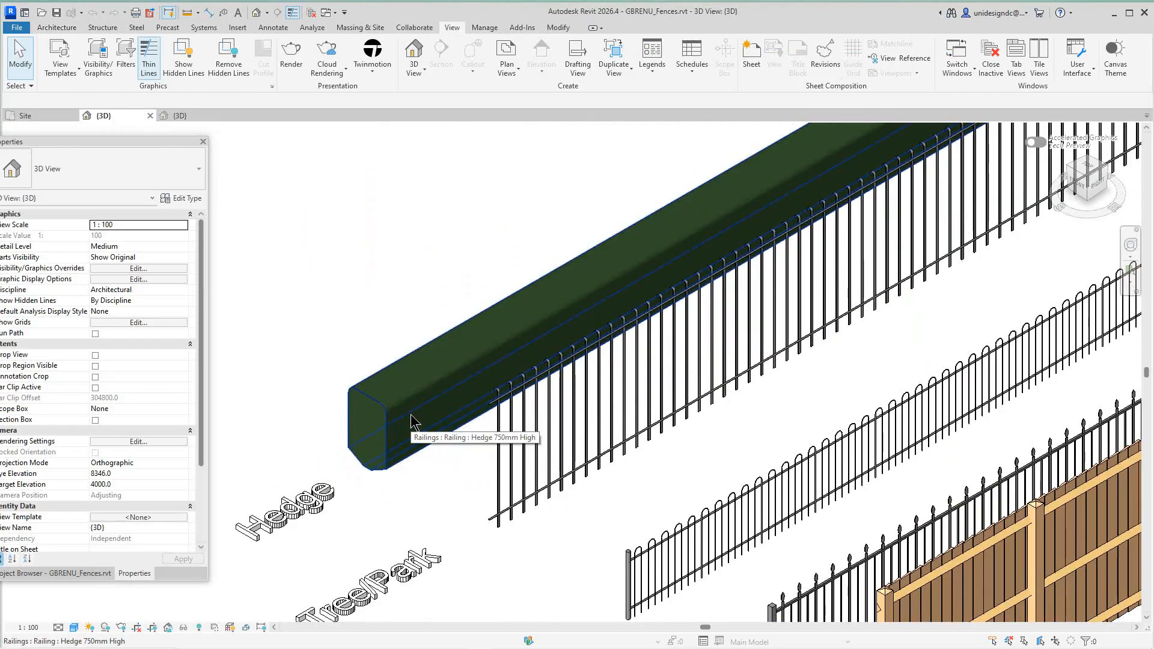
scroll(412, 415, "down", 5)
scroll(408, 403, "down", 3)
middle_click_drag(418, 404, 506, 384)
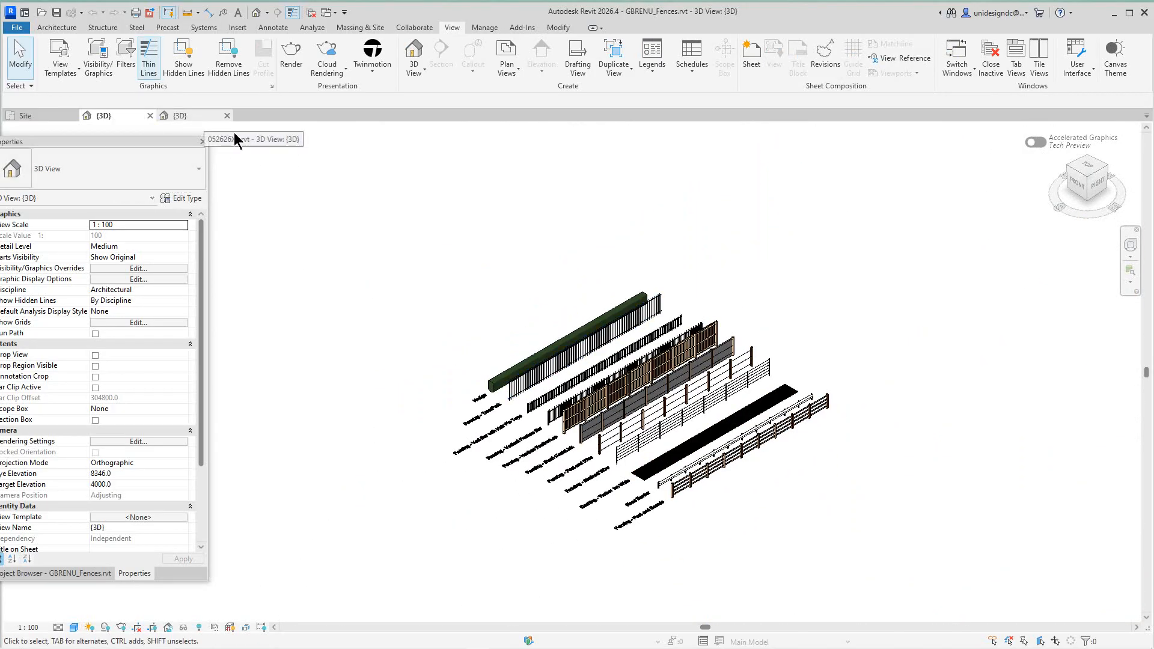
Step: View the Site plan and the 3D view of 052626X2, examining the pipe guardrail beside the yard fence
left_click(63, 115)
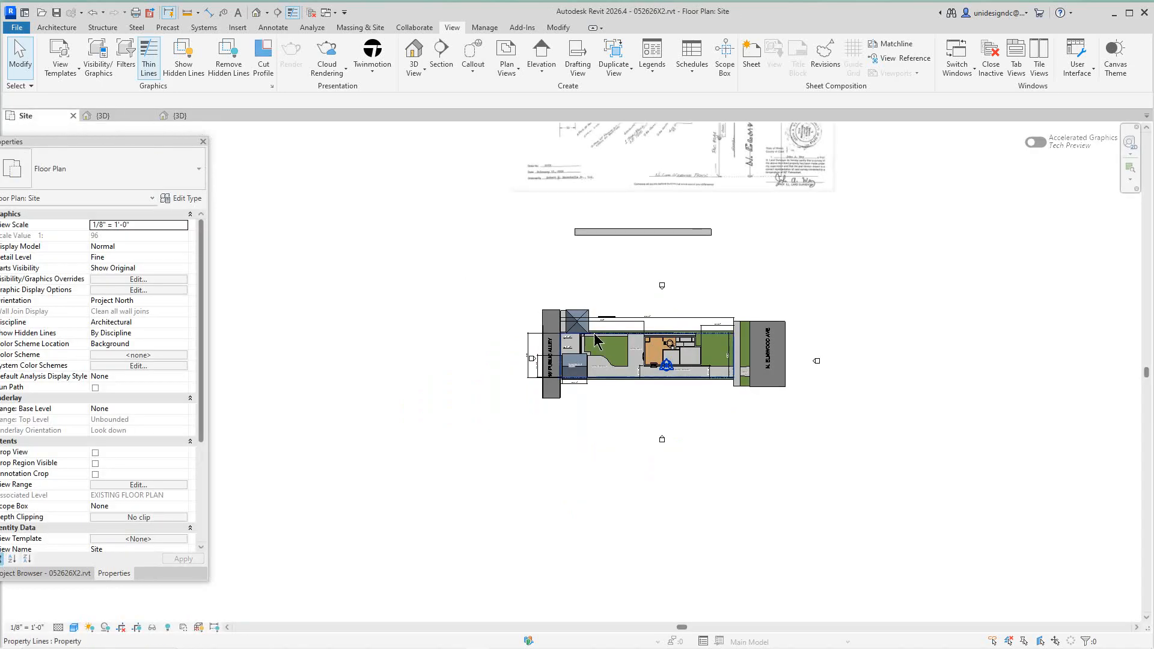
left_click(185, 117)
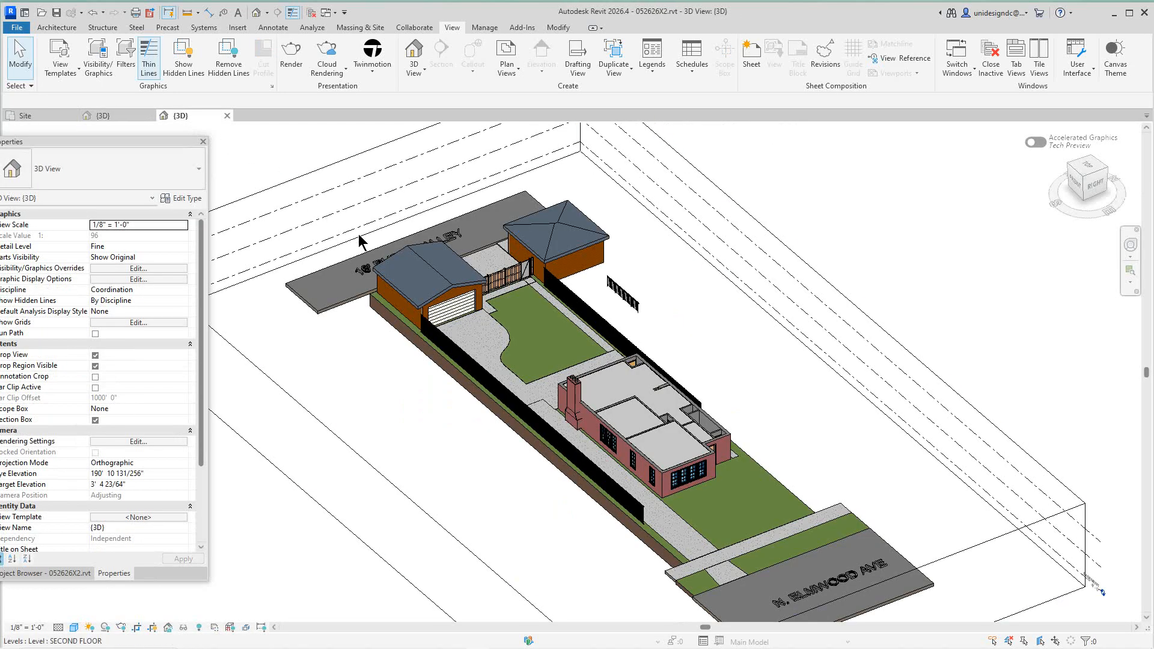
scroll(659, 324, "up", 5)
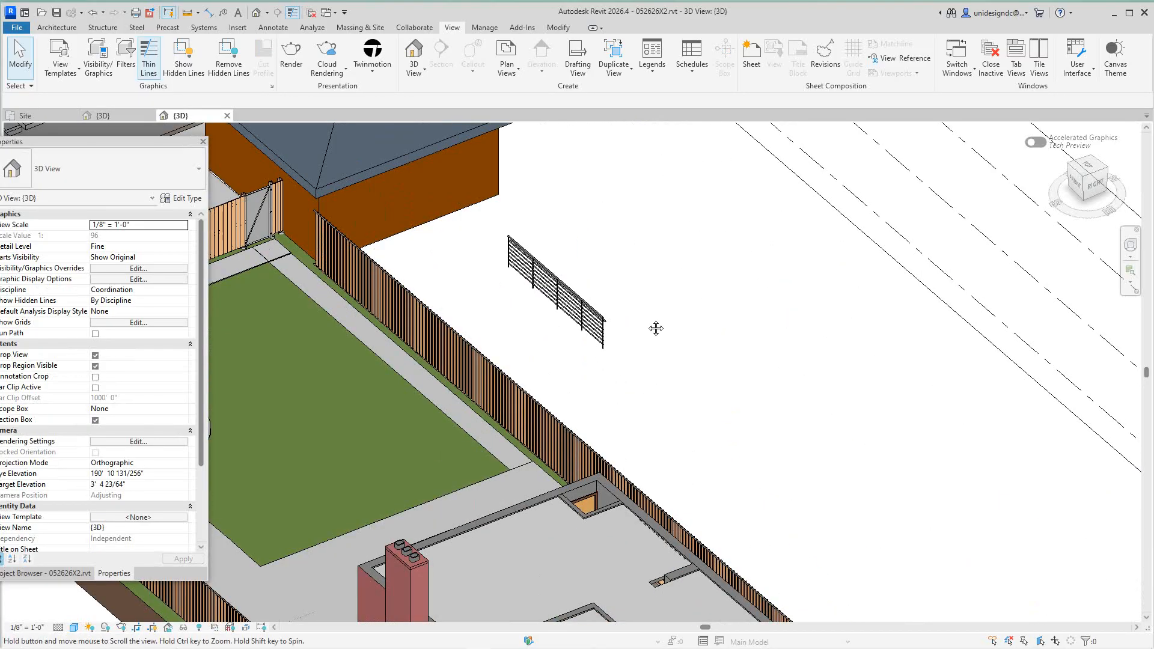
scroll(641, 335, "down", 4)
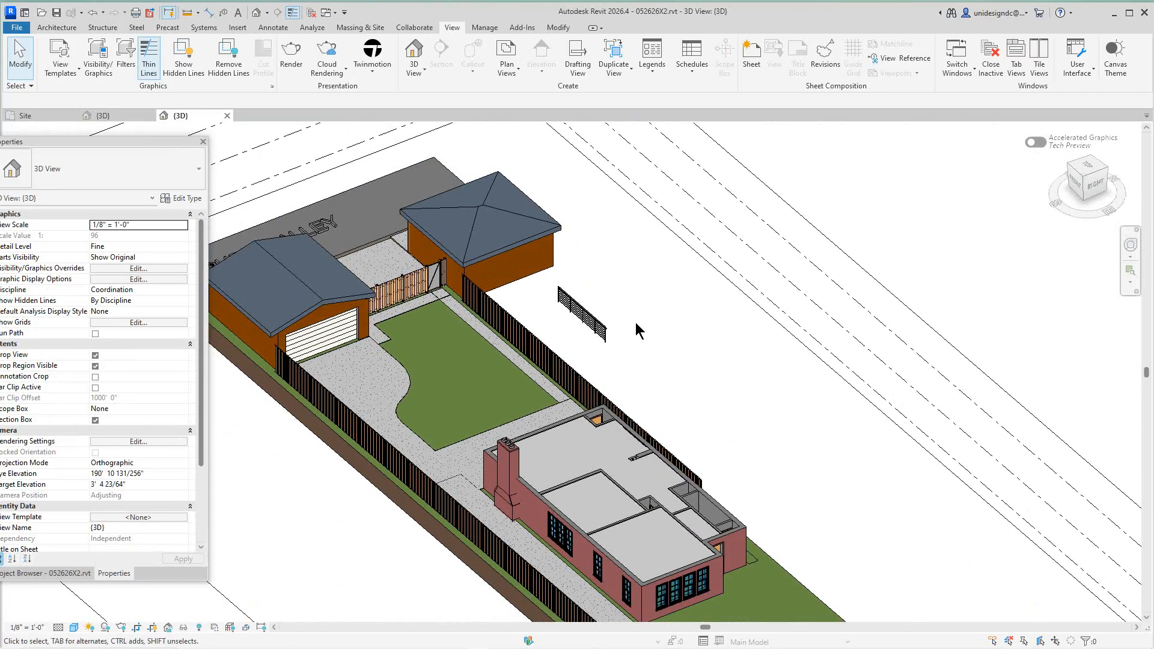
Step: Tile all open views and frame the house model, the Site plan and the fence samples in their own tiles
key("w")
key("t")
scroll(714, 334, "down", 4)
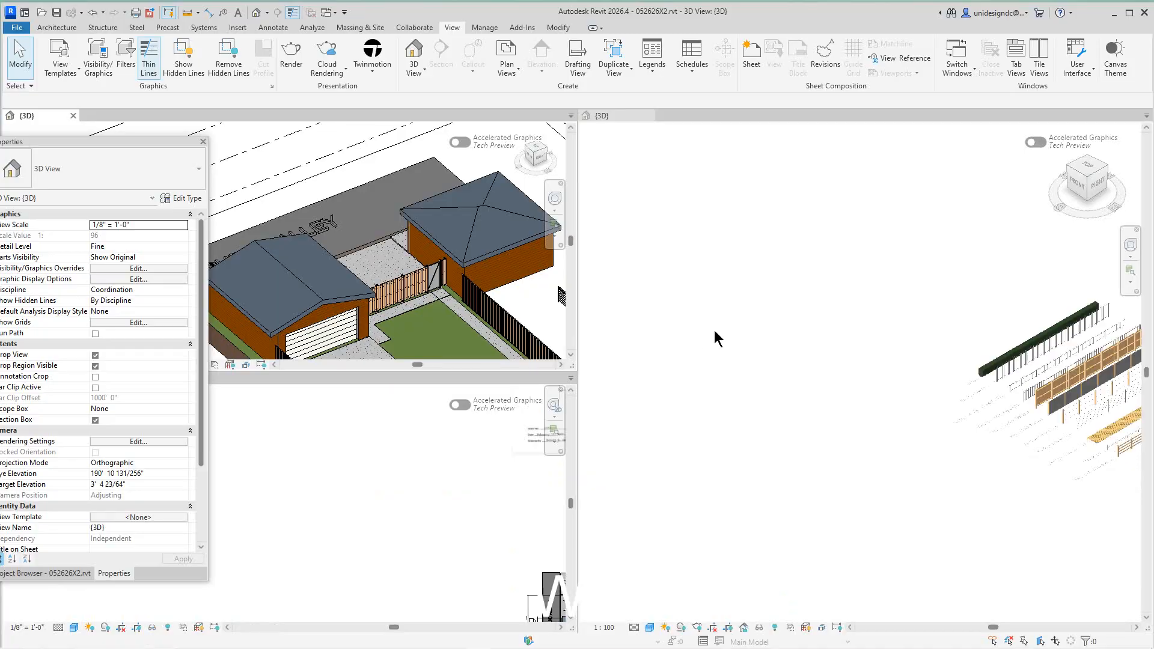
scroll(327, 243, "down", 2)
scroll(328, 244, "down", 2)
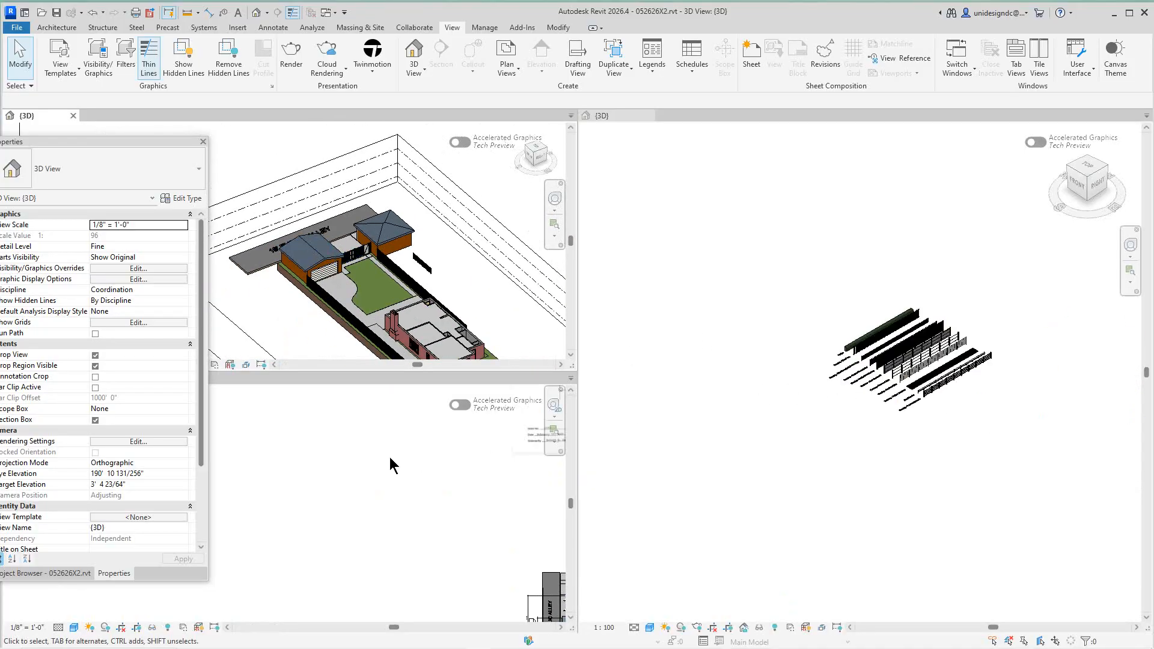
scroll(387, 460, "down", 3)
left_click(405, 487)
scroll(802, 323, "up", 3)
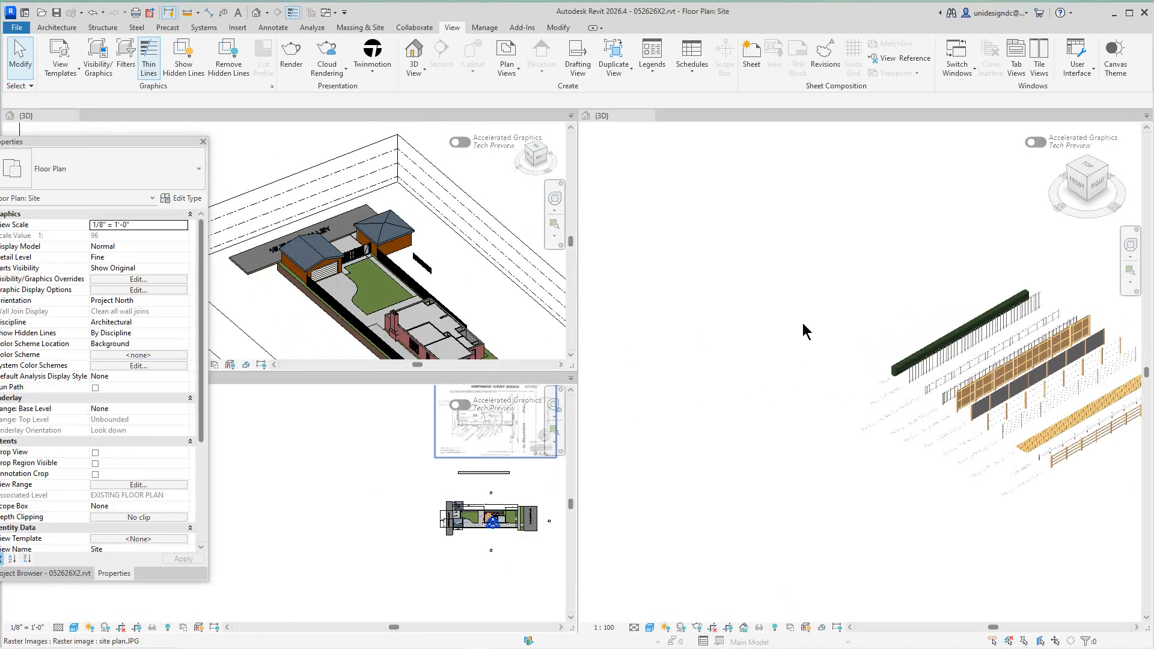
Step: Copy the Fencing - Vertical FeatherLap railing from the GBRENU_Fences 3D view to the clipboard
left_click(766, 352)
scroll(814, 397, "up", 5)
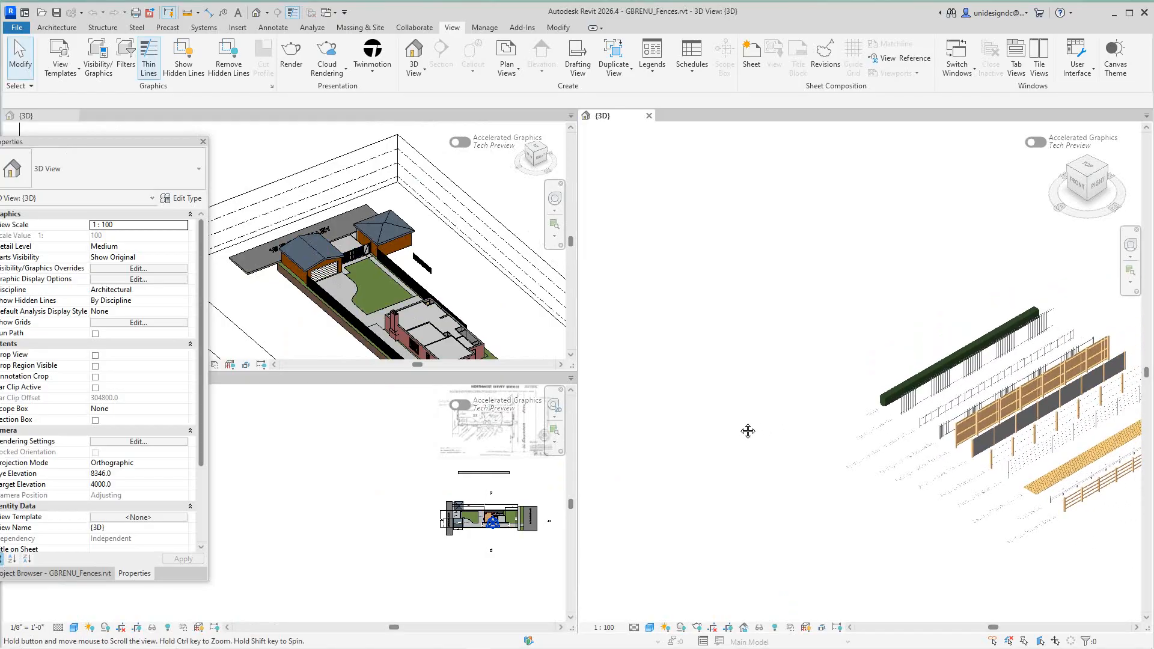
scroll(815, 421, "up", 3)
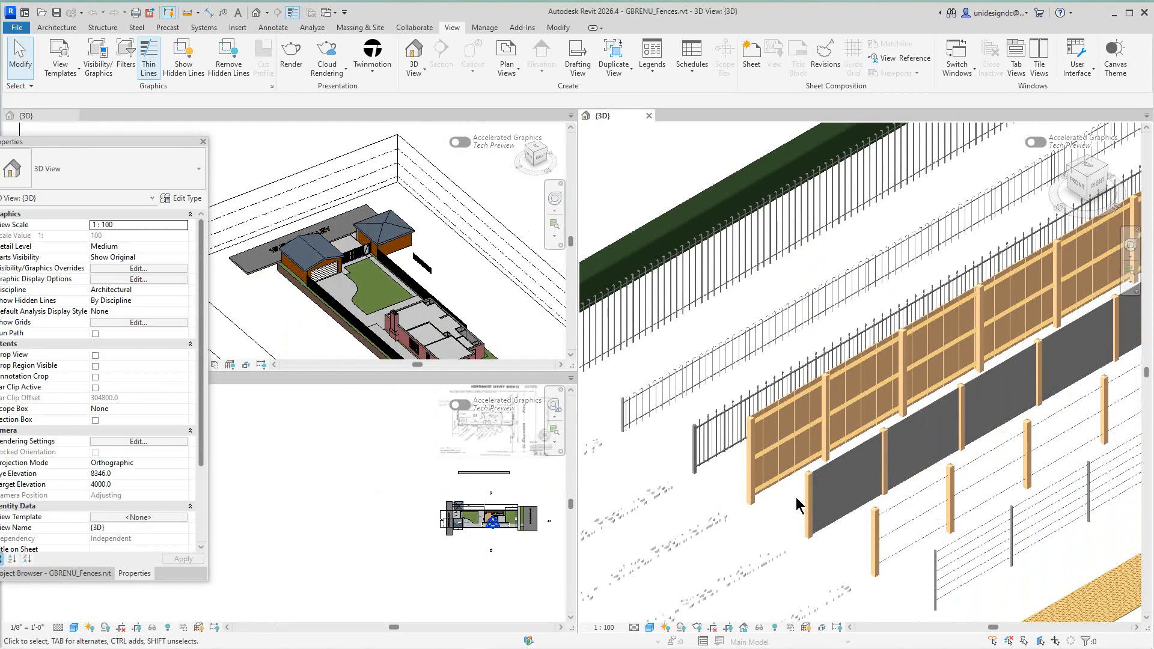
left_click(781, 480)
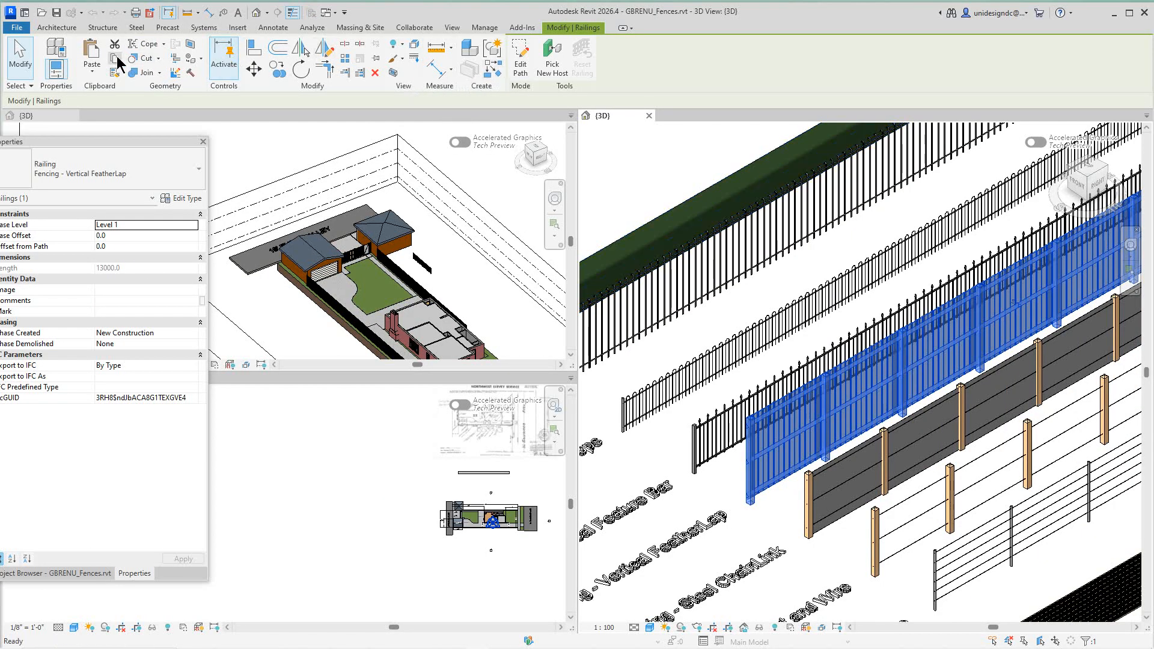
Step: Paste the copied fence into the 052626X2 3D view, on open ground beyond the short pipe guardrail, and finish the paste
left_click(462, 252)
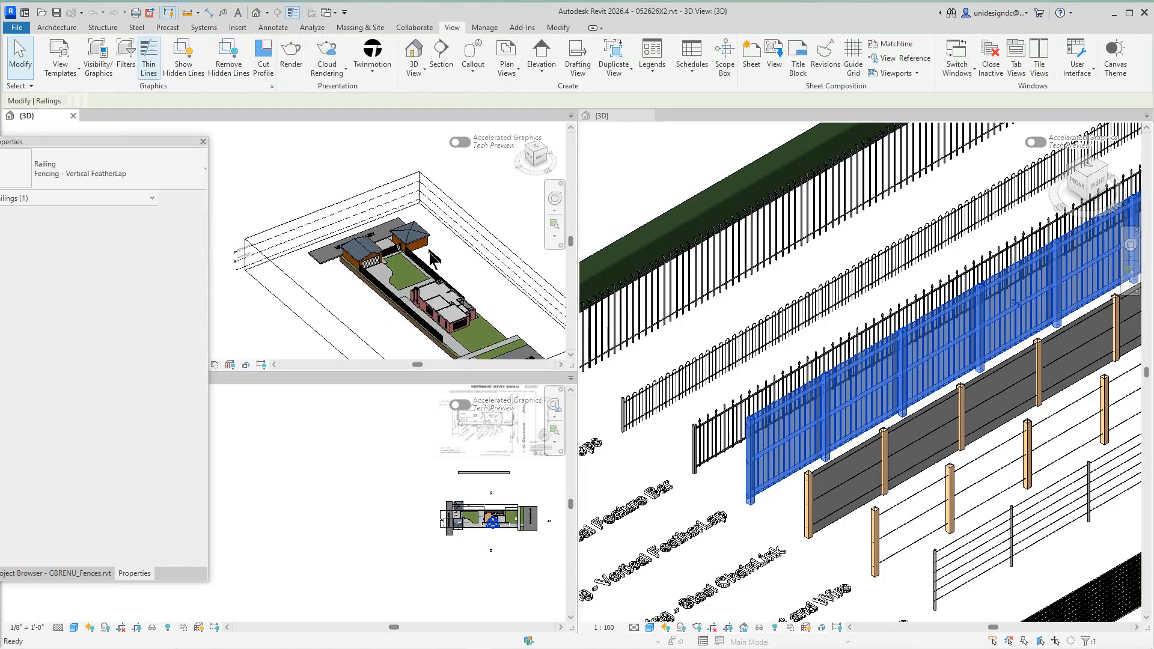
scroll(452, 251, "down", 1)
middle_click_drag(451, 253, 377, 252)
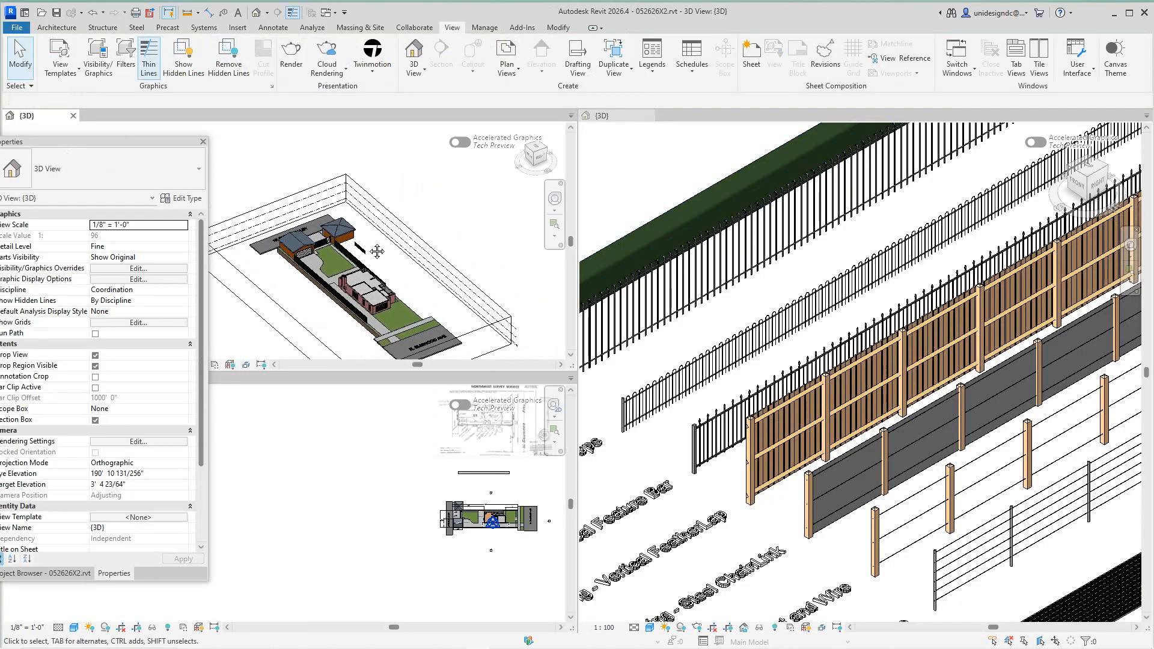
scroll(377, 251, "up", 2)
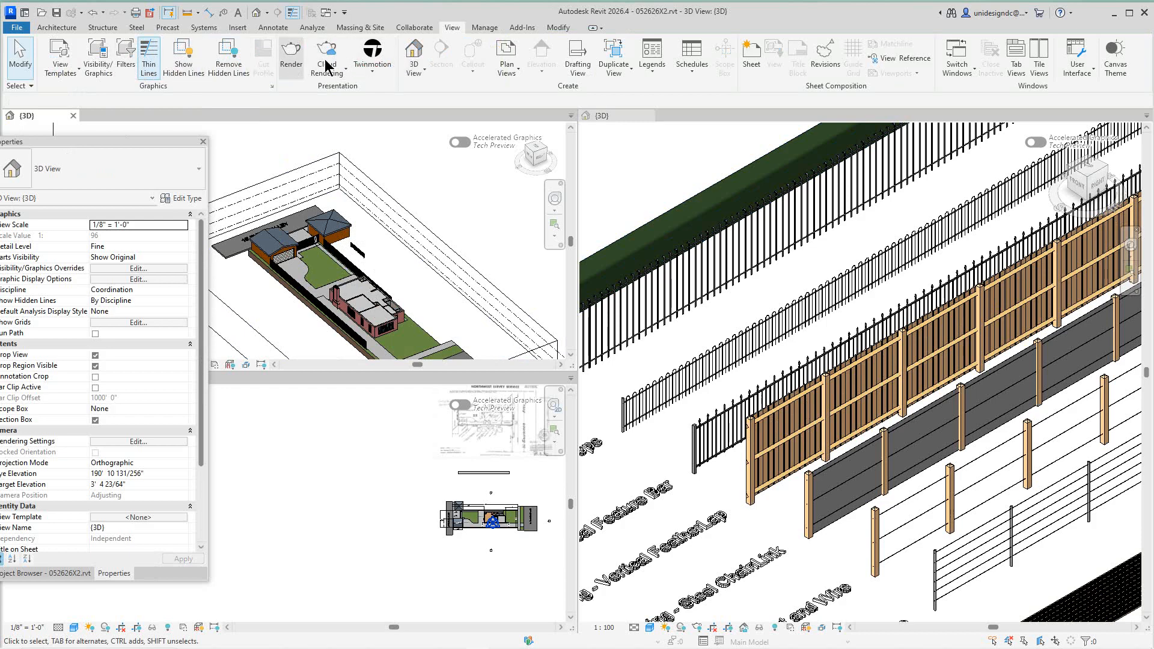
left_click(557, 29)
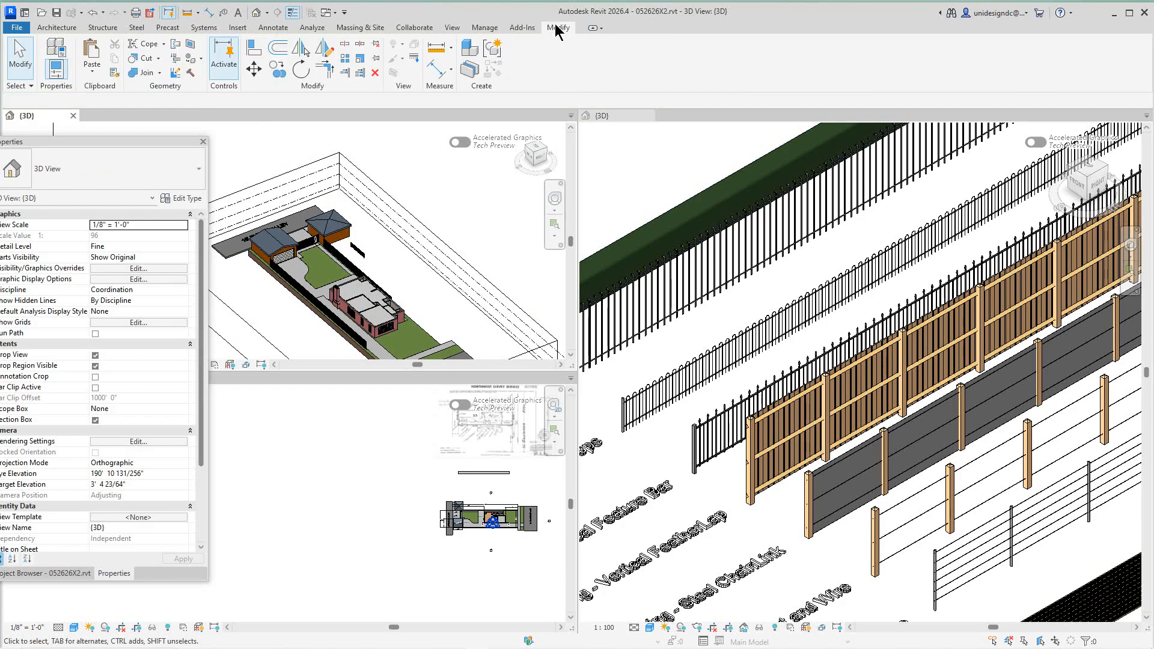
left_click(90, 68)
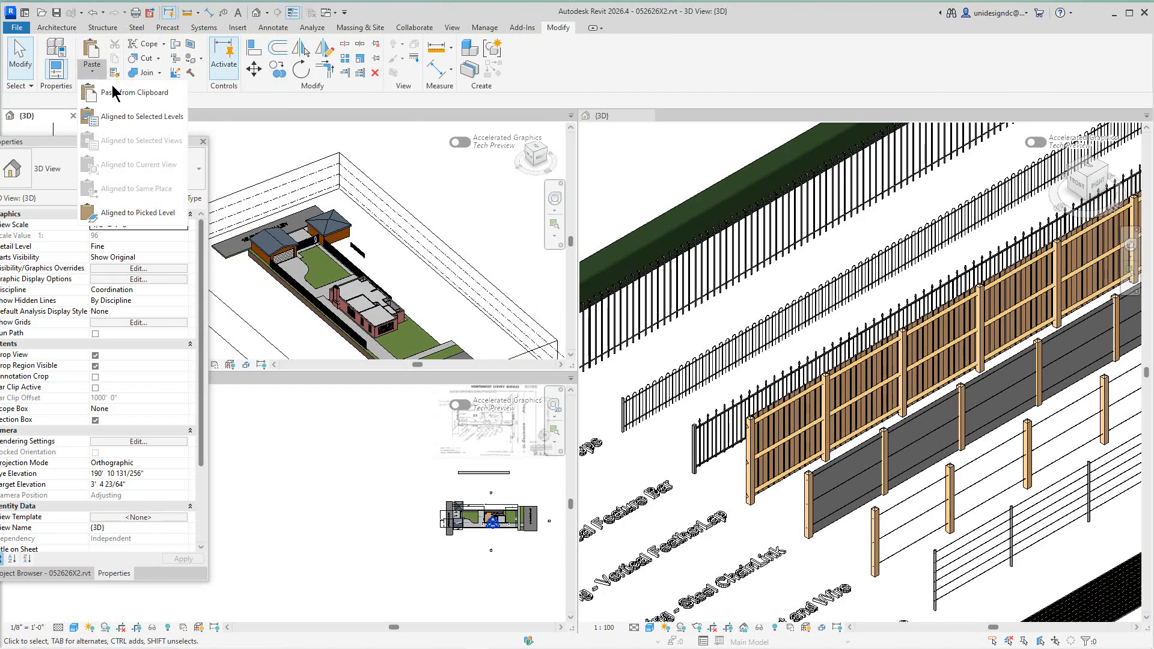
left_click(125, 93)
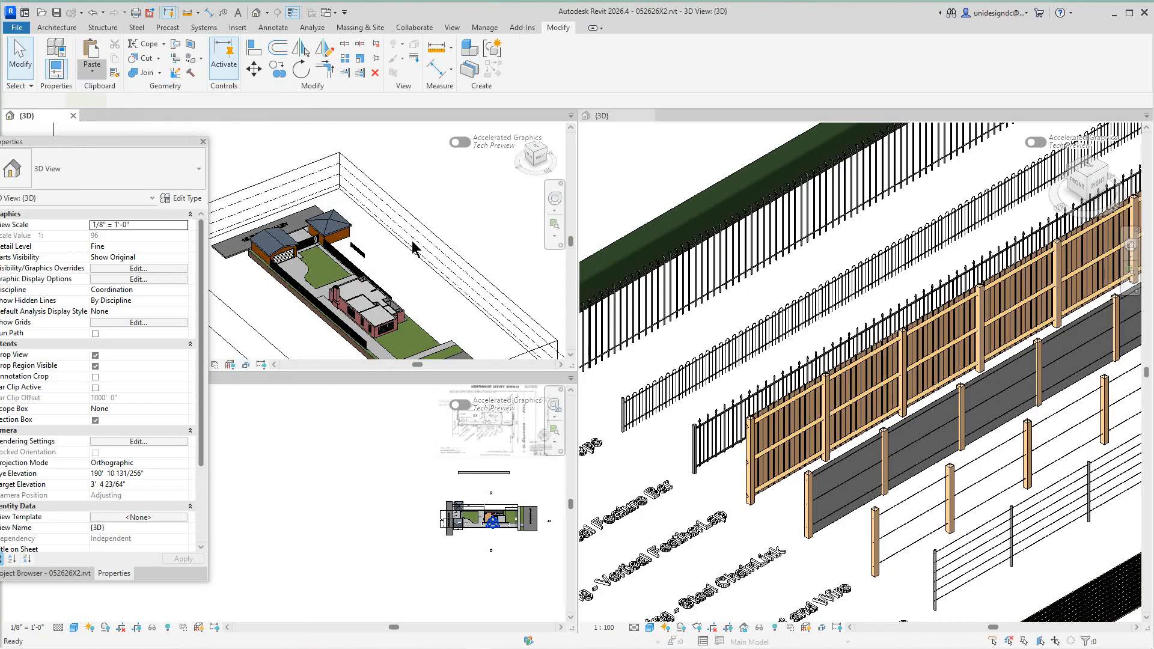
scroll(385, 260, "up", 3)
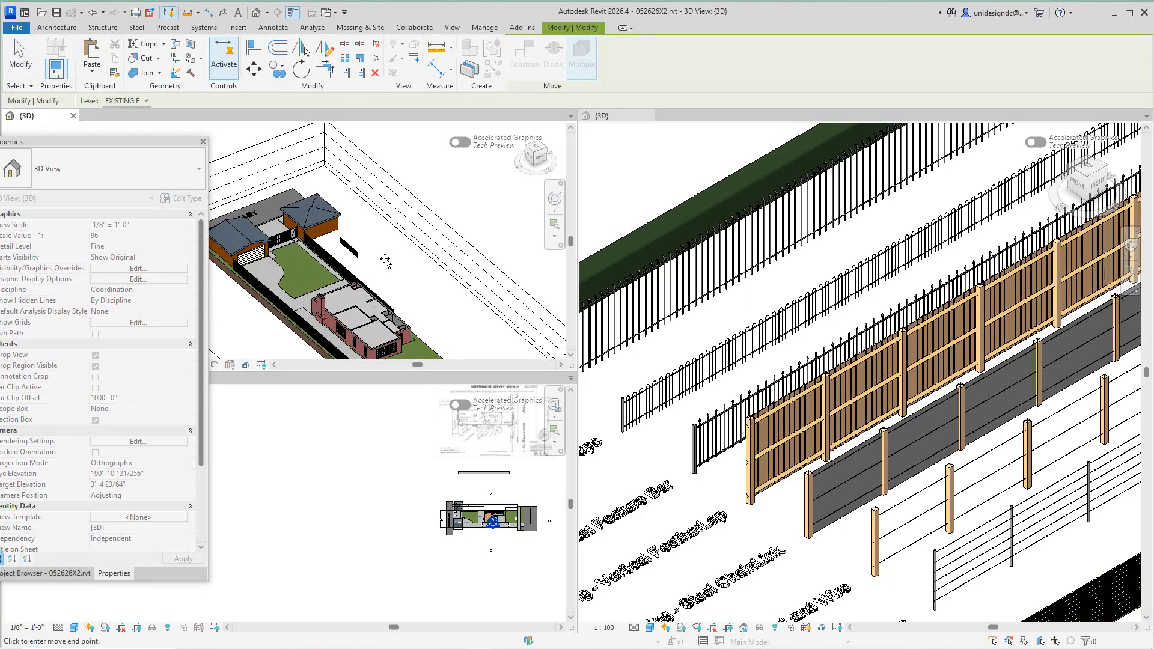
left_click(392, 259)
scroll(392, 264, "up", 6)
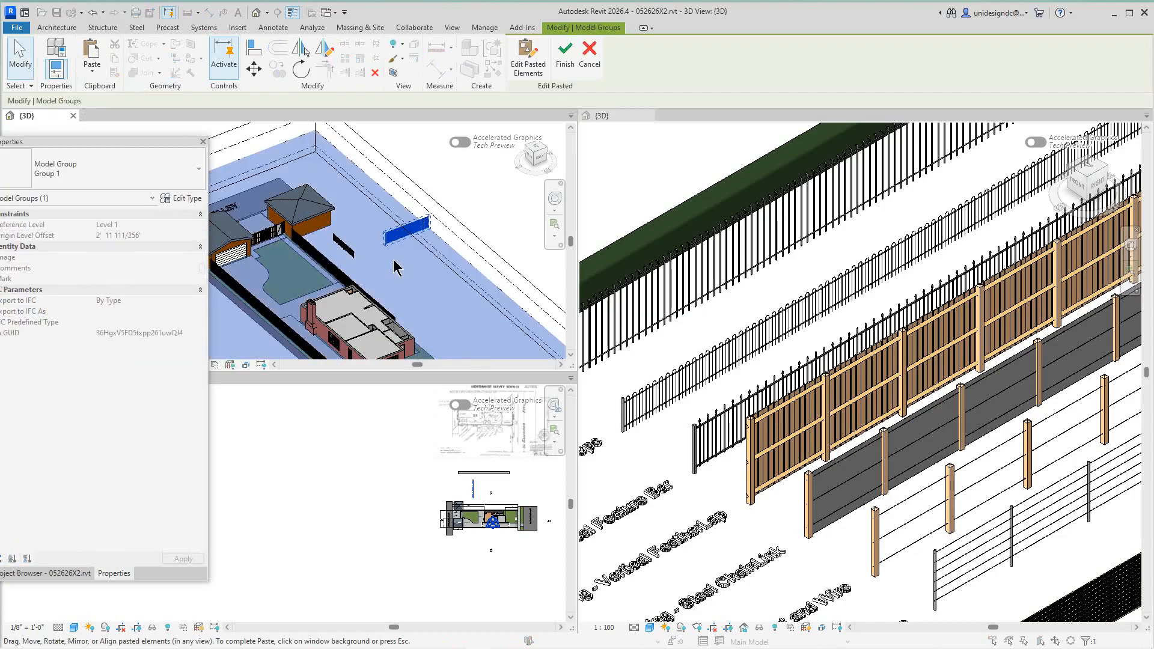
scroll(340, 255, "up", 3)
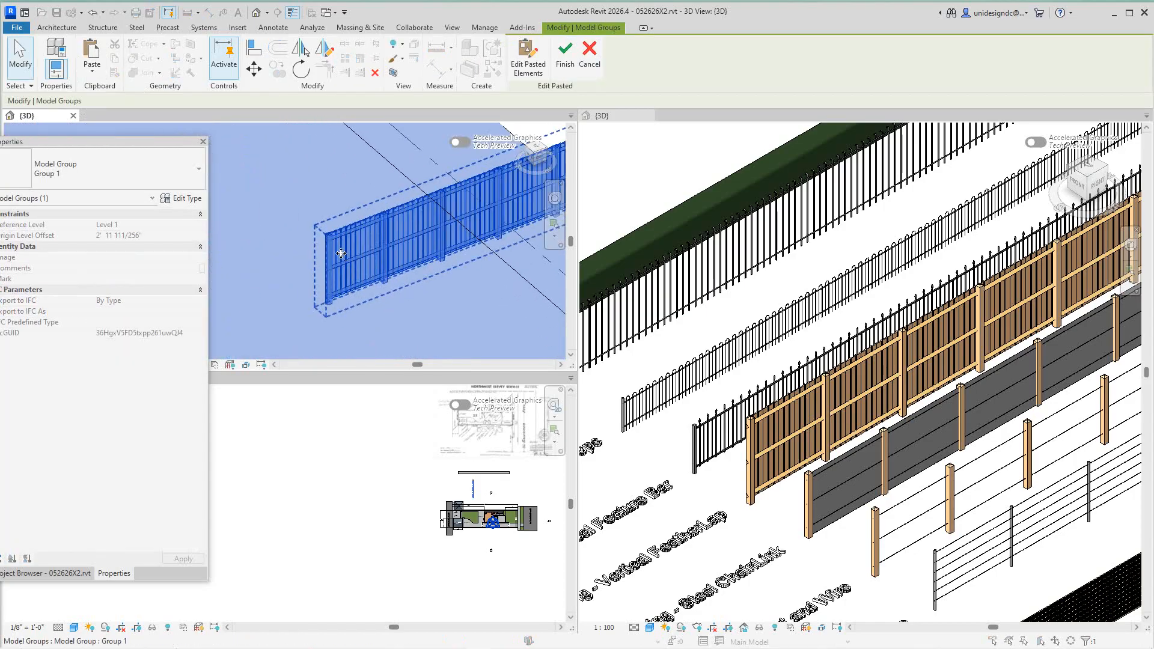
scroll(322, 256, "down", 6)
left_click(446, 171)
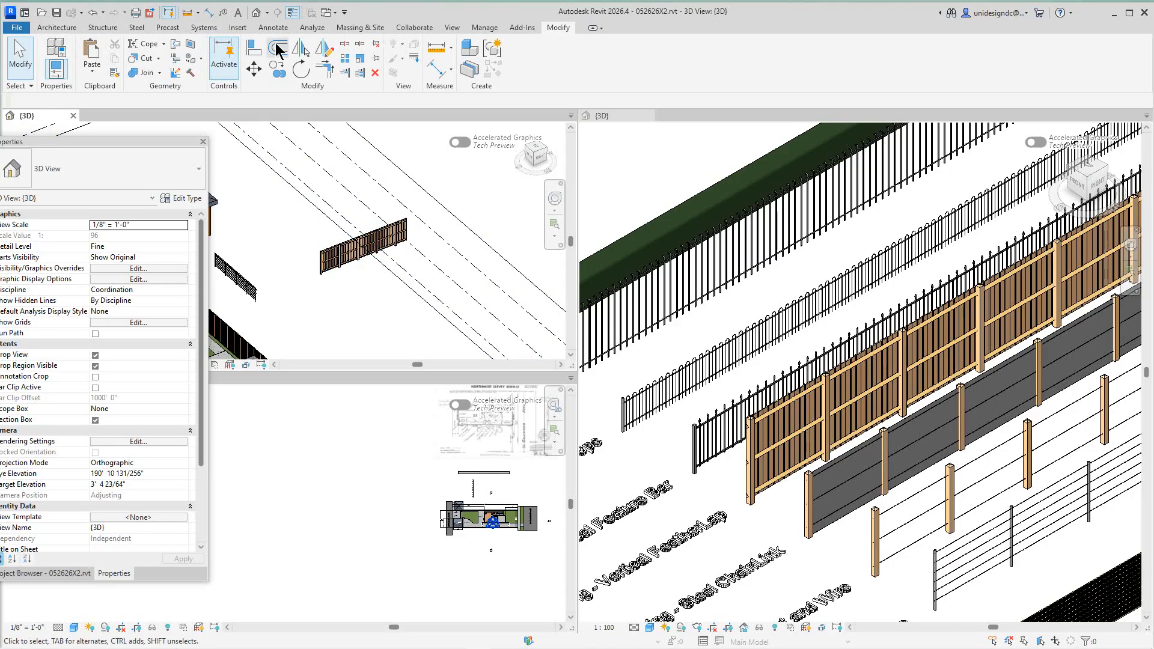
left_click(57, 27)
left_click(398, 51)
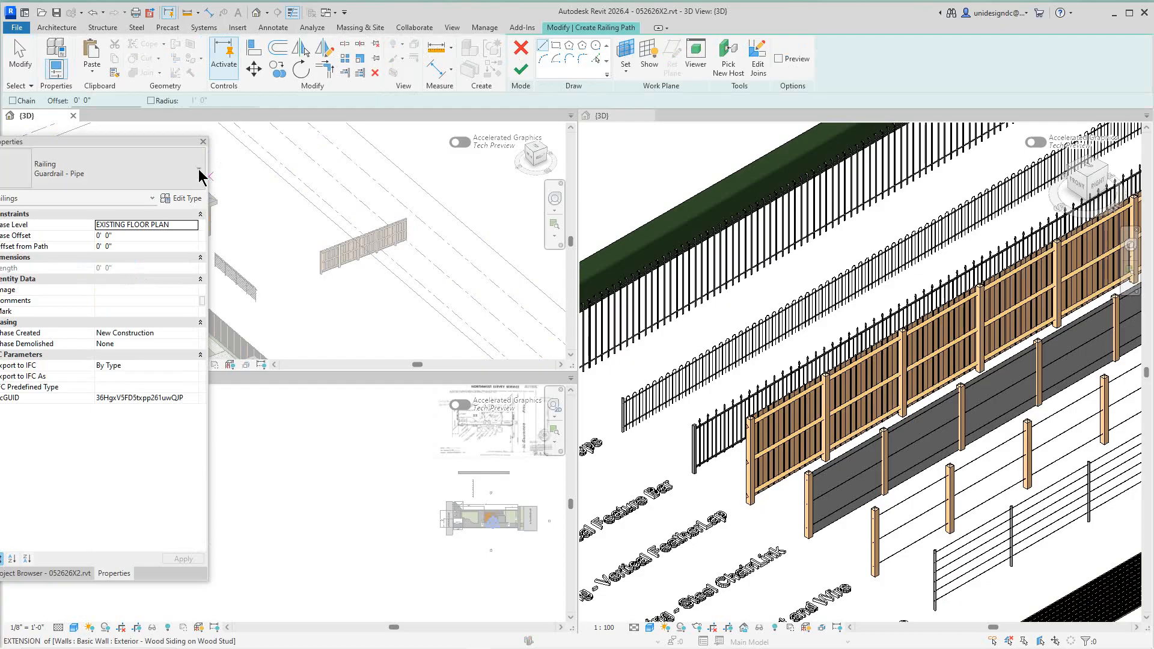
left_click(199, 170)
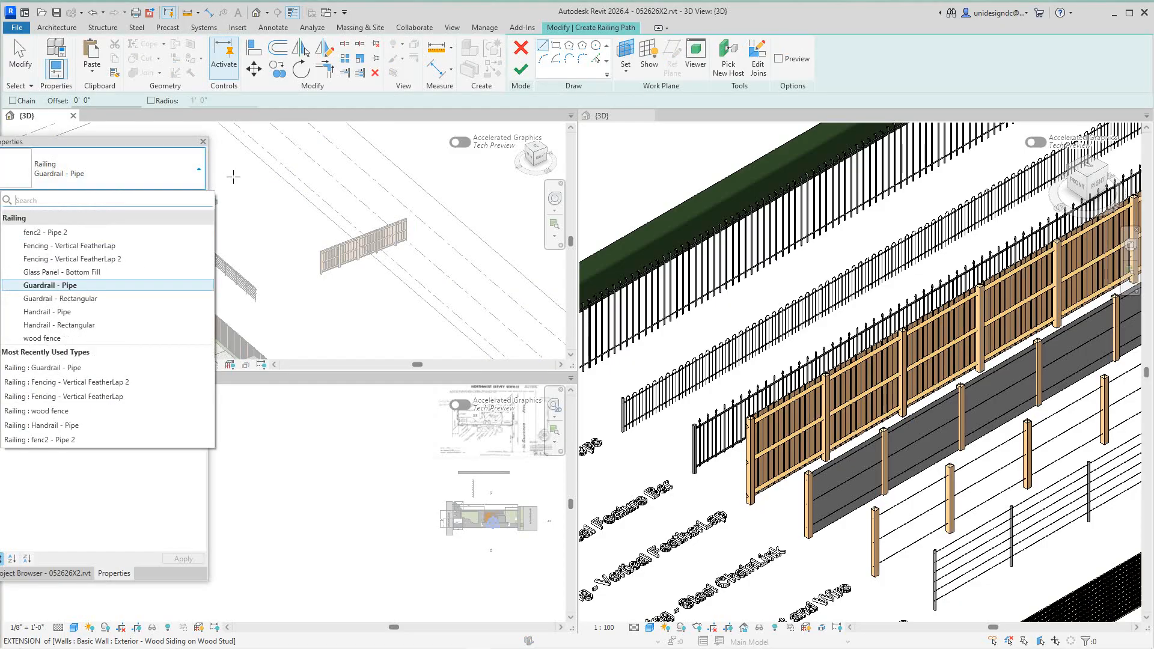
left_click(294, 204)
right_click(308, 208)
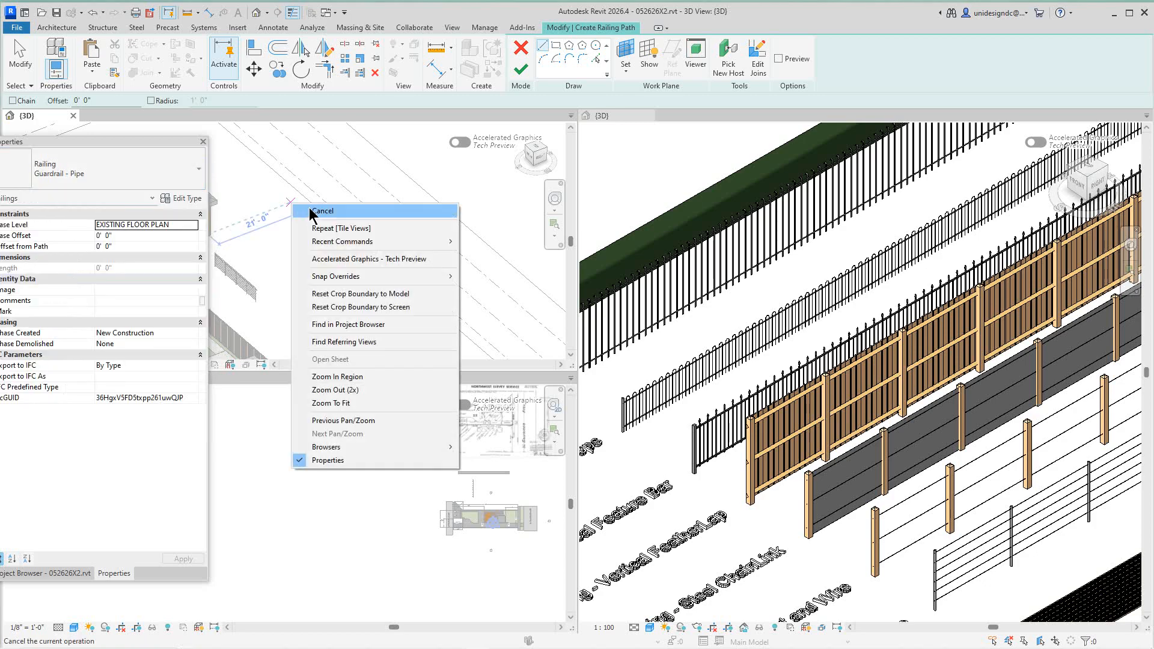
left_click(316, 217)
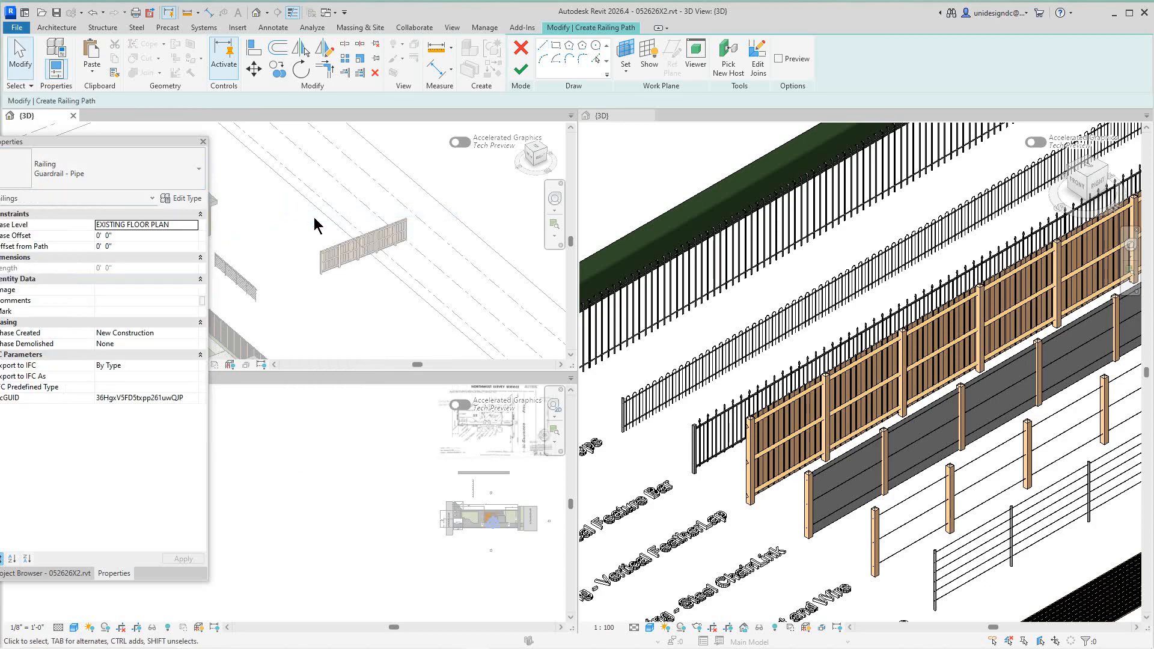
left_click(522, 48)
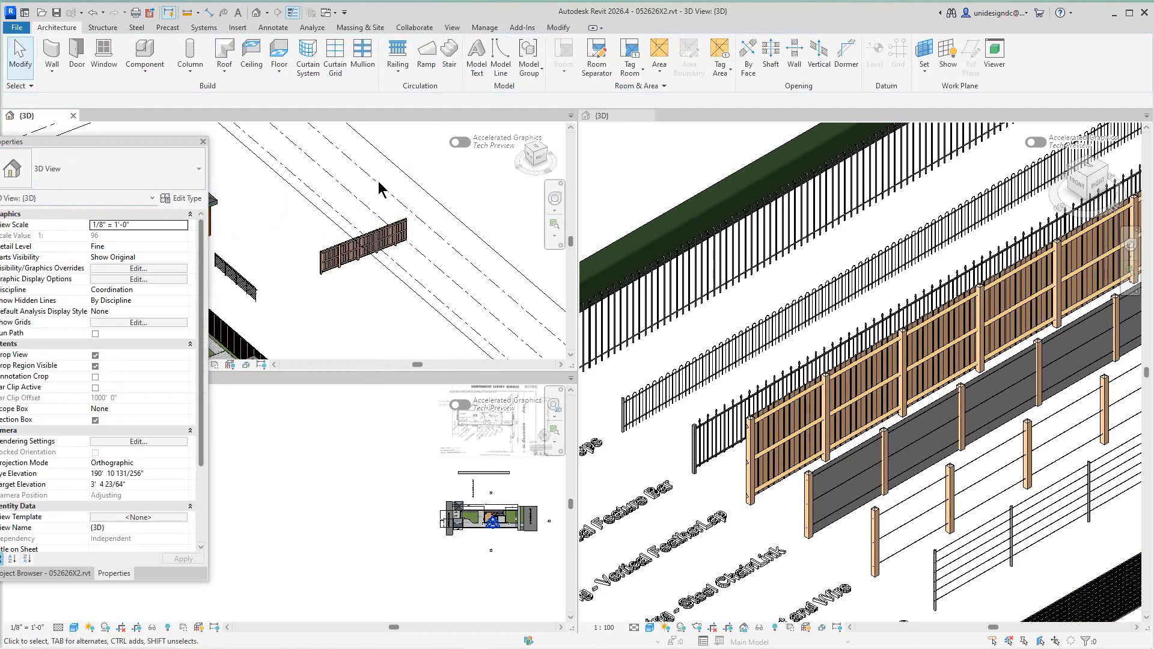
left_click(355, 252)
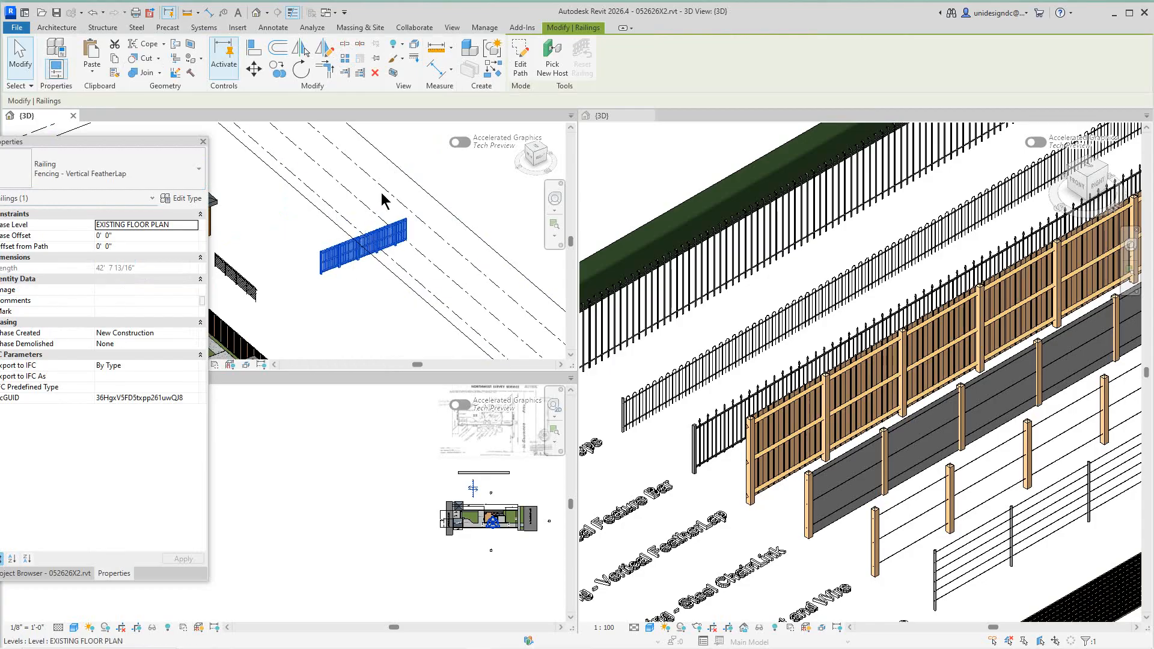
left_click(428, 159)
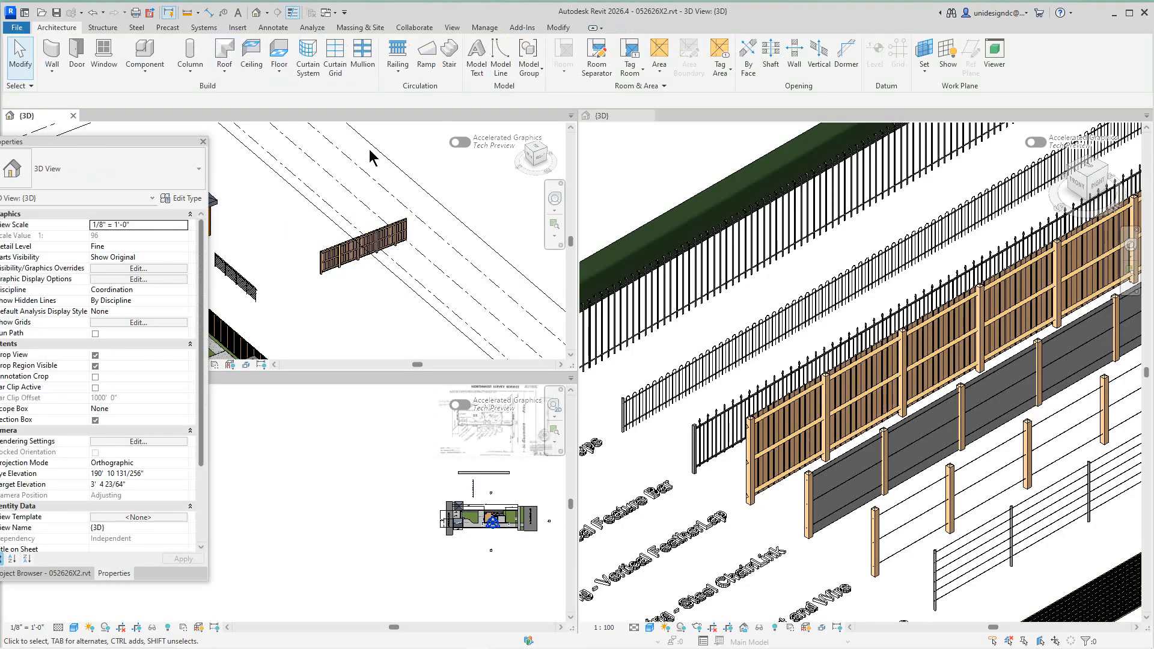
Step: Sketch a straight Fencing - Vertical FeatherLap 2 railing about 16' 6" long between the pipe guardrail and the pasted fence, and finish it
left_click(397, 51)
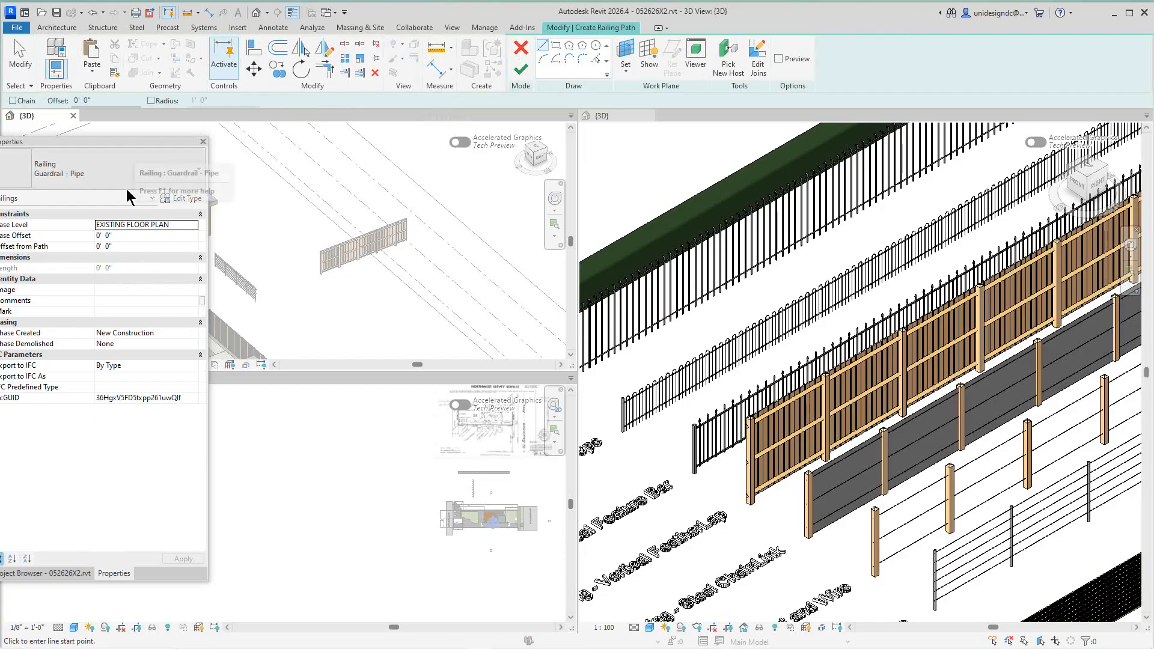
left_click_drag(161, 139, 181, 125)
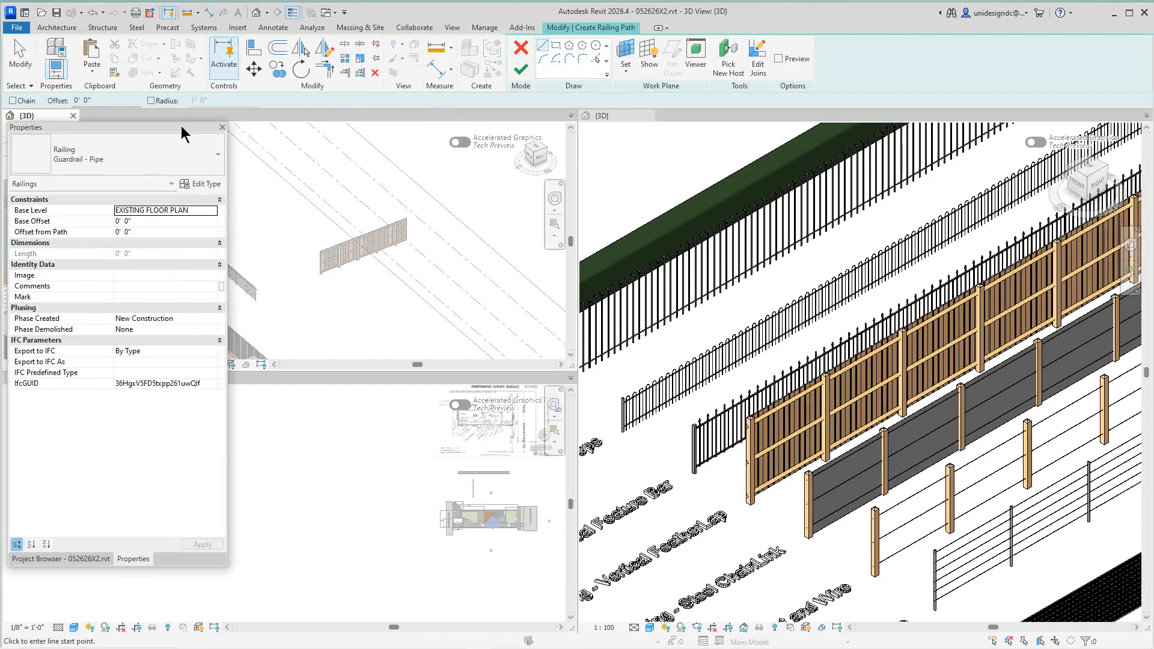
left_click(218, 159)
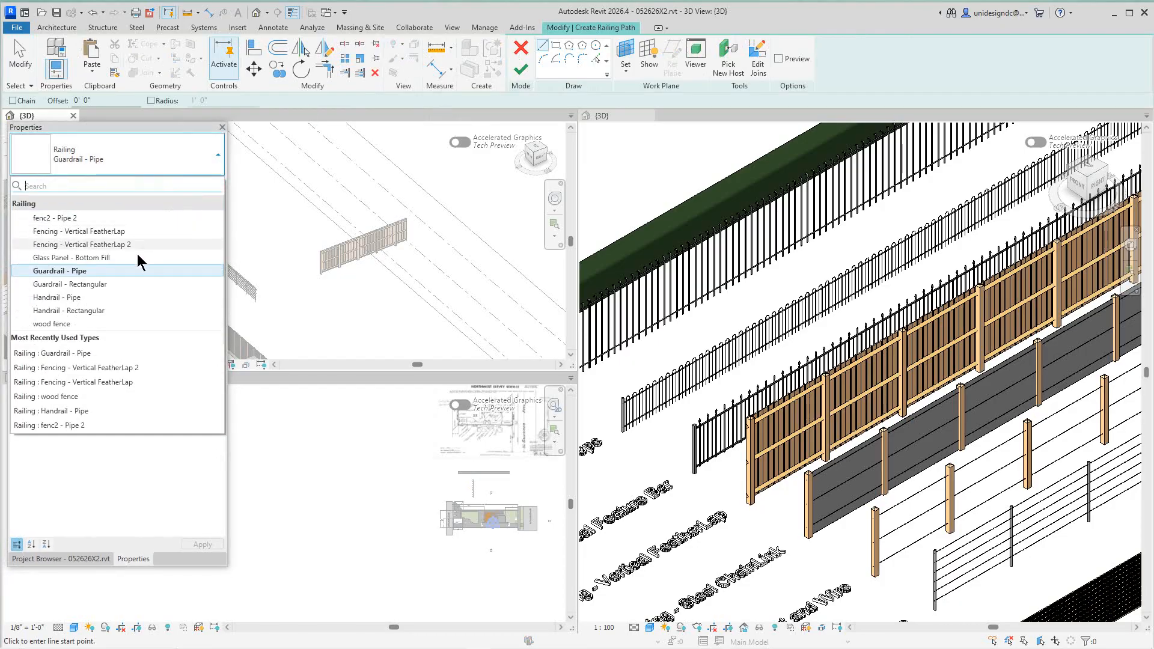
left_click(89, 245)
scroll(388, 256, "down", 5)
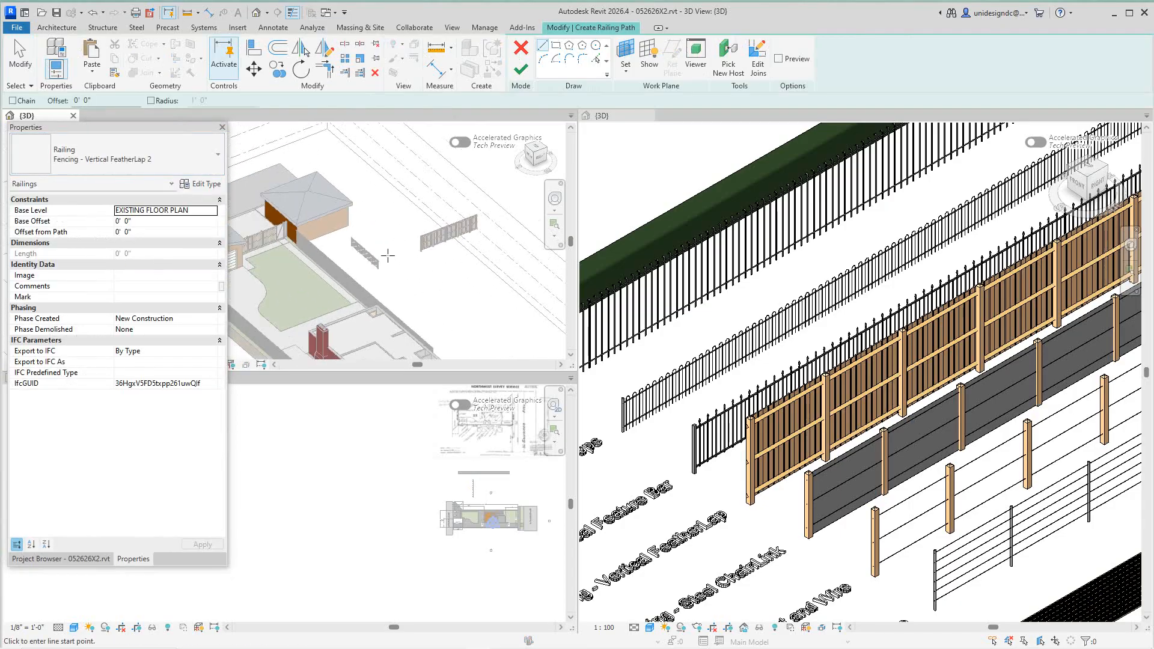
scroll(355, 252, "up", 1)
left_click(380, 229)
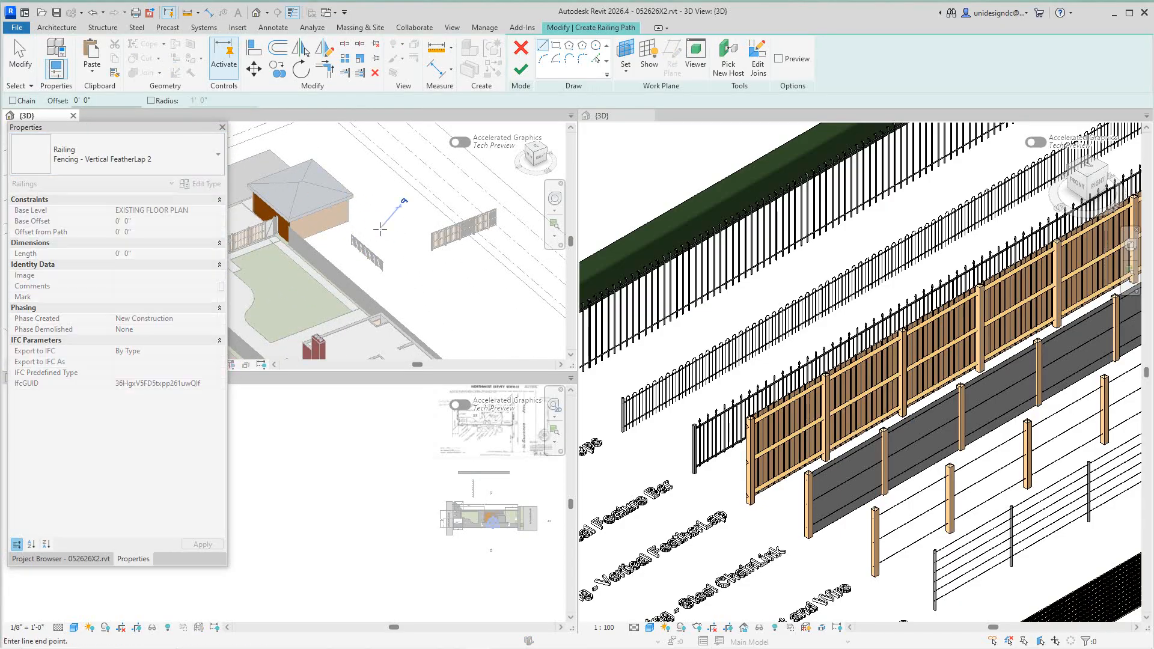
left_click(412, 257)
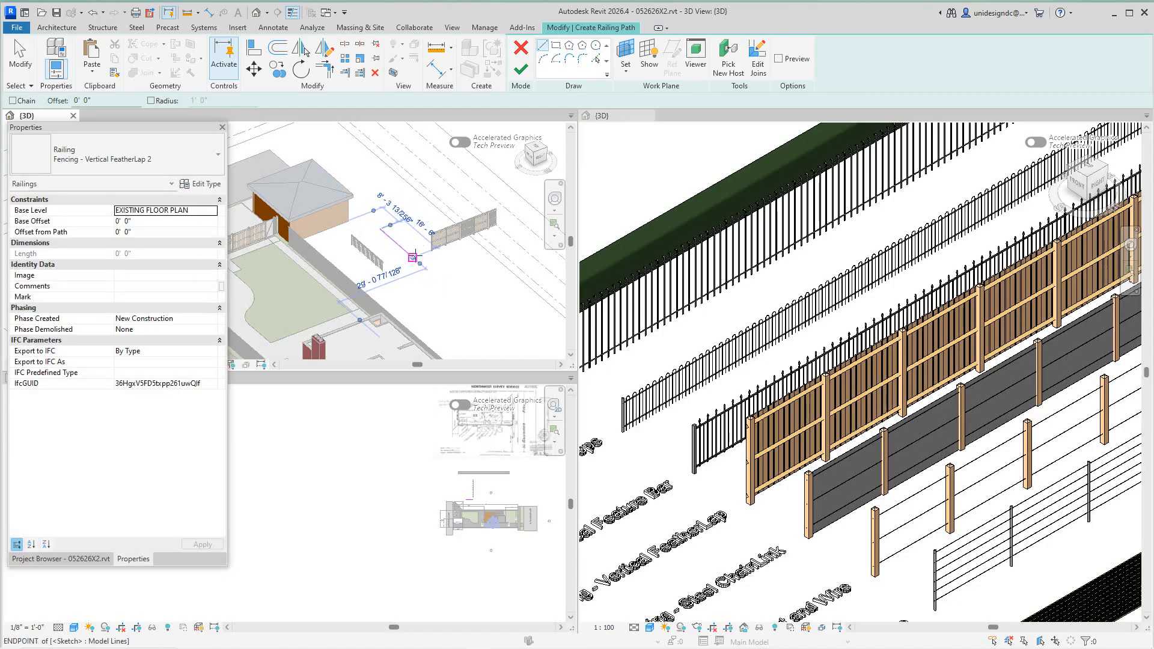
left_click(521, 71)
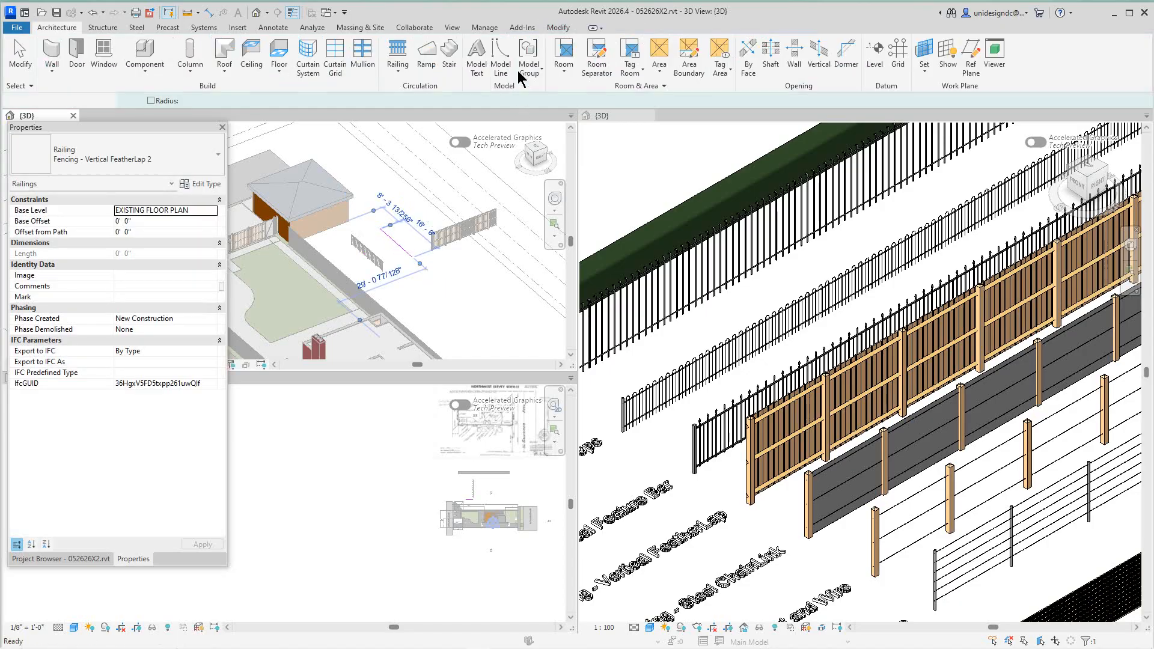
Step: Examine the newly drawn fence up close and beside the pipe guardrail and the pasted fence
scroll(385, 246, "up", 4)
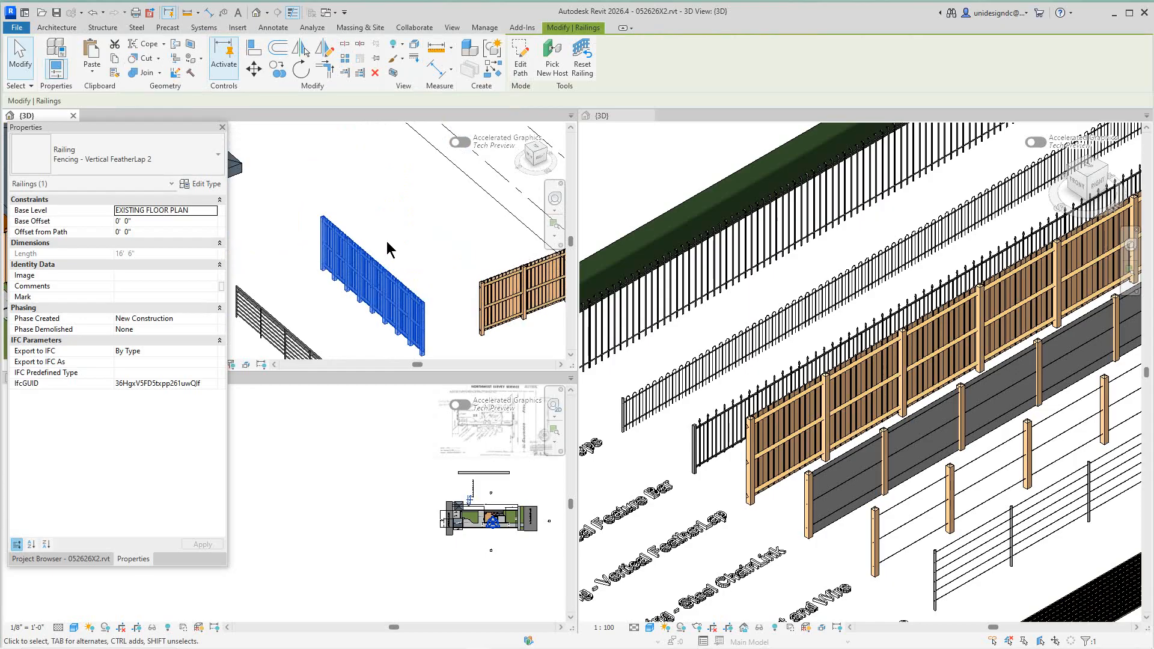
left_click(387, 243)
scroll(388, 244, "down", 1)
scroll(379, 264, "up", 4)
scroll(380, 263, "down", 1)
mouse_move(396, 242)
middle_mouse_down()
mouse_move(379, 226)
mouse_move(382, 250)
middle_mouse_up()
scroll(399, 234, "down", 5)
scroll(381, 227, "down", 1)
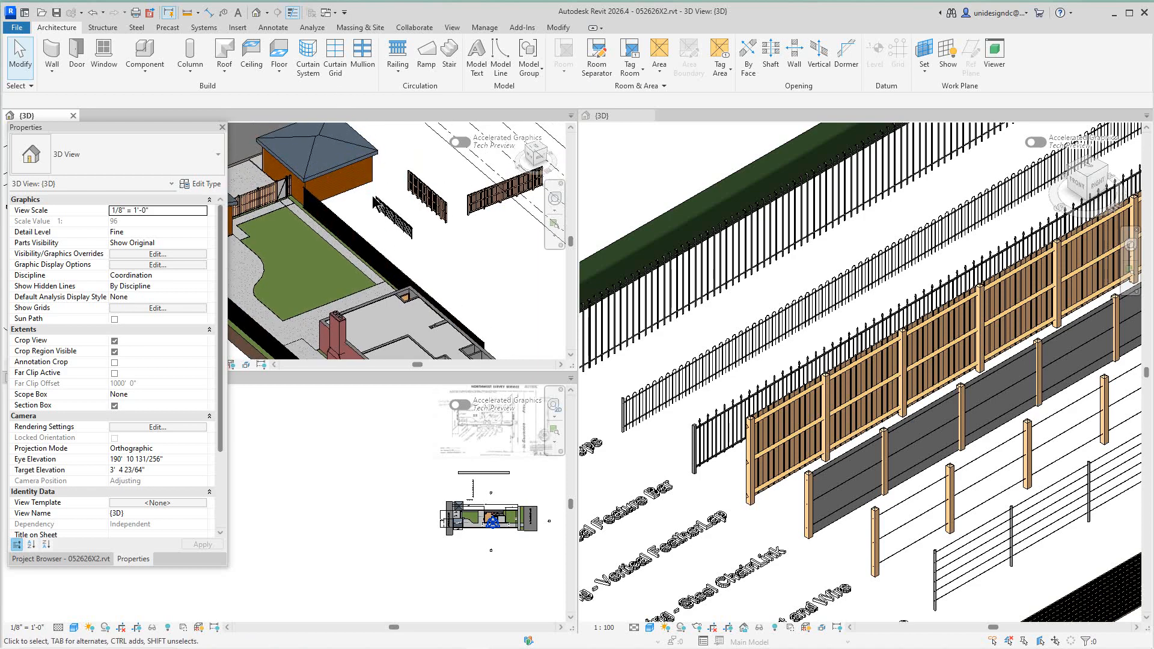
scroll(373, 198, "down", 2)
scroll(404, 214, "up", 1)
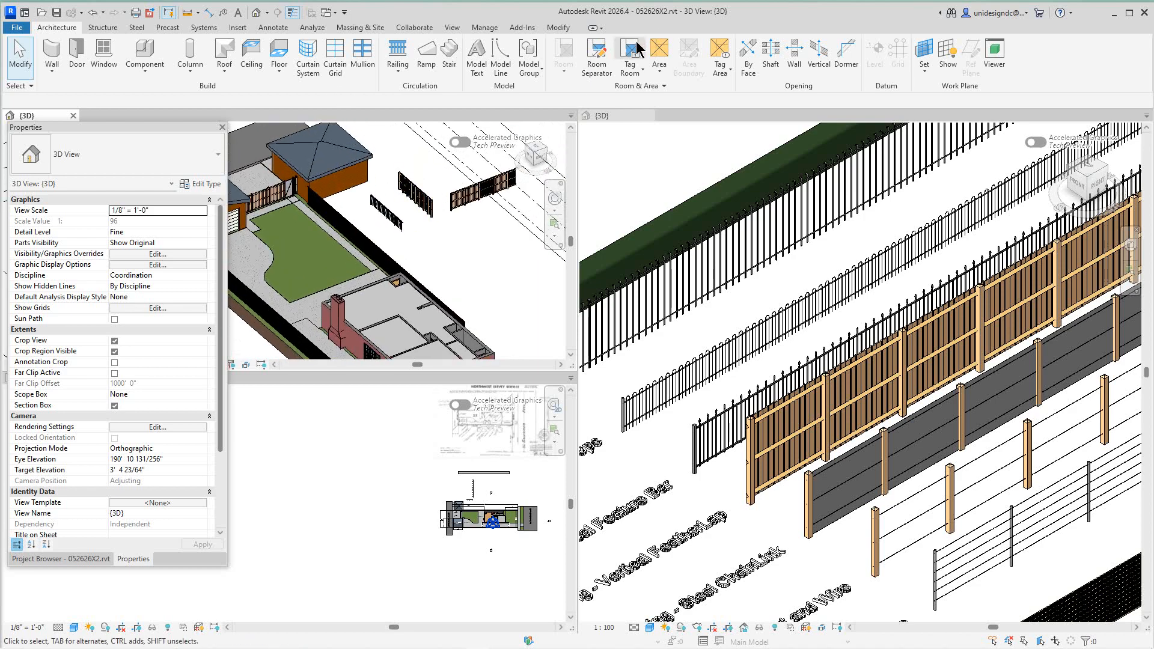
Step: Activate the GBRENU_Fences 3D view and examine the full row of labelled fence samples
left_click(451, 28)
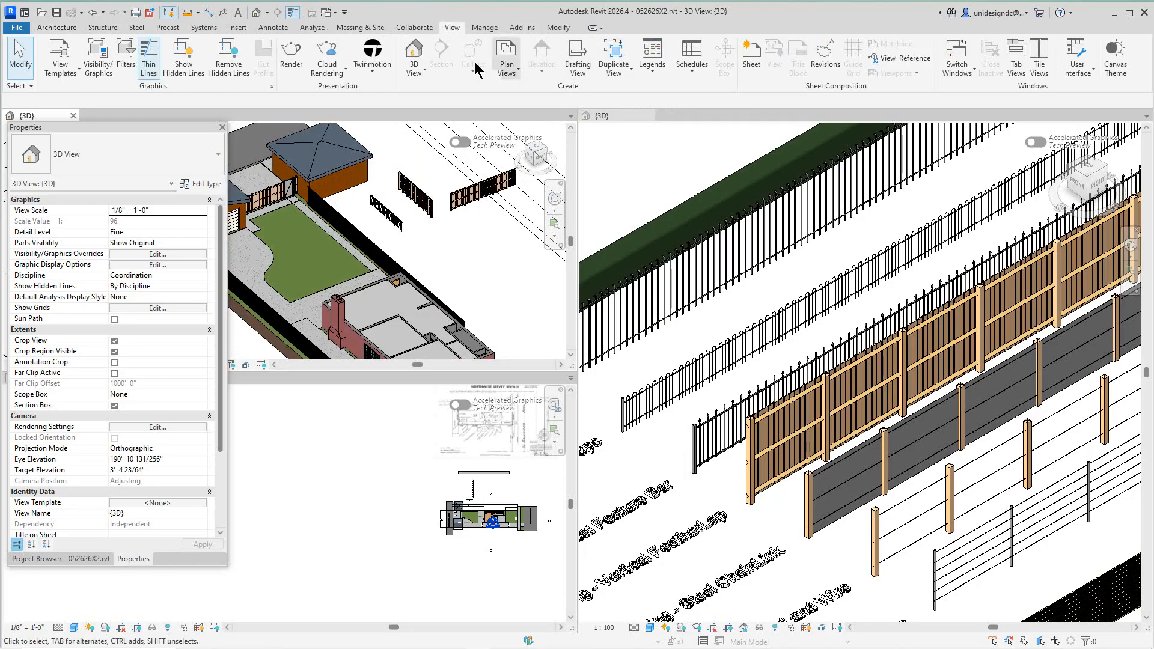
scroll(782, 291, "down", 3)
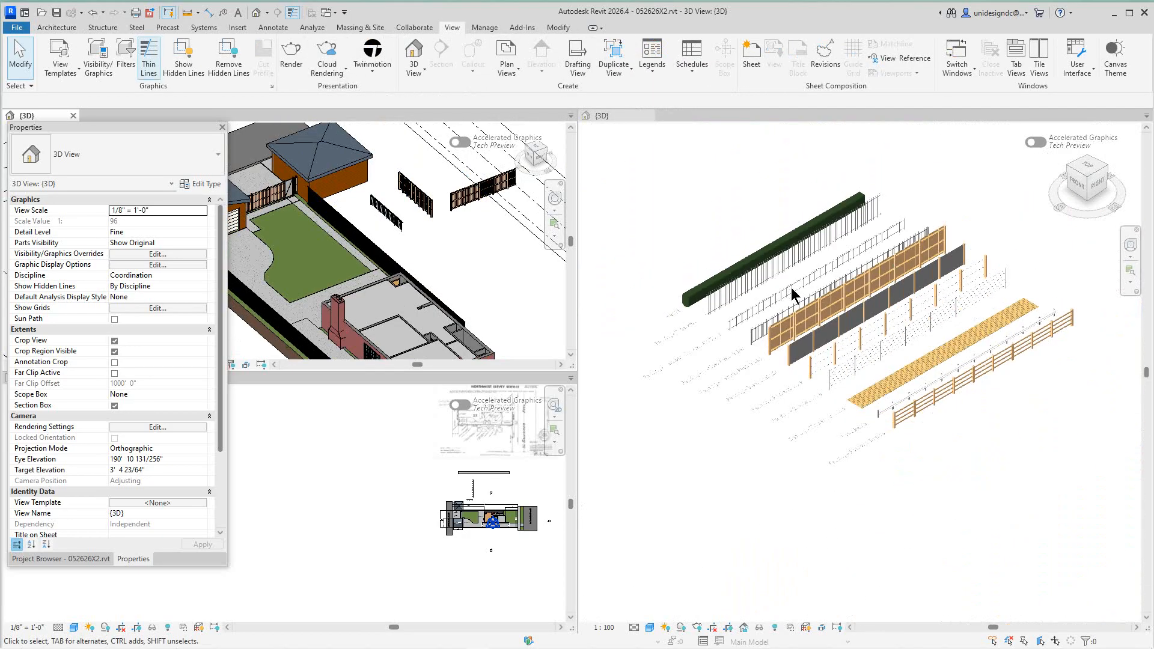
scroll(790, 289, "up", 2)
left_click(788, 291)
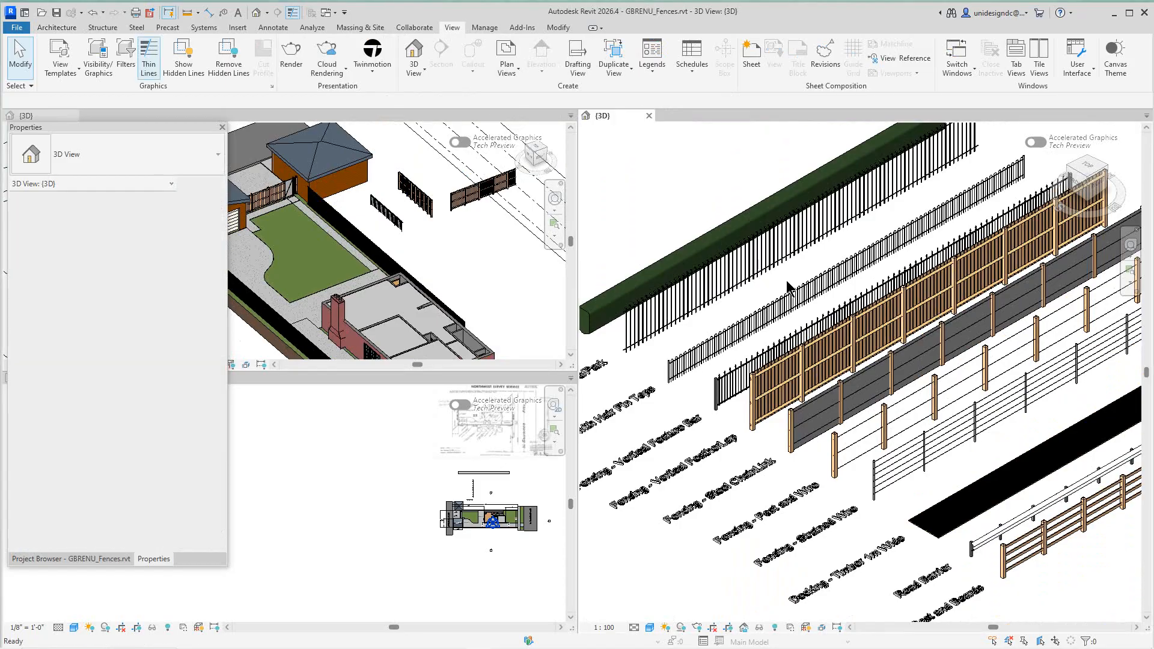
scroll(790, 295, "down", 2)
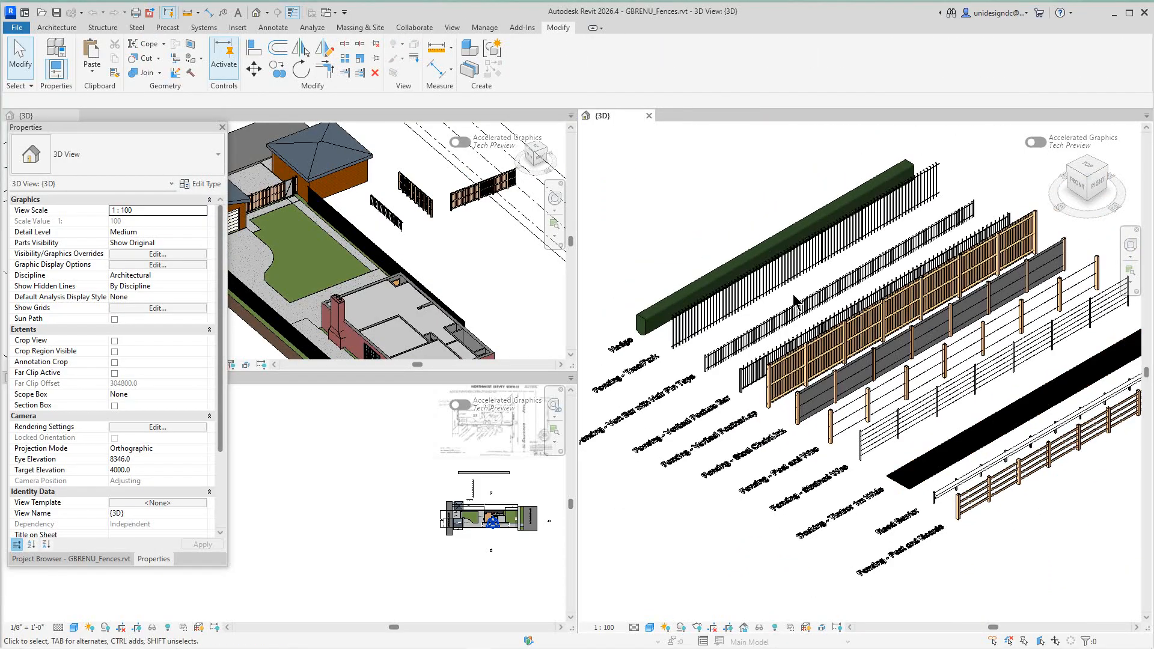
scroll(789, 293, "up", 1)
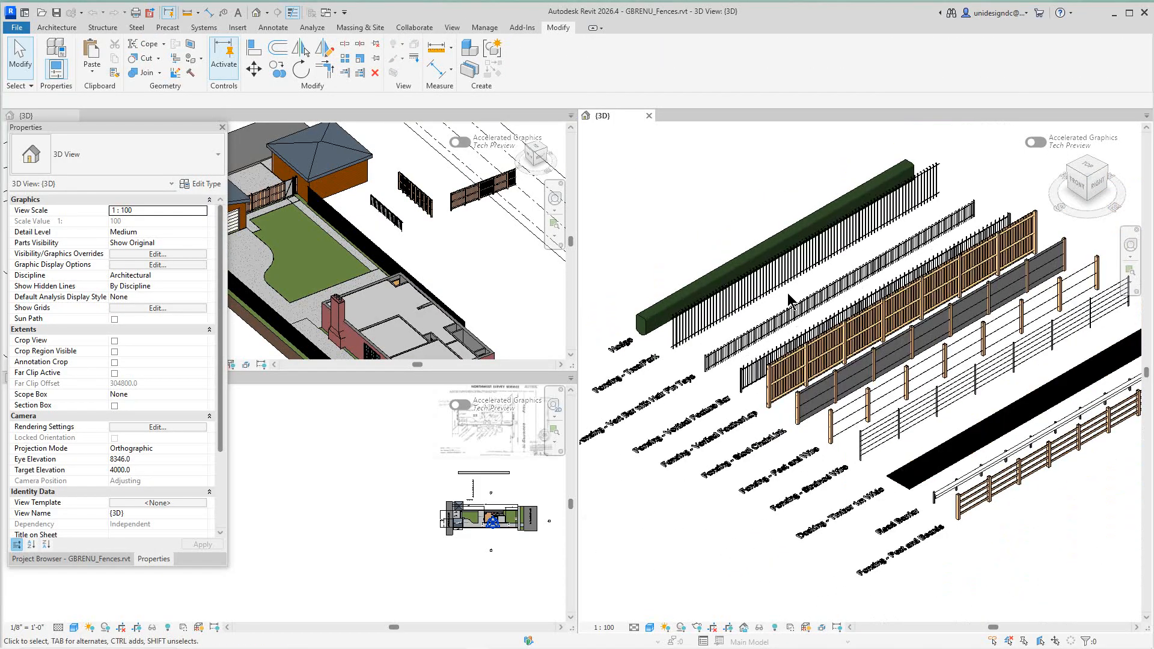
Step: Return to the 052626X2 3D view, show the open windows as tabs, and bring the sample fences beside the house into close view
left_click(489, 237)
scroll(489, 228, "down", 3)
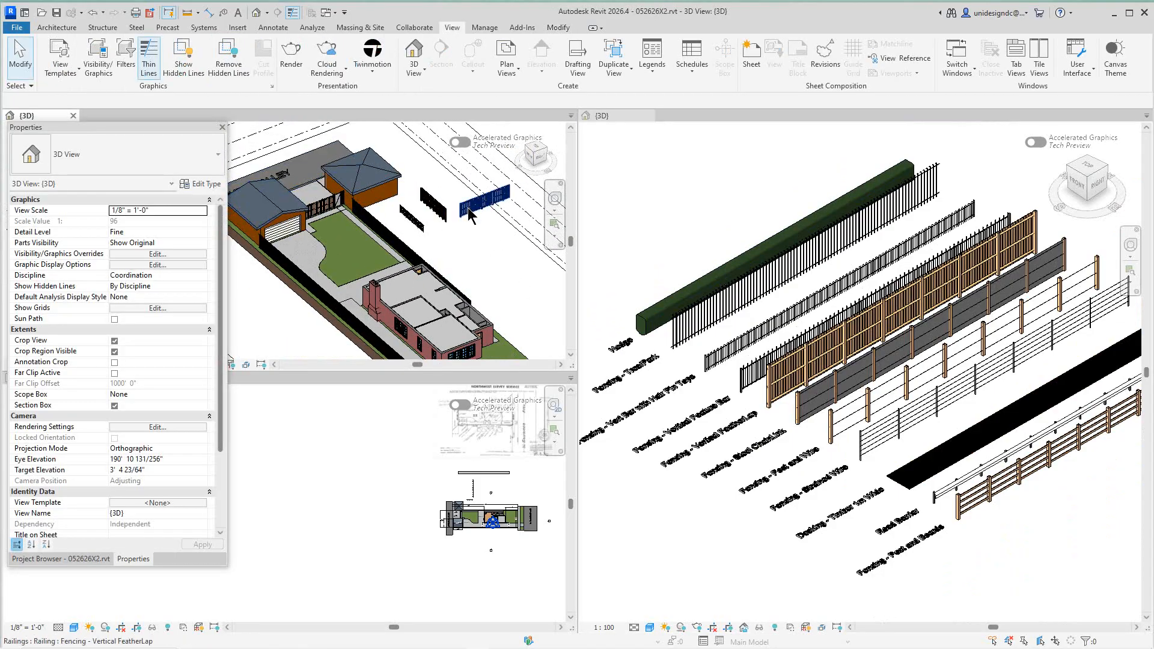
scroll(475, 250, "down", 1)
scroll(472, 254, "up", 2)
scroll(470, 252, "down", 2)
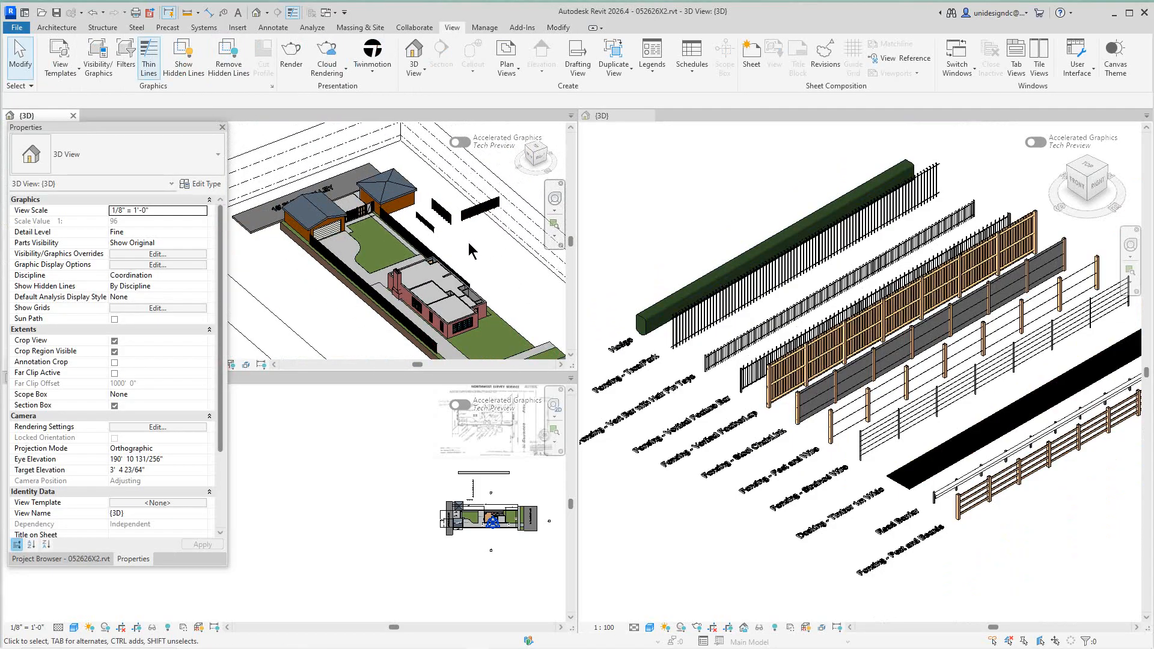
scroll(469, 251, "up", 2)
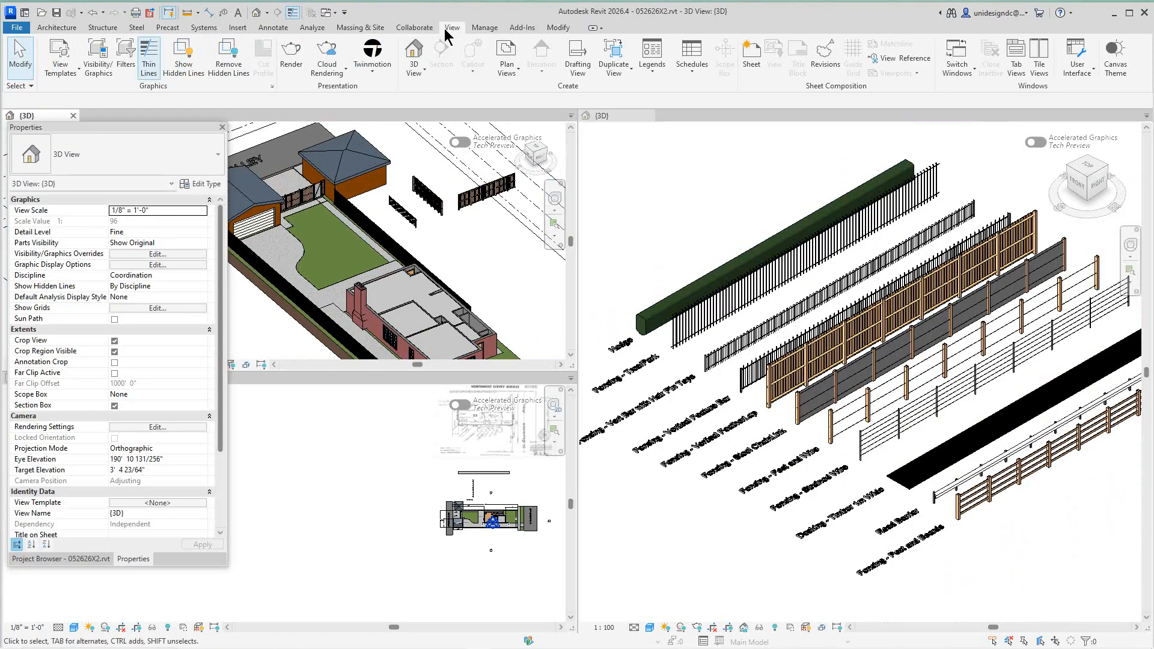
left_click(1016, 57)
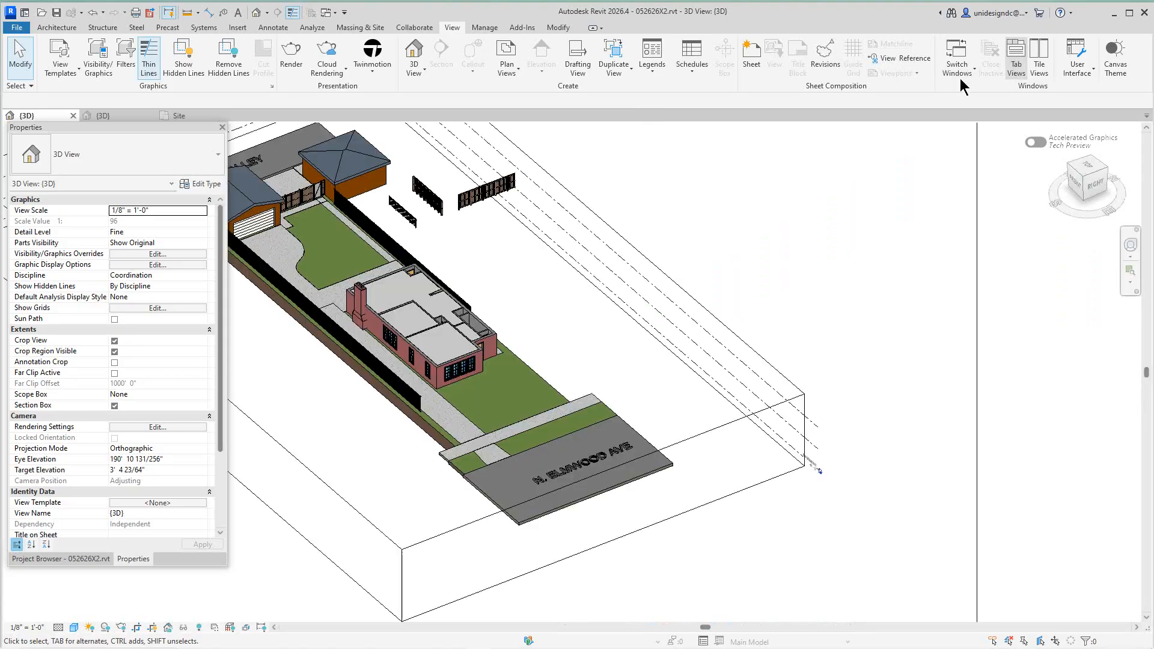
scroll(644, 225, "down", 3)
scroll(606, 319, "up", 5)
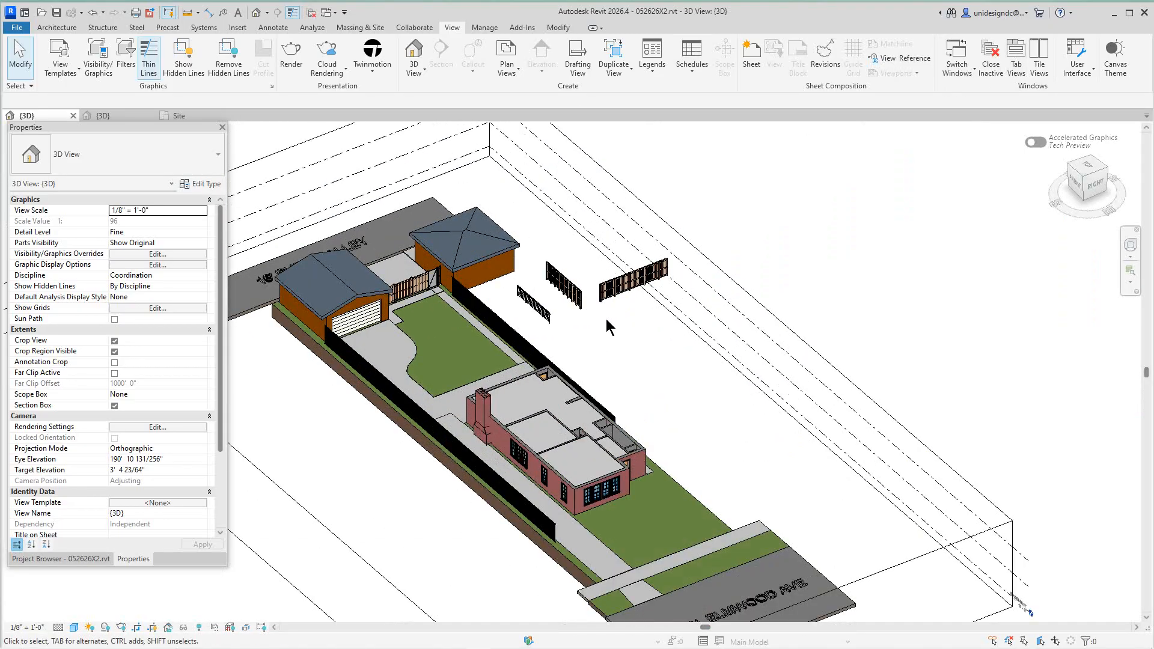
scroll(606, 318, "up", 6)
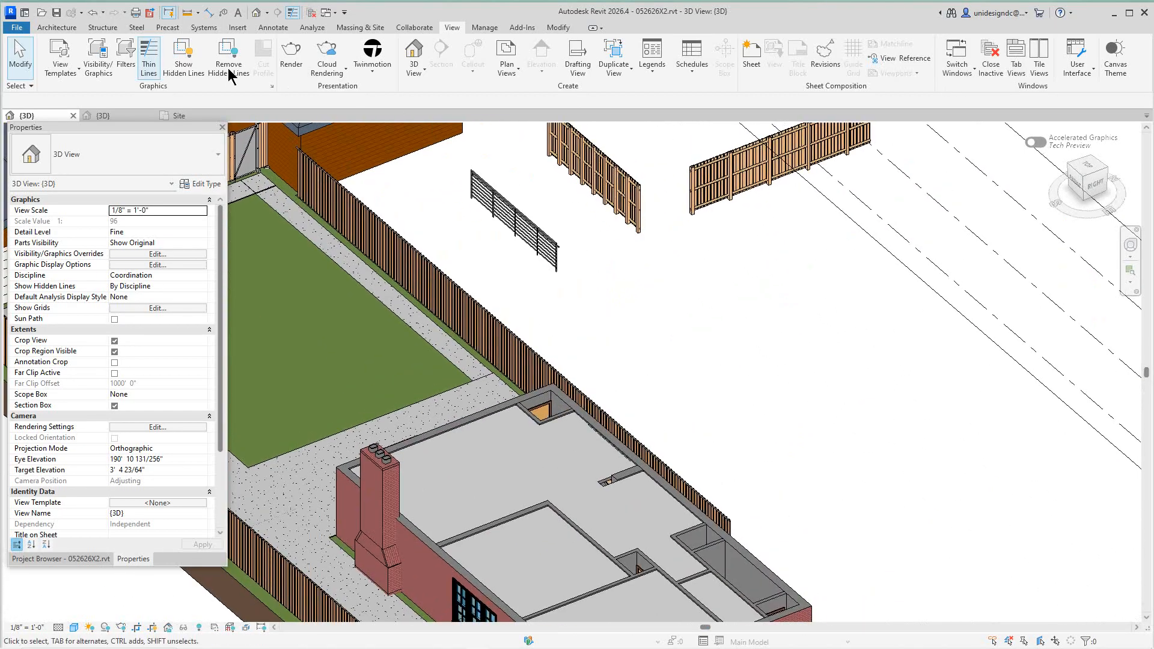
Step: Match the type of the pasted Fencing - Vertical FeatherLap fence onto the long boundary fence nearest the sample fences
left_click(701, 182)
left_click(541, 309)
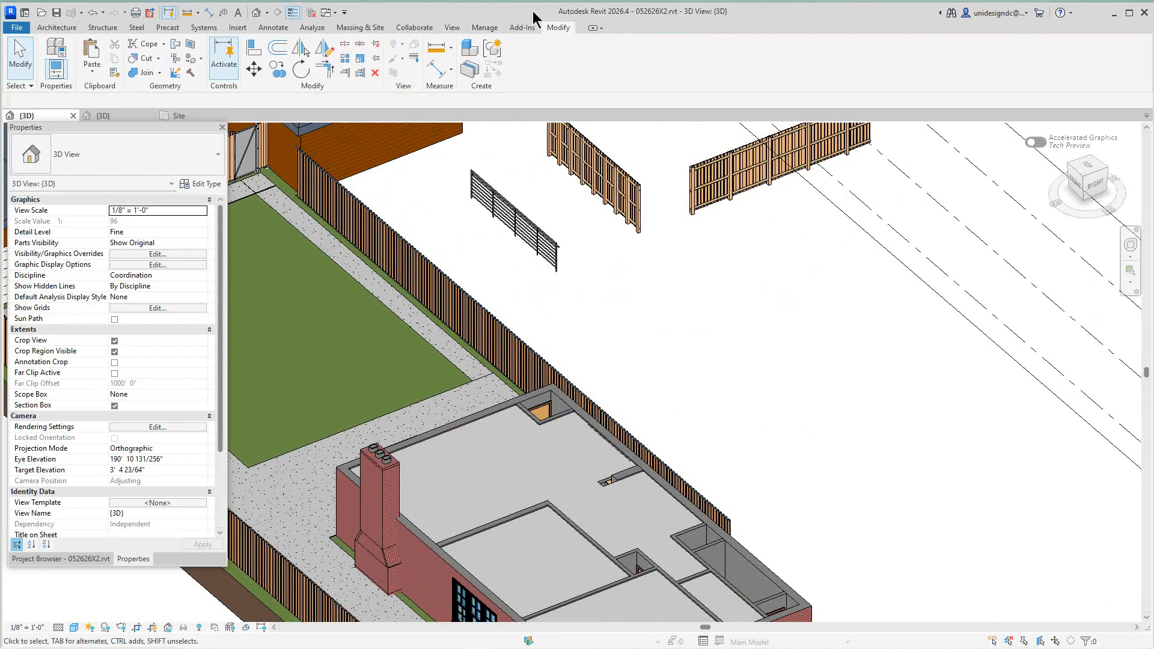
left_click(115, 72)
left_click(731, 194)
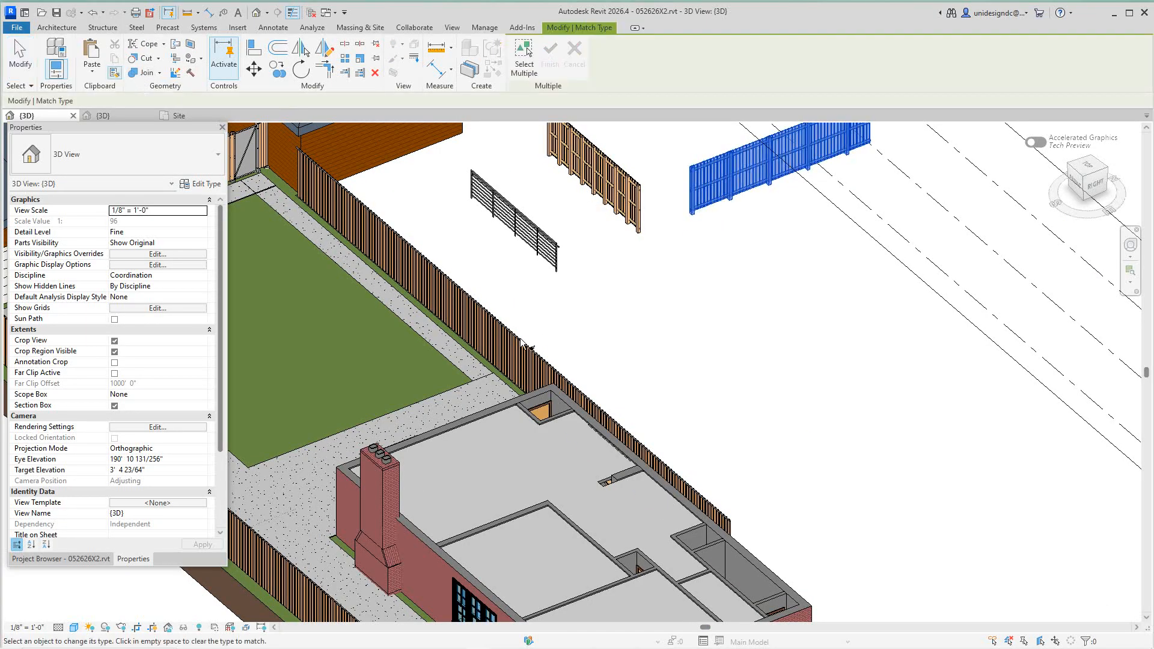
left_click(525, 347)
Step: Apply the matched Fencing - Vertical FeatherLap type to the long boundary fence along the driveway side
scroll(636, 310, "down", 2)
middle_click_drag(636, 310, 904, 334)
scroll(689, 289, "up", 3)
scroll(688, 289, "down", 2)
middle_click_drag(690, 291, 713, 296)
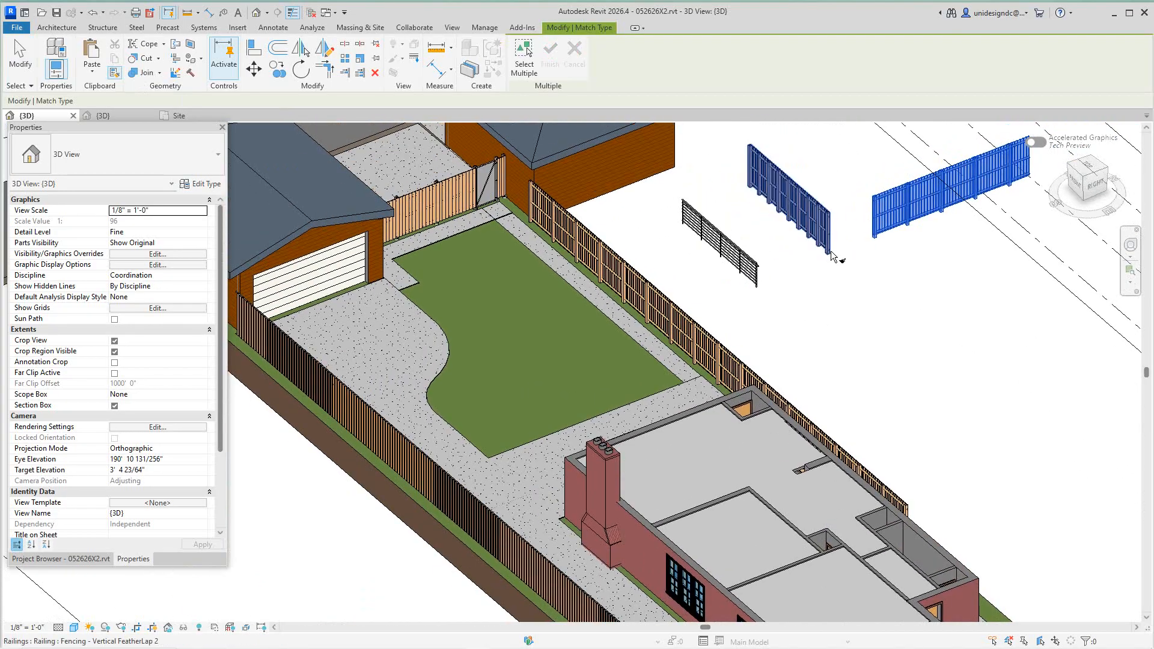
scroll(832, 253, "down", 1)
mouse_move(832, 253)
middle_mouse_down()
mouse_move(840, 263)
mouse_move(829, 272)
middle_mouse_up()
scroll(498, 456, "up", 3)
left_click(462, 460)
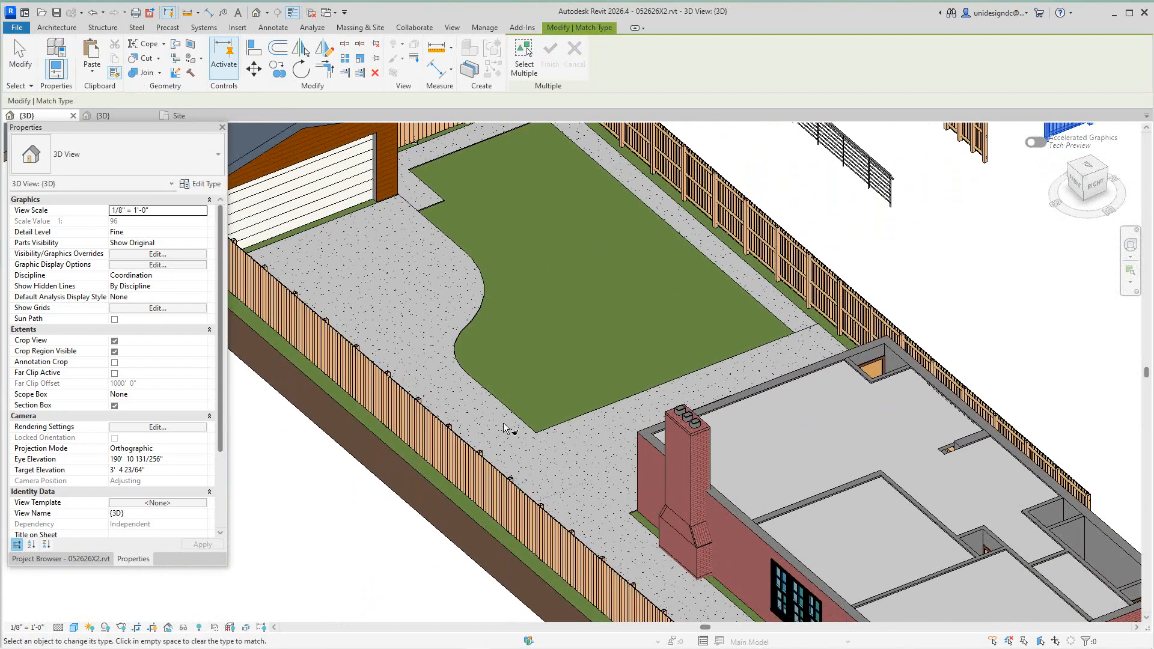
Step: Examine both boundary fences, the short fence with the gate between the garages, and the free-standing sample fences
scroll(503, 407, "down", 2)
middle_click_drag(545, 449, 504, 392)
scroll(521, 322, "down", 1)
middle_click_drag(607, 259, 691, 421)
scroll(637, 403, "up", 3)
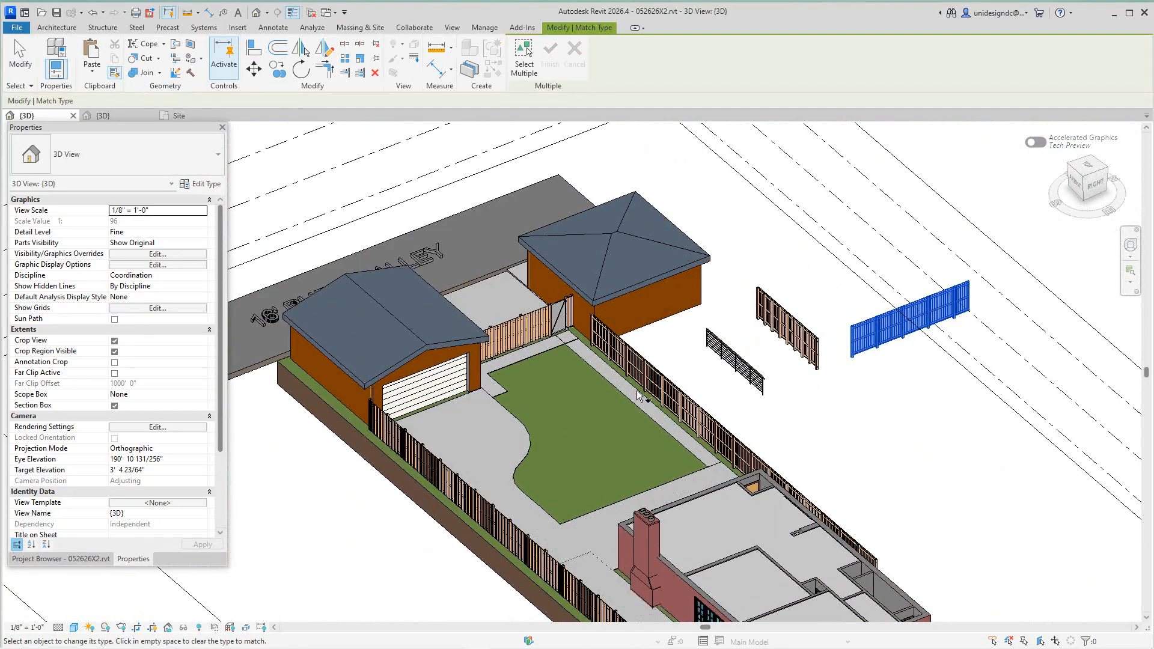
middle_click_drag(623, 397, 677, 426)
scroll(561, 308, "up", 3)
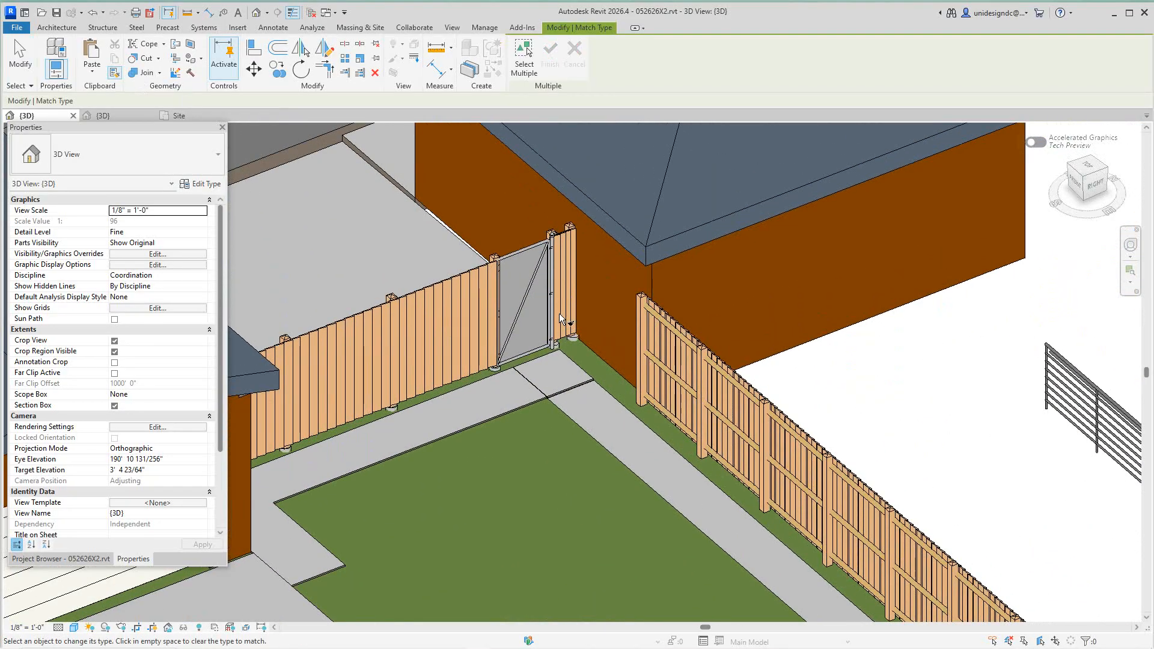
scroll(559, 315, "down", 2)
scroll(718, 345, "down", 5)
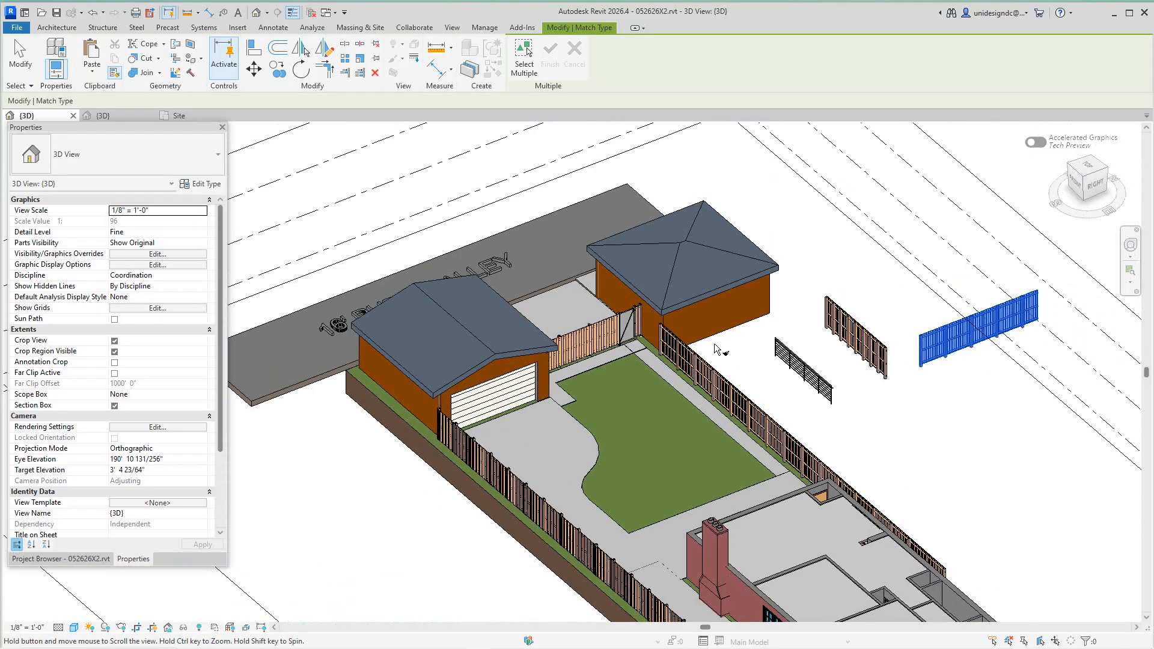
scroll(559, 346, "up", 3)
scroll(559, 345, "down", 3)
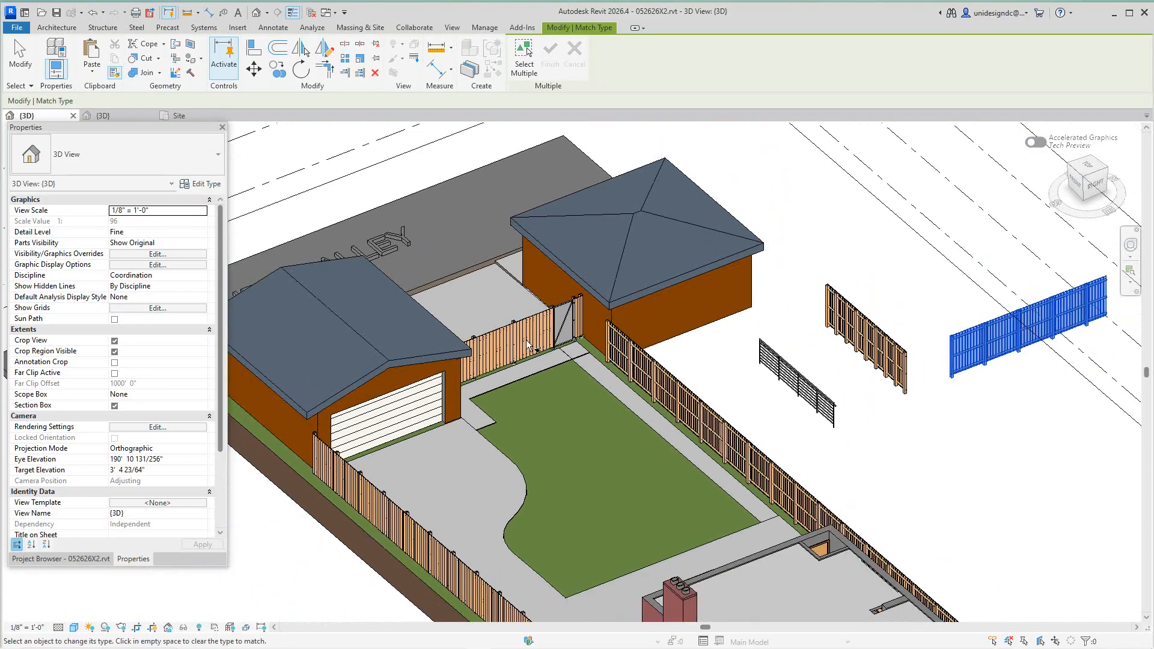
Step: Tile all open views and activate the GBRENU_Fences 3D view with the fence samples
key("w")
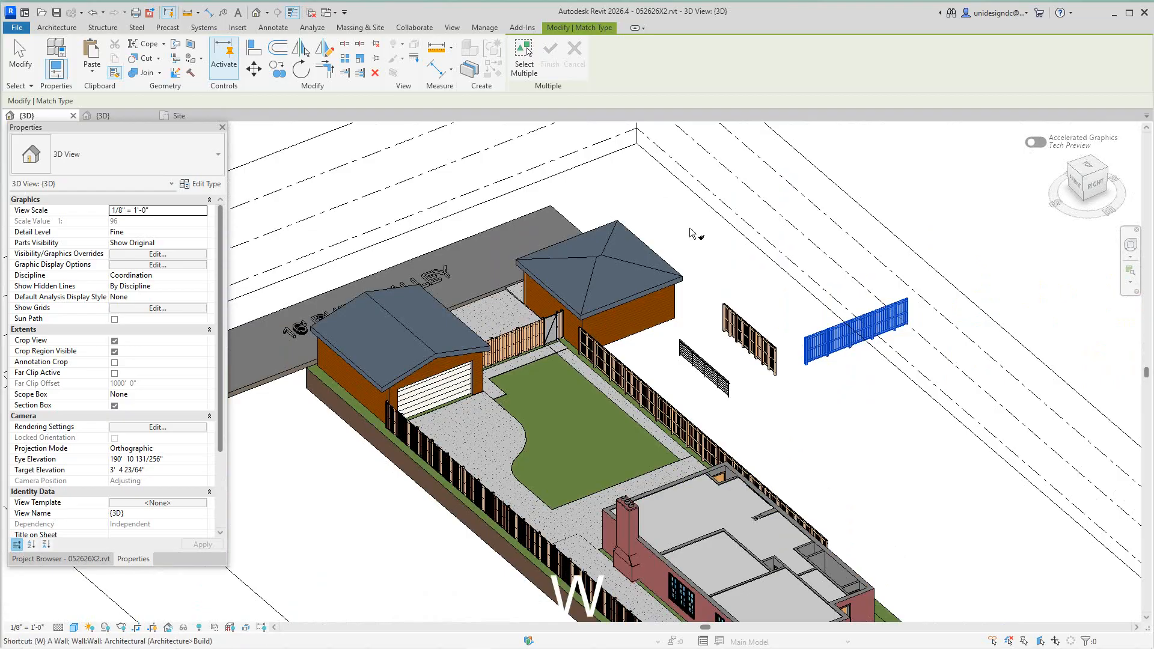
key("t")
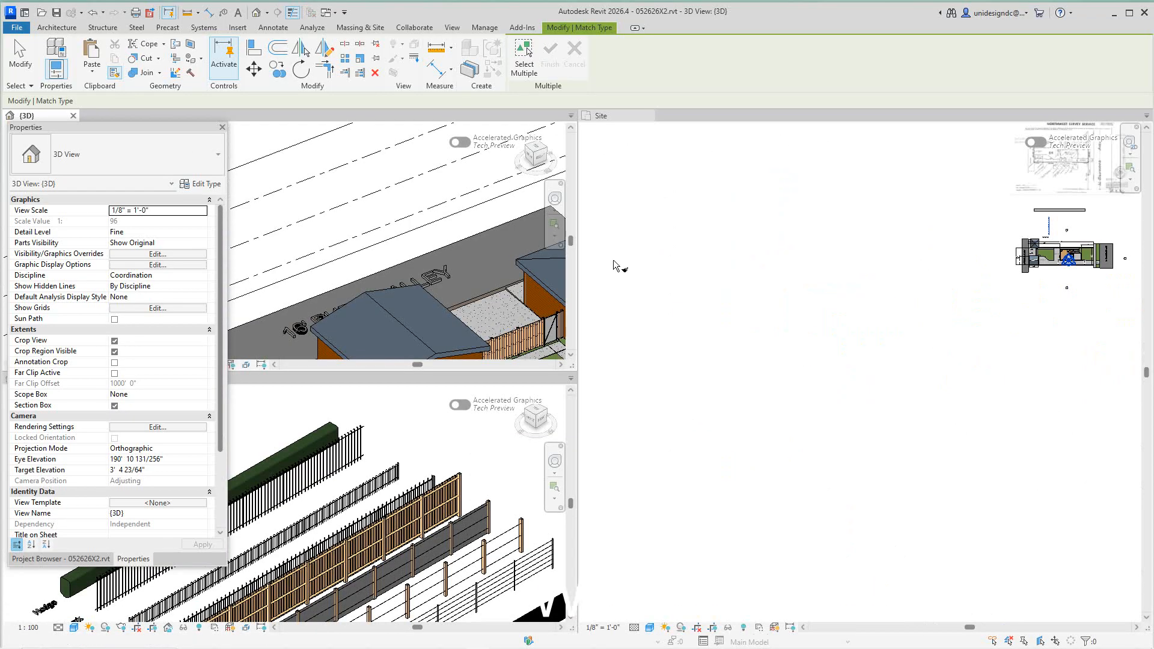
scroll(360, 428, "down", 3)
left_click(424, 418)
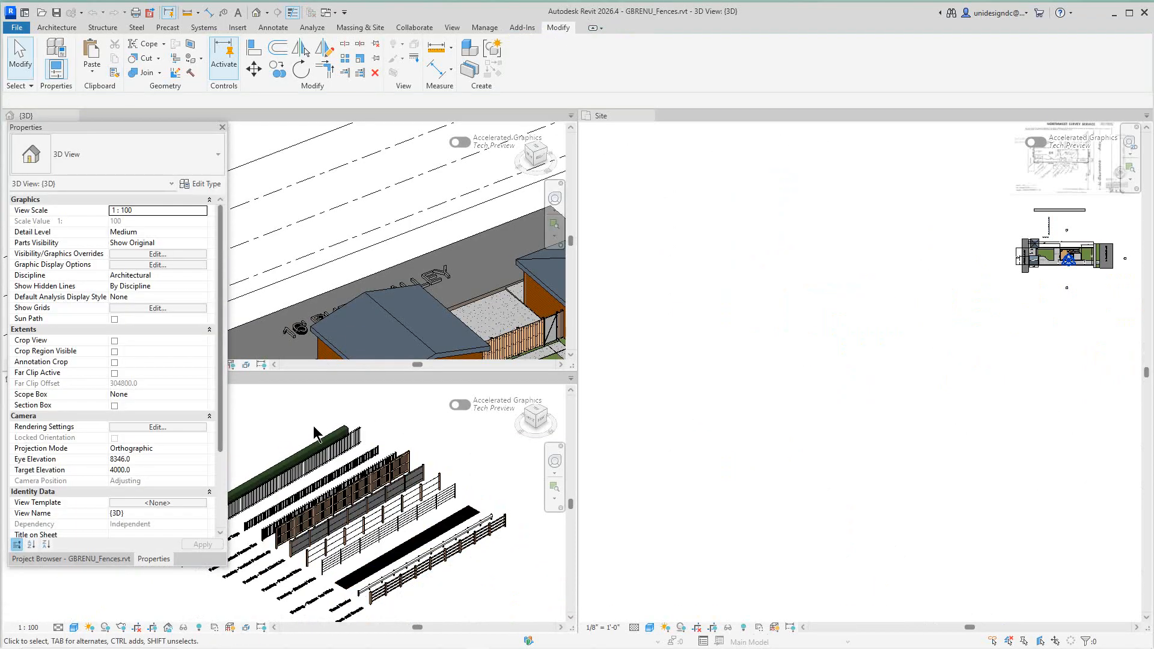
Step: Select the Hedge 750mm High railing at the end of the sample row and copy it to the clipboard
scroll(313, 431, "up", 3)
left_click(349, 431)
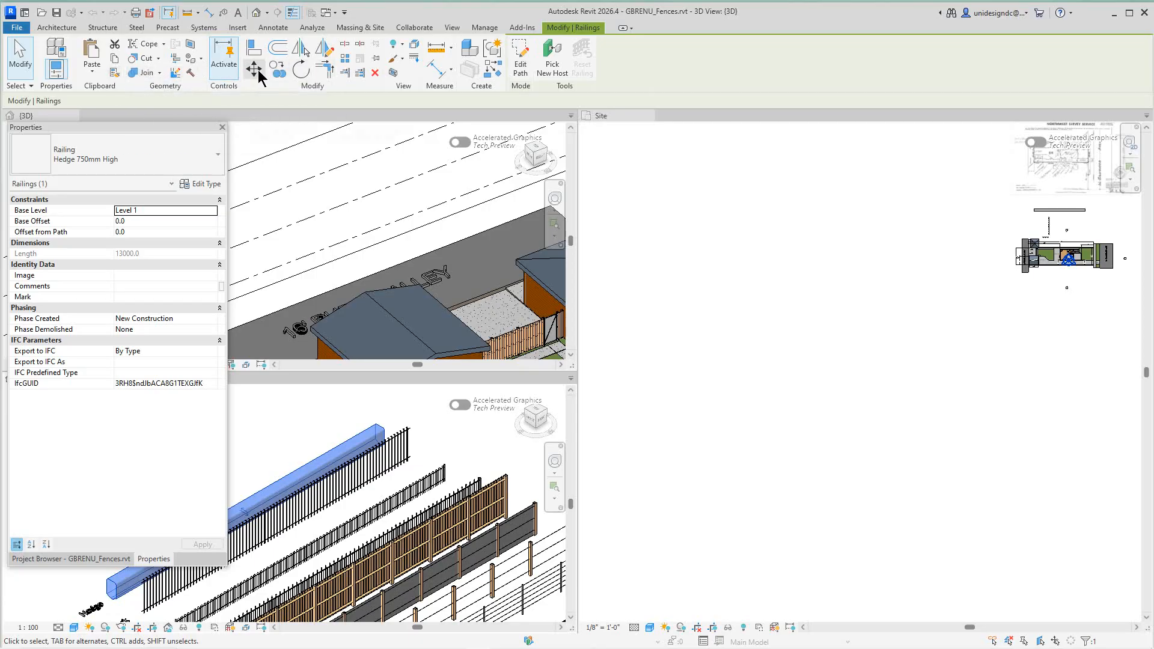
scroll(393, 196, "down", 2)
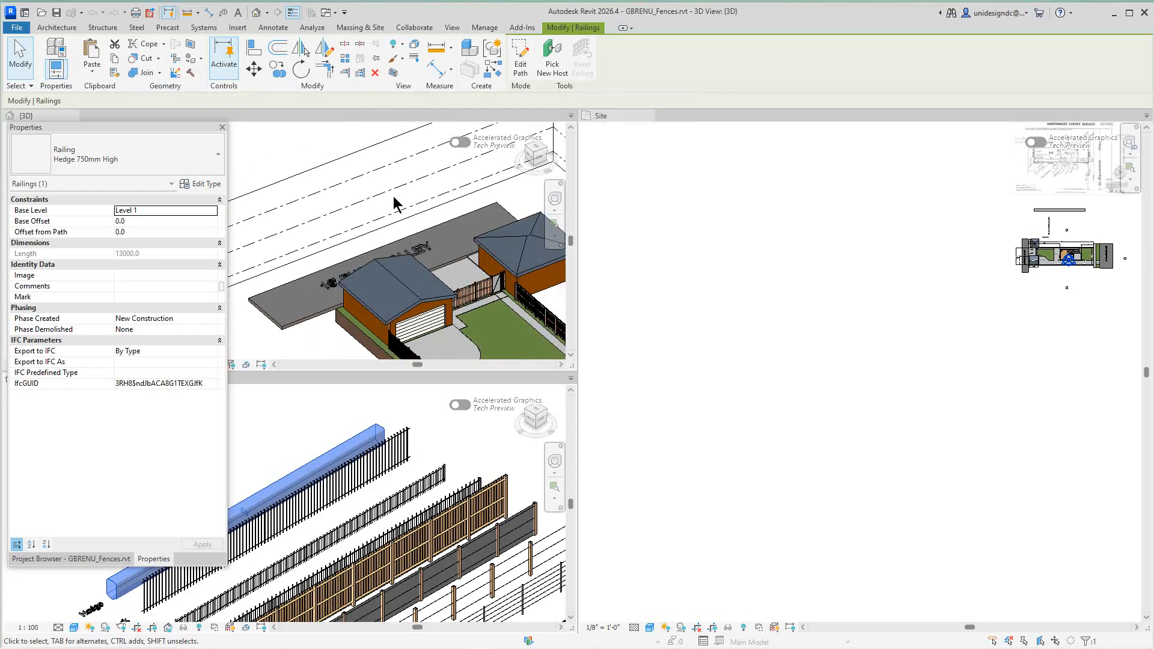
left_click(393, 197)
scroll(419, 426, "down", 3)
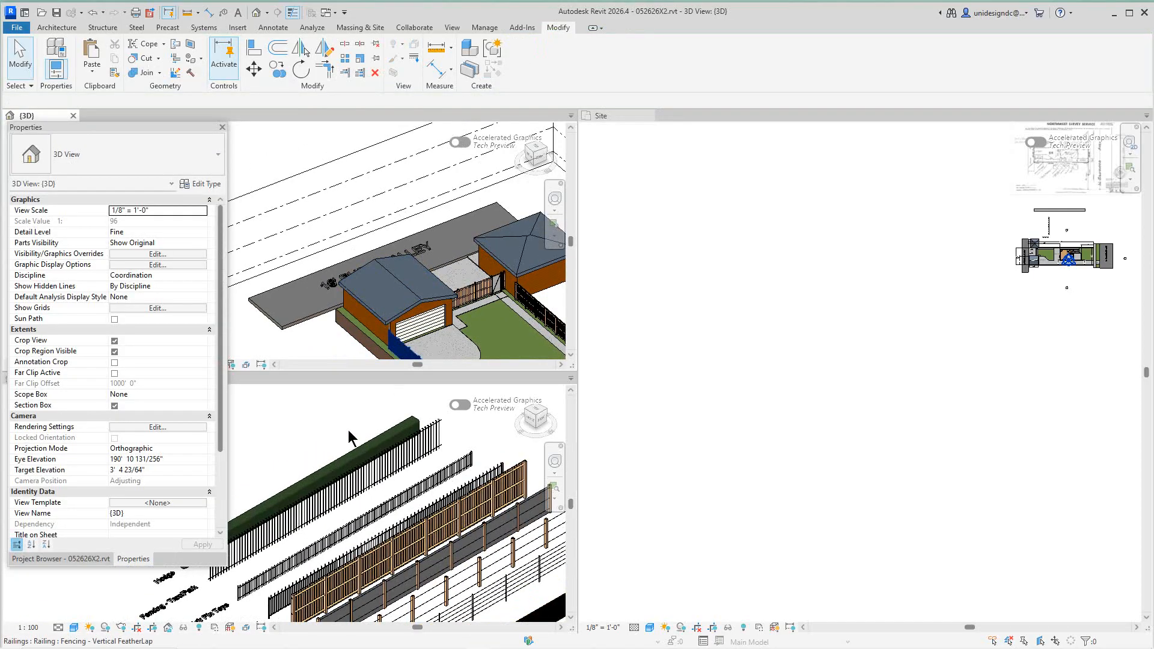
left_click(352, 442)
left_click(357, 454)
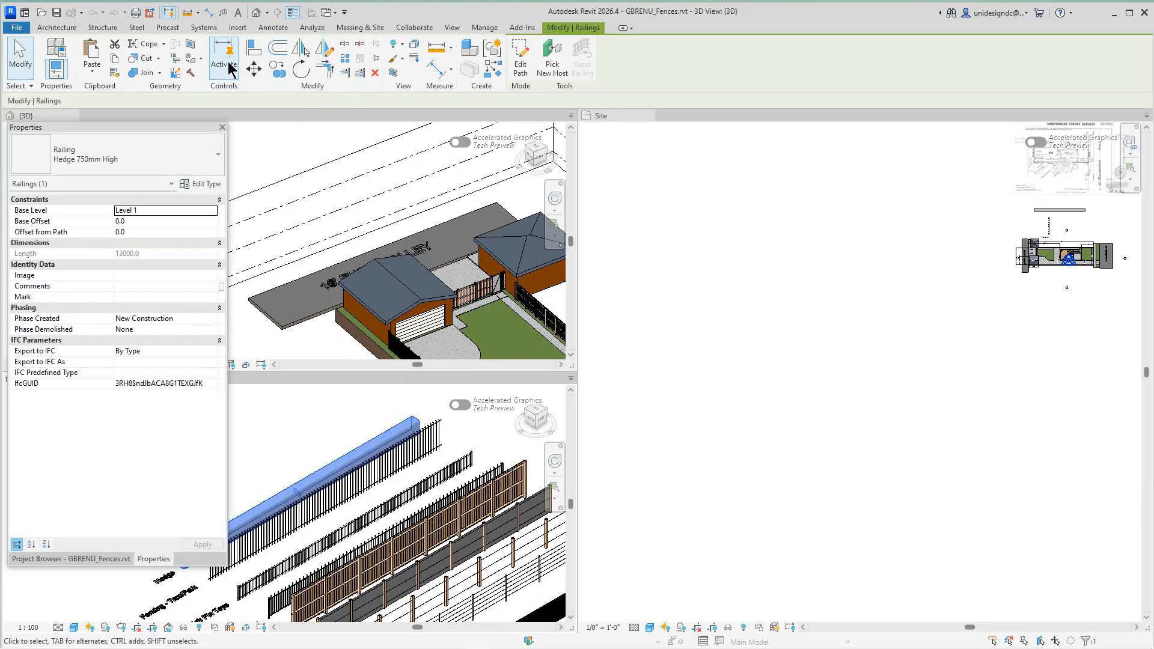
left_click(116, 58)
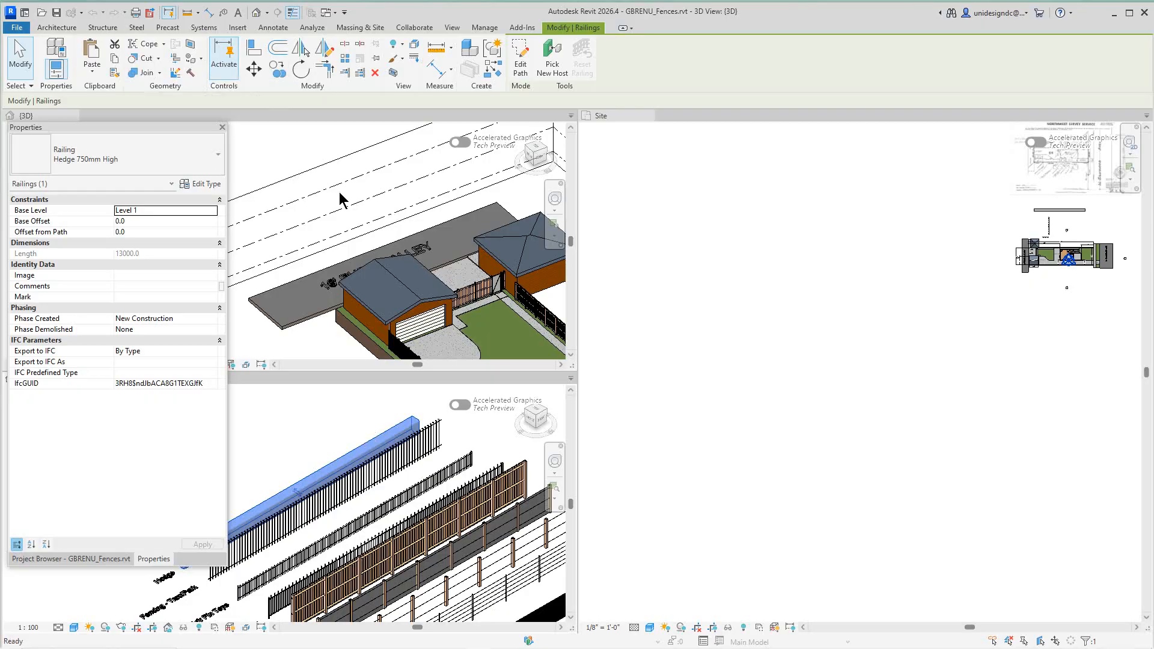
Step: Try to paste the copied hedge into the 052626X2 3D view near the garages
scroll(340, 200, "down", 6)
left_click(340, 200)
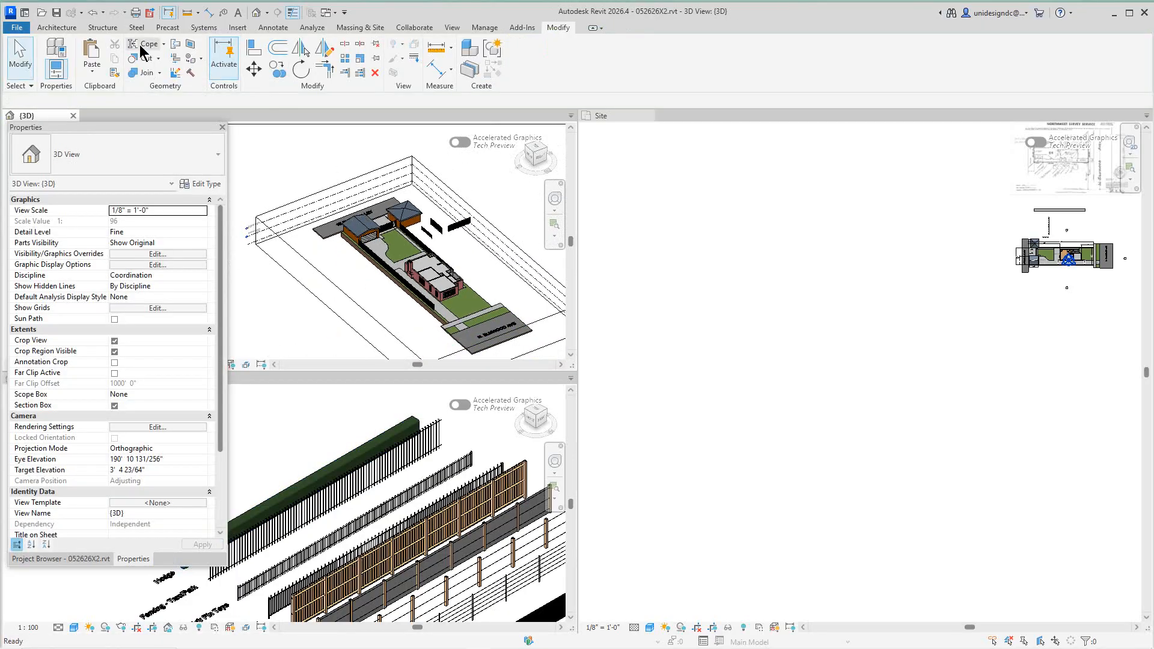
scroll(305, 183, "up", 1)
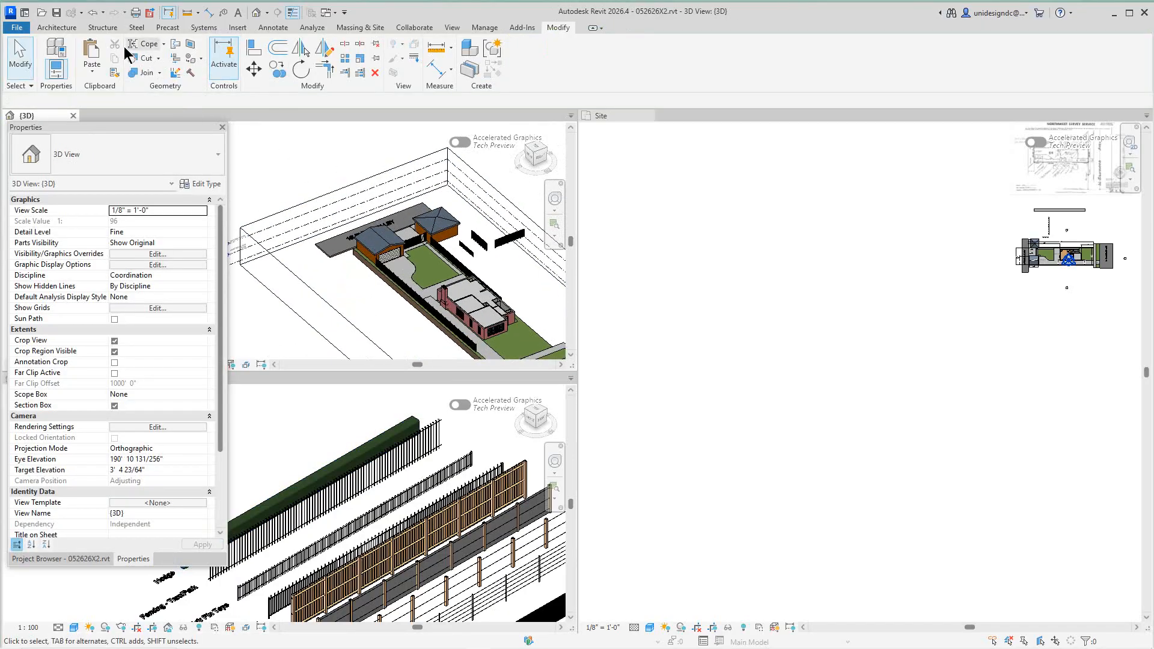
left_click(91, 67)
left_click(126, 93)
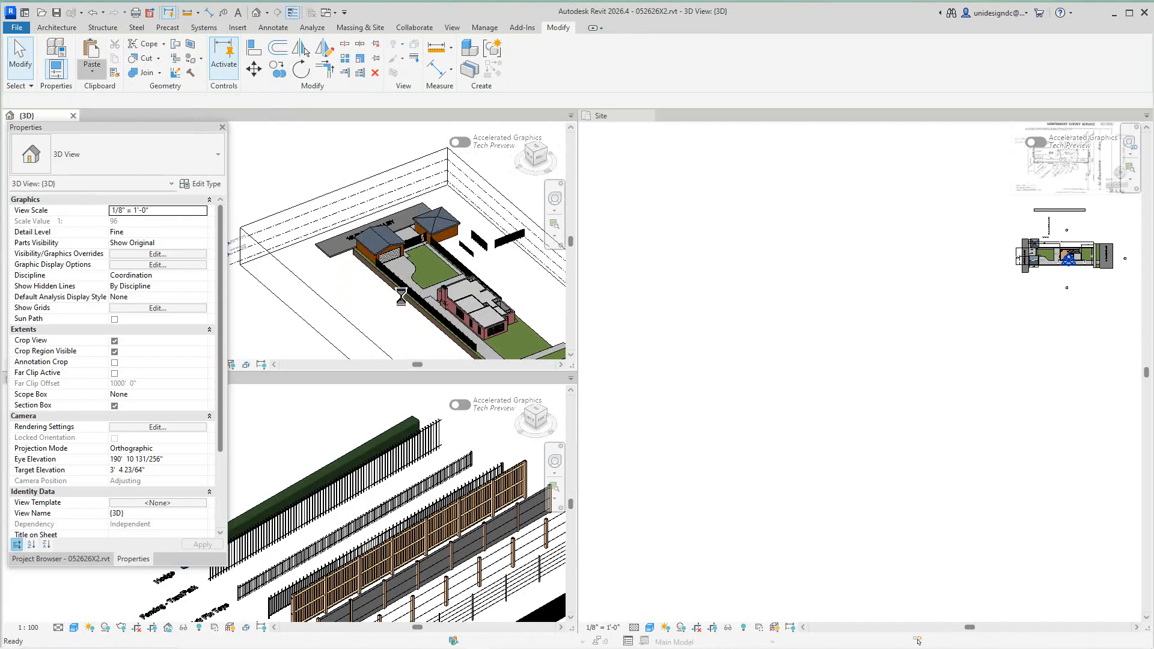
scroll(366, 273, "up", 1)
scroll(367, 273, "up", 1)
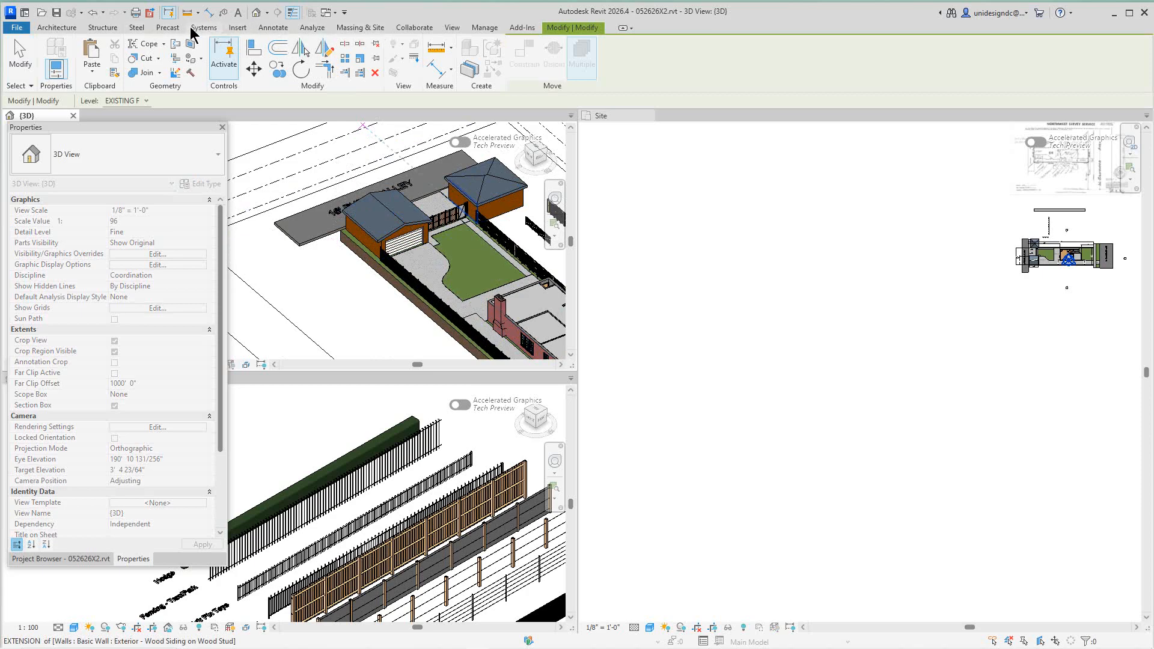
Step: Sketch a straight railing path about 105' 2" long just outside the driveway-side boundary fence, running from beside the garage past the house
left_click(60, 28)
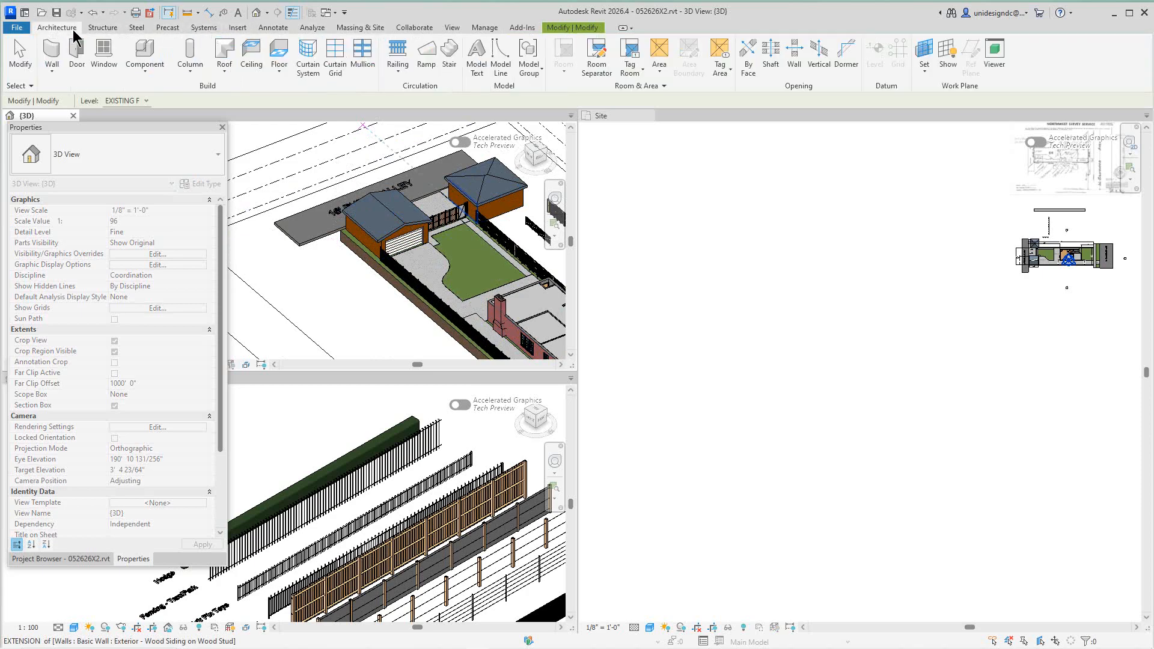
left_click(398, 51)
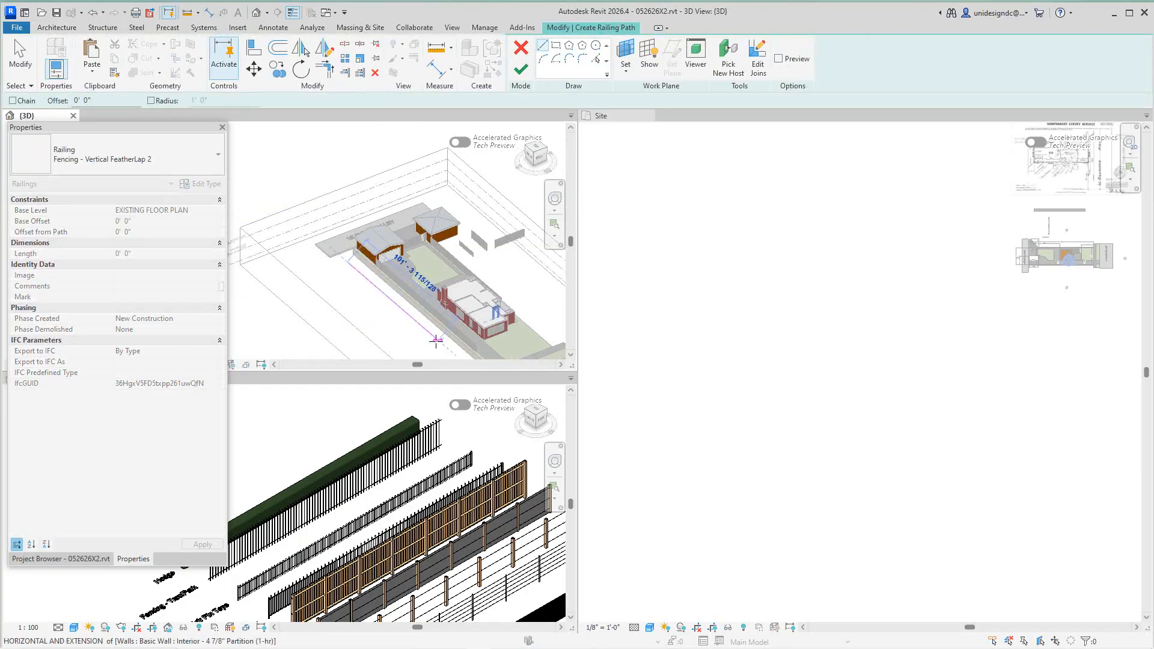
right_click(436, 340)
left_click(469, 351)
scroll(354, 261, "up", 2)
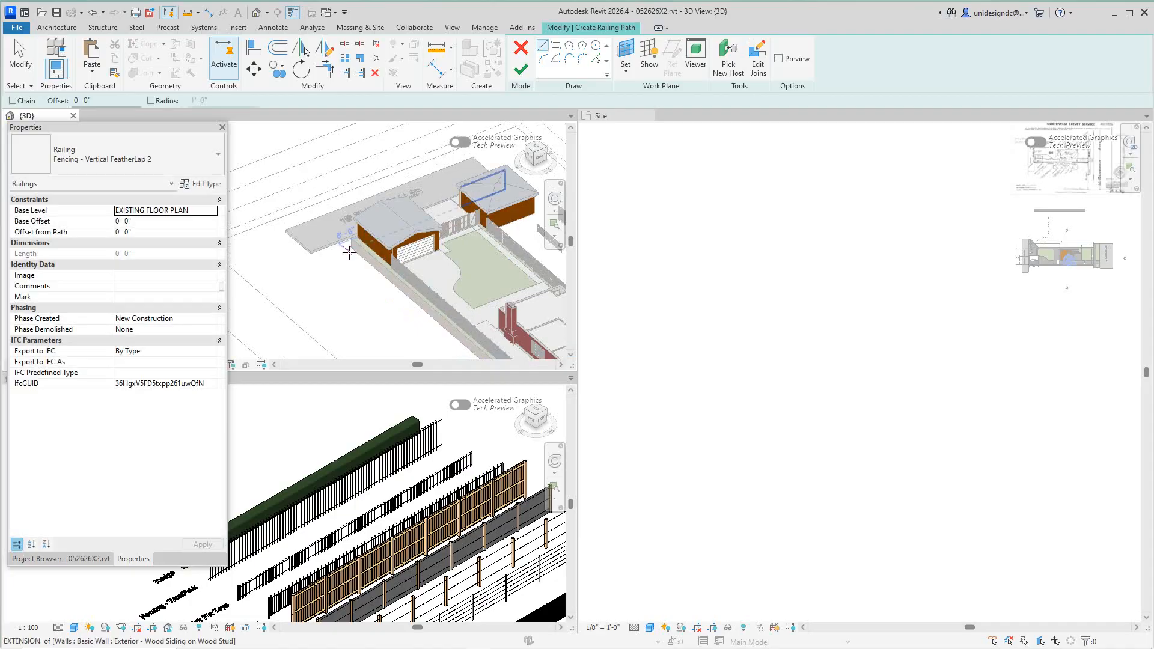
left_click(351, 248)
scroll(355, 267, "down", 3)
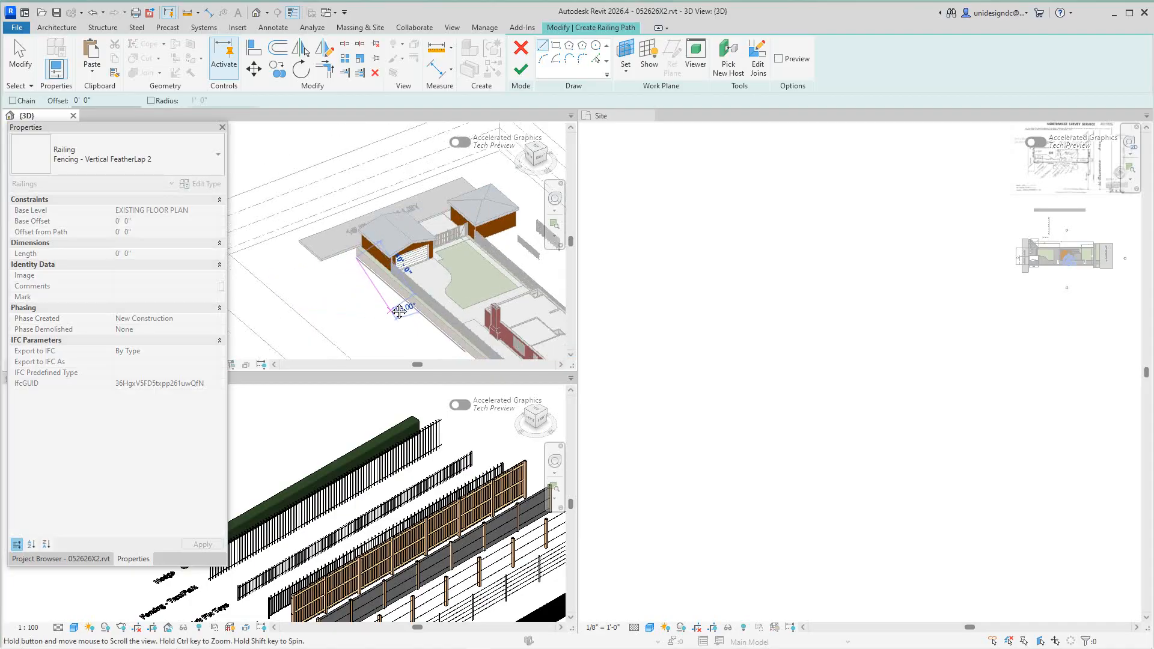
scroll(398, 297, "up", 3)
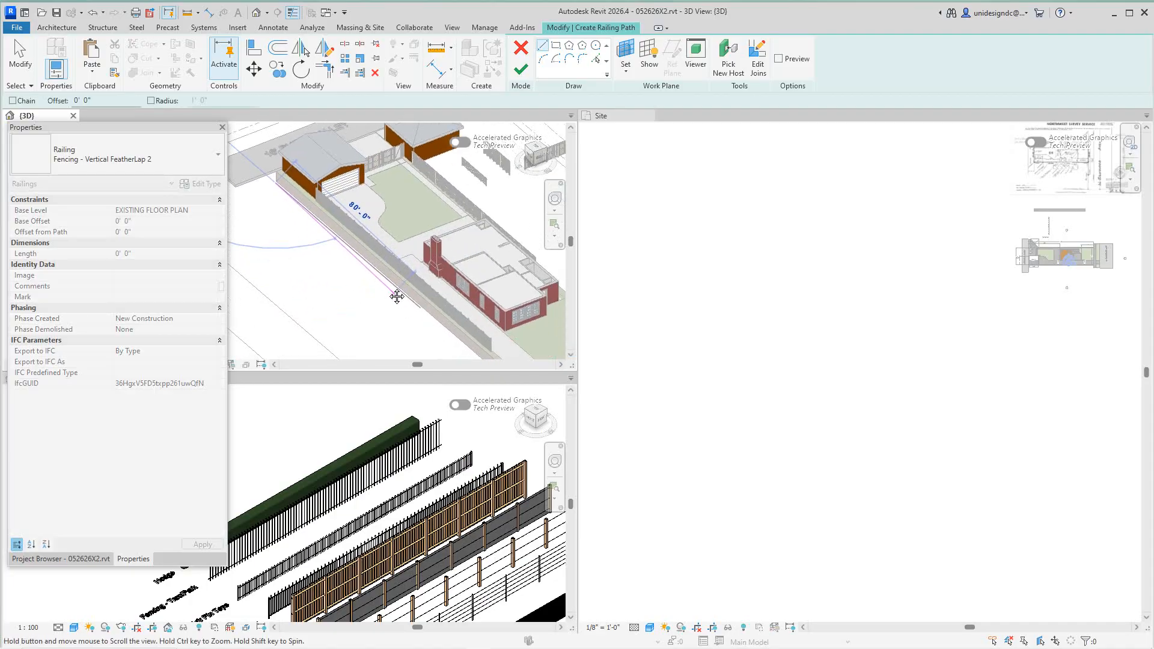
left_click(438, 329)
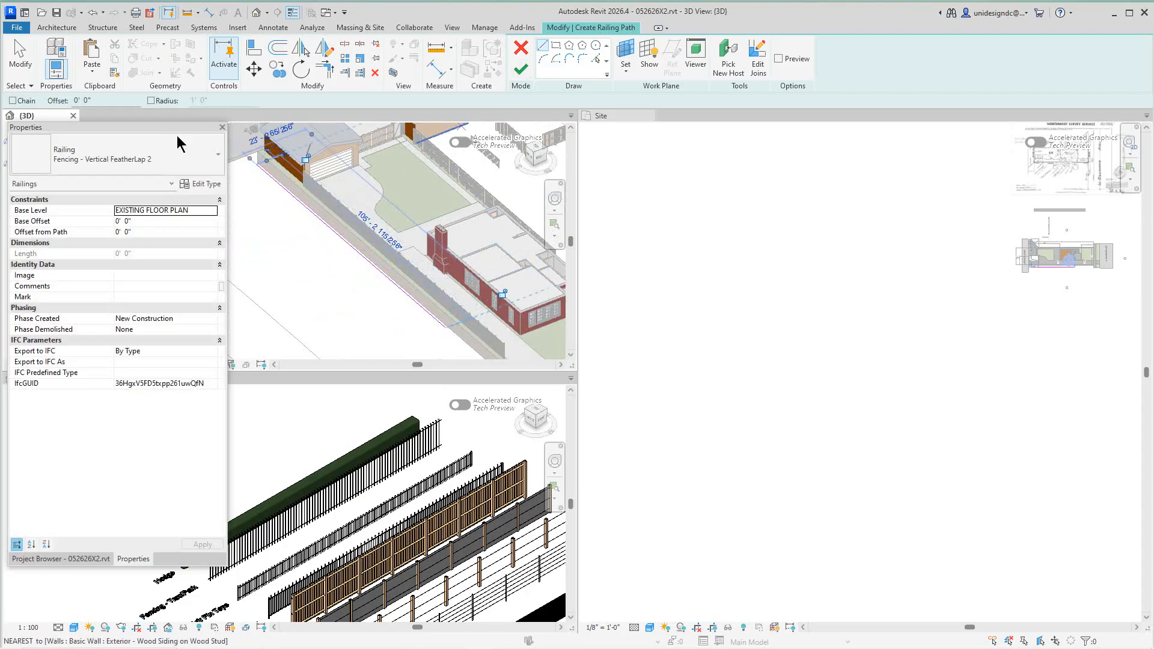
Step: Review the available railing types, keep Fencing - Vertical FeatherLap 2, and finish the new railing
left_click(218, 158)
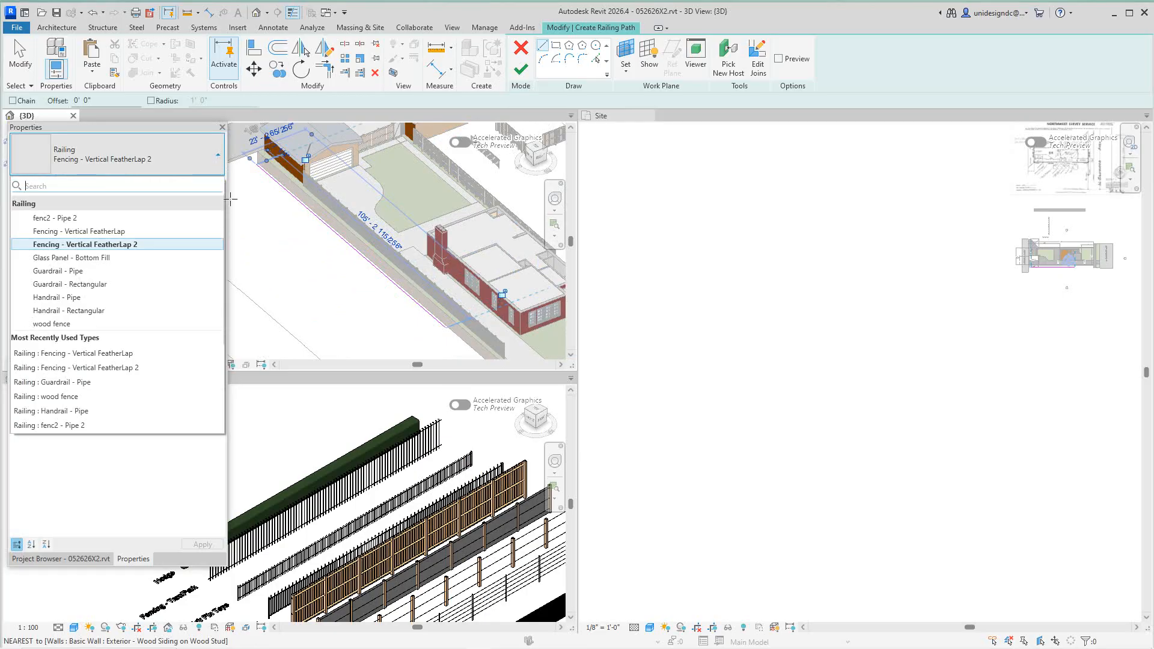
middle_click_drag(350, 288, 330, 279)
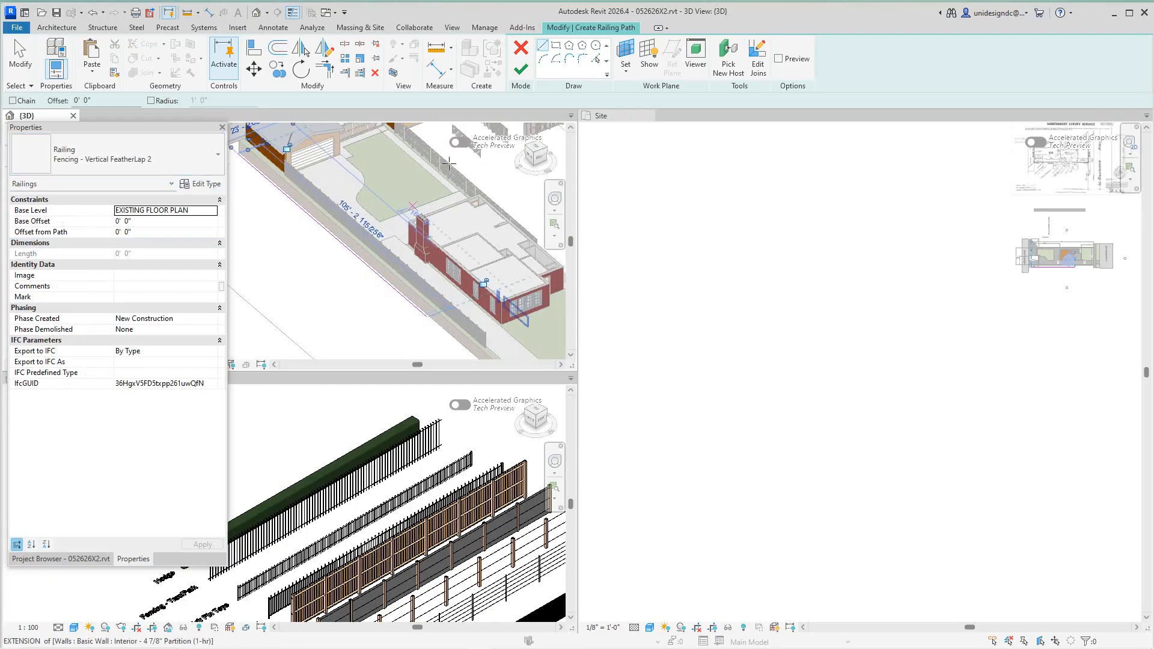
left_click(520, 71)
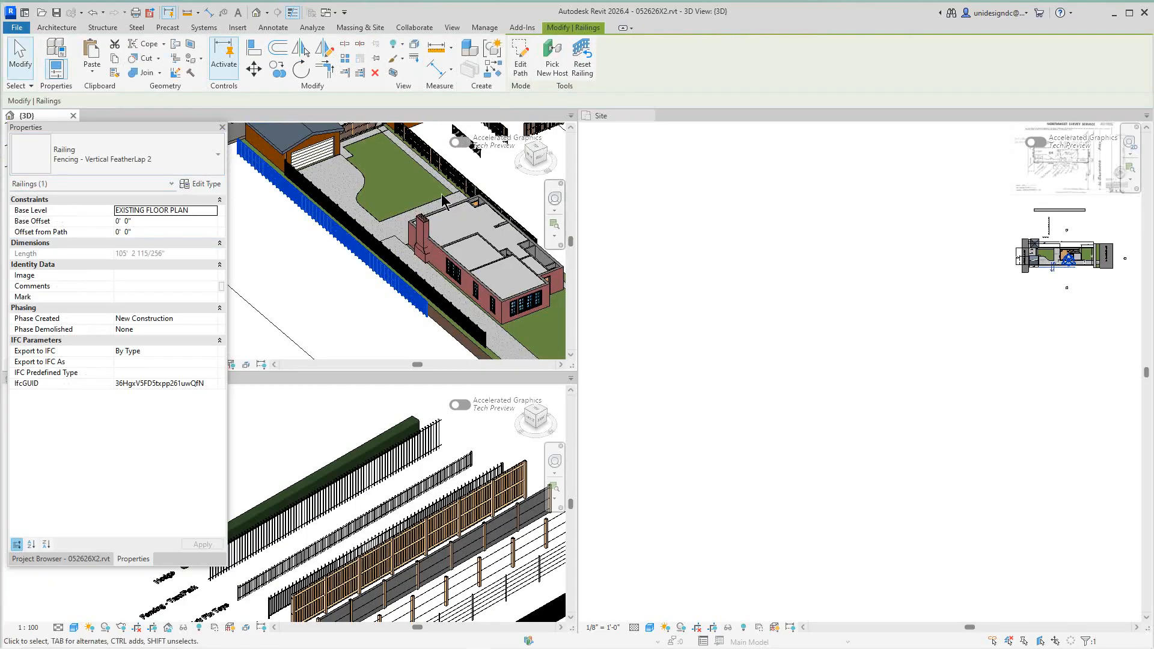
Step: Examine the finished Vertical FeatherLap 2 fence along the driveway boundary up close
left_click(344, 306)
scroll(400, 308, "up", 4)
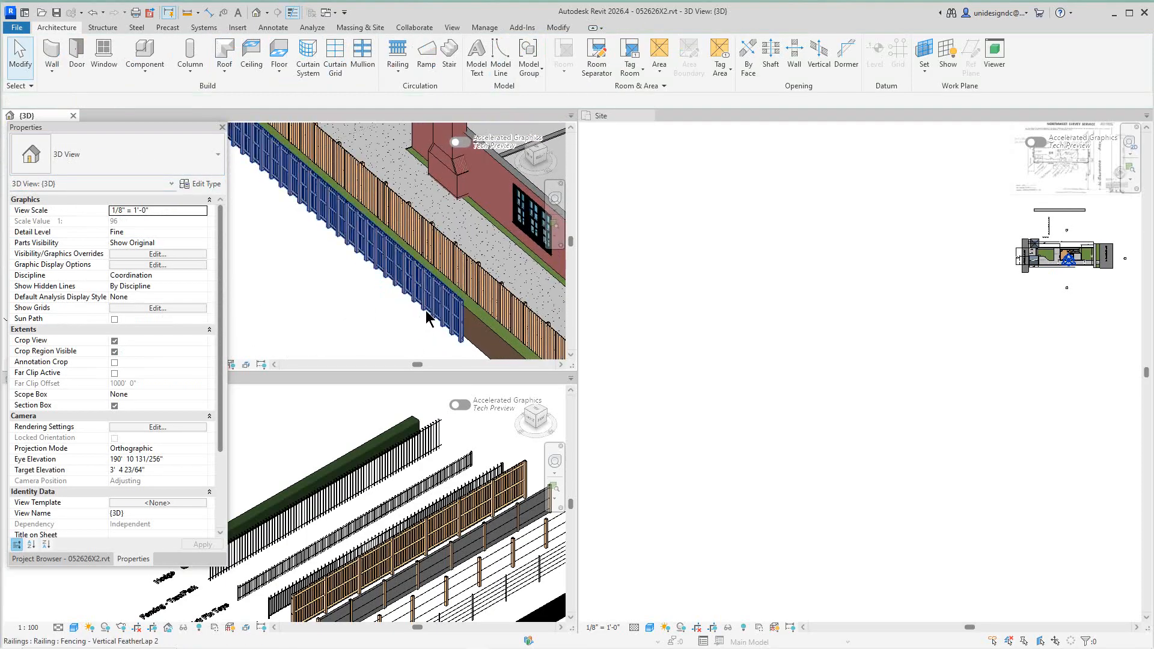
scroll(409, 320, "down", 6)
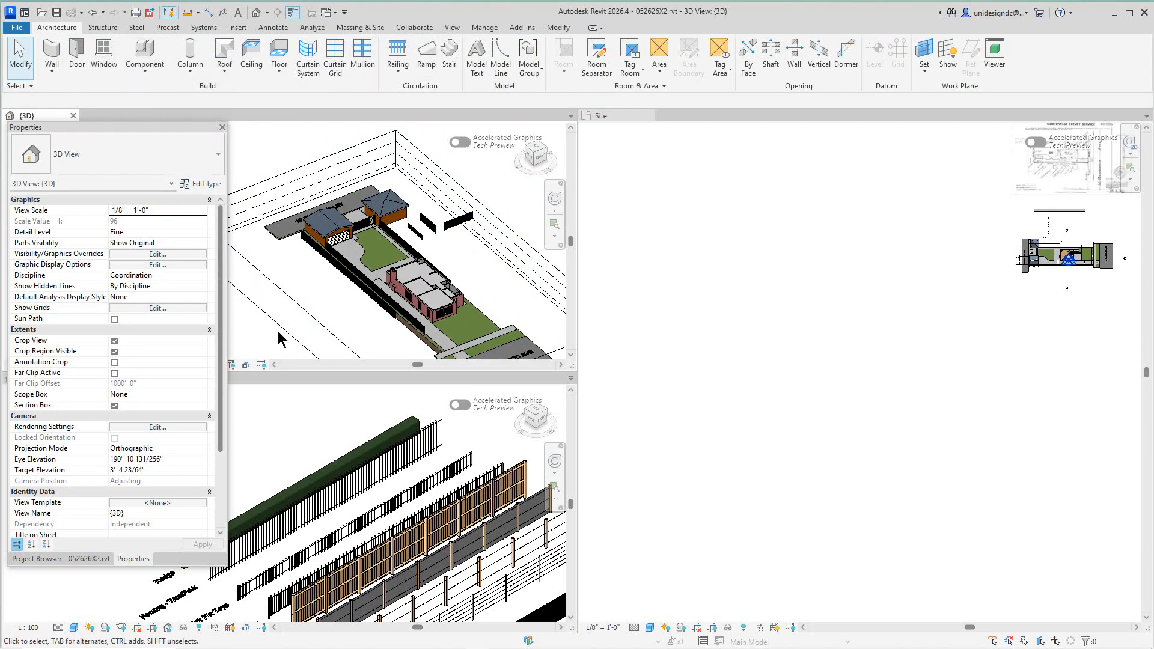
Step: Select the Hedge 750mm High railing in the fence samples 3D view again as the copy source
left_click(332, 461)
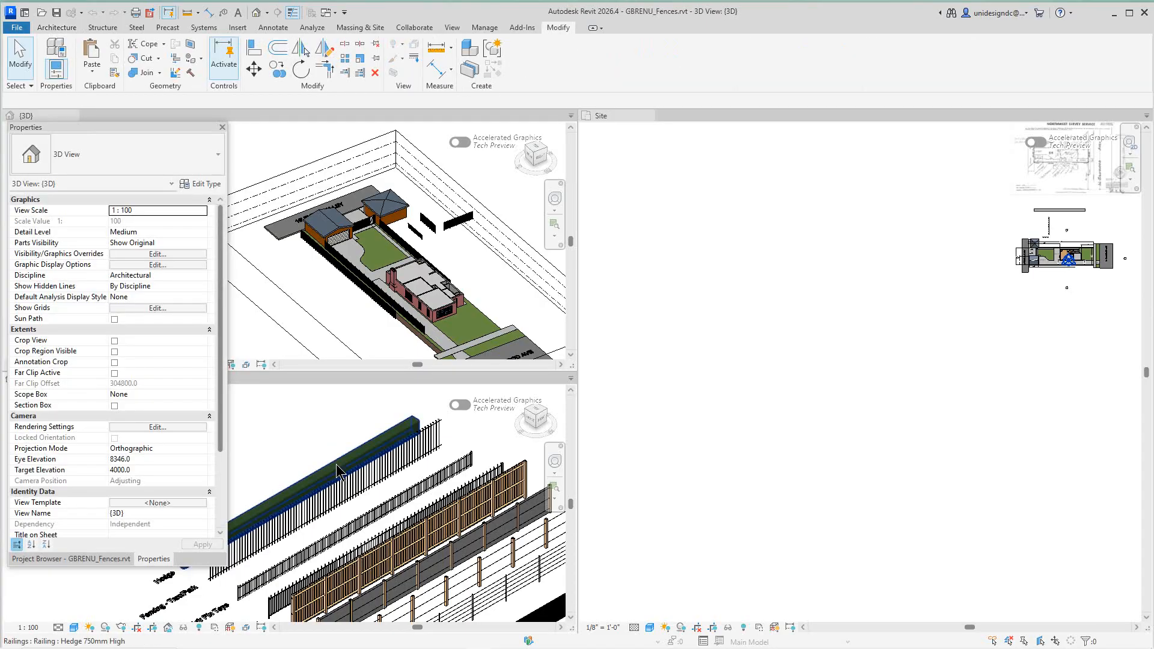
left_click(336, 472)
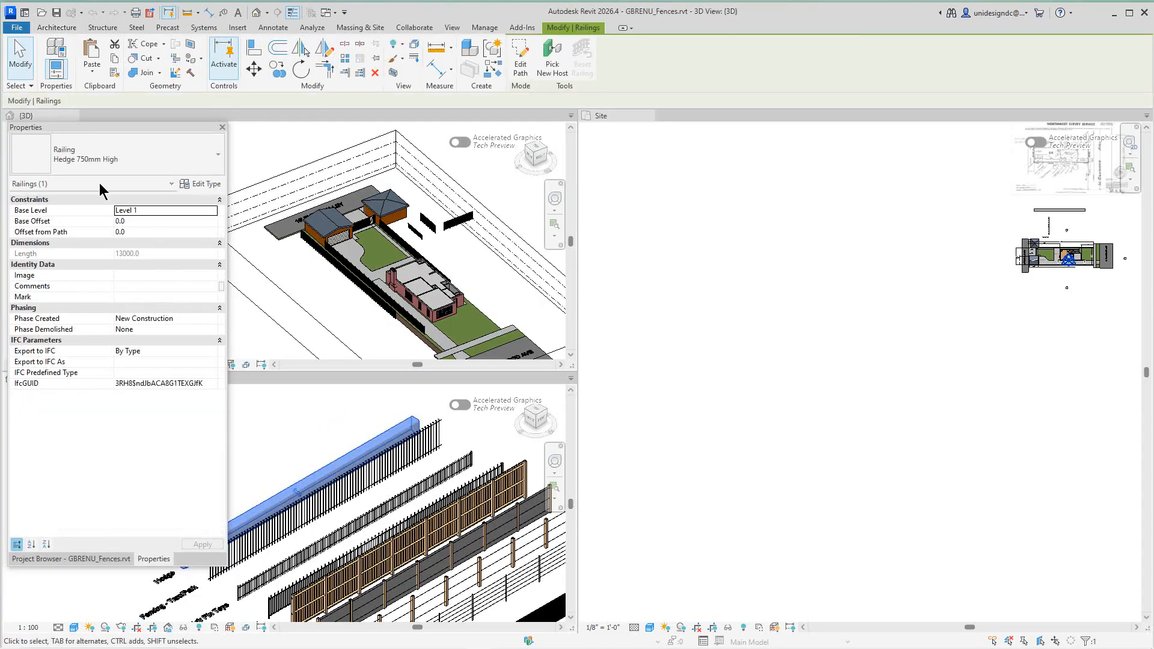
left_click(369, 419)
left_click(372, 444)
scroll(355, 316, "down", 2)
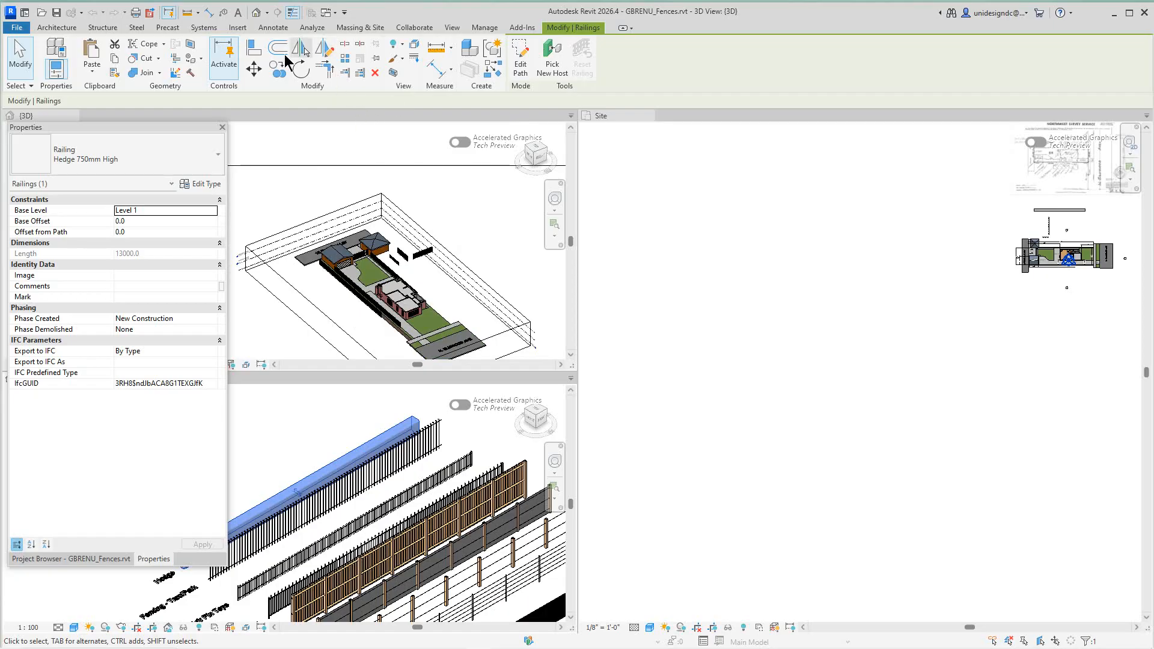
Step: Paste the copied hedge aligned to Level 1 in the fence samples project
left_click(93, 73)
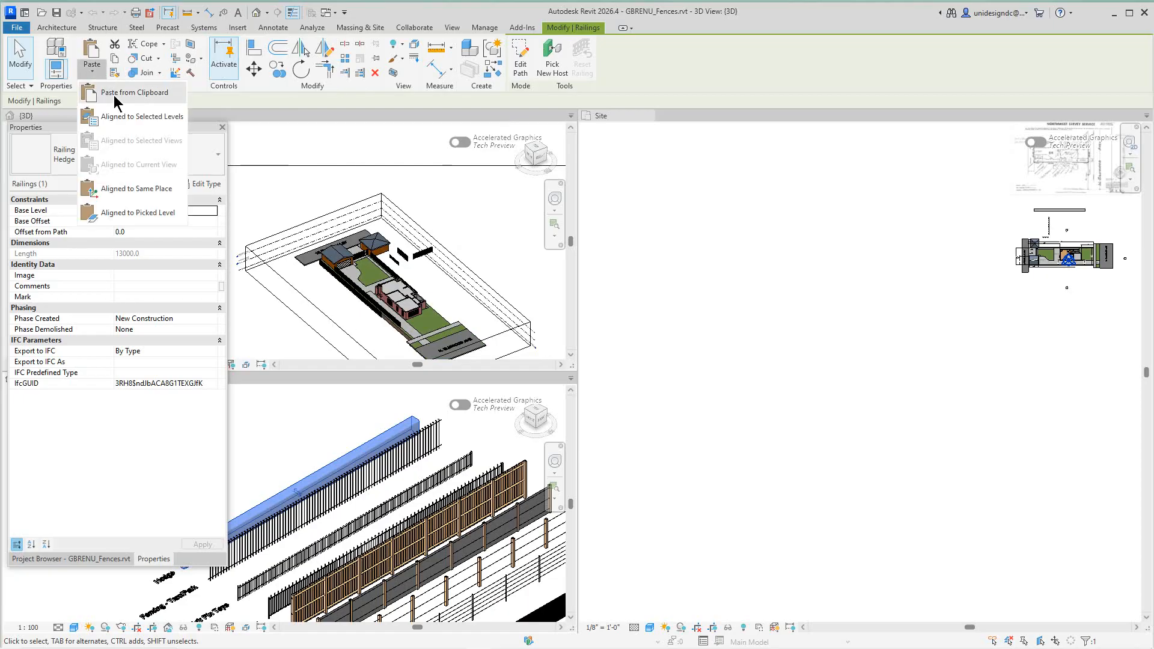
left_click(123, 93)
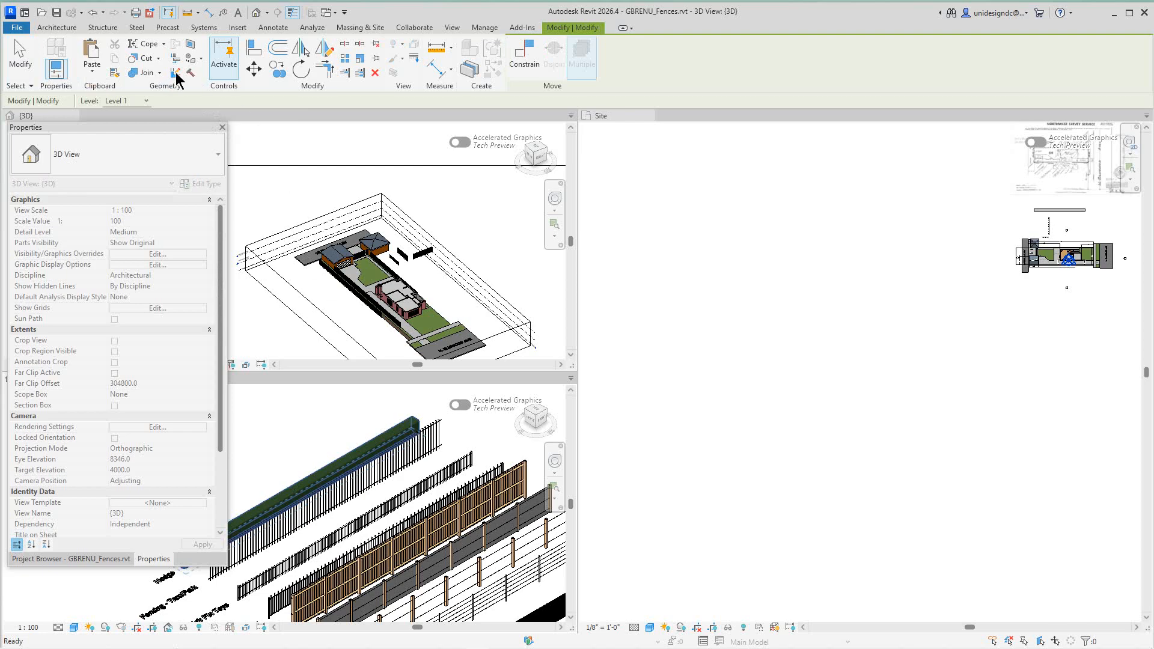
left_click(93, 71)
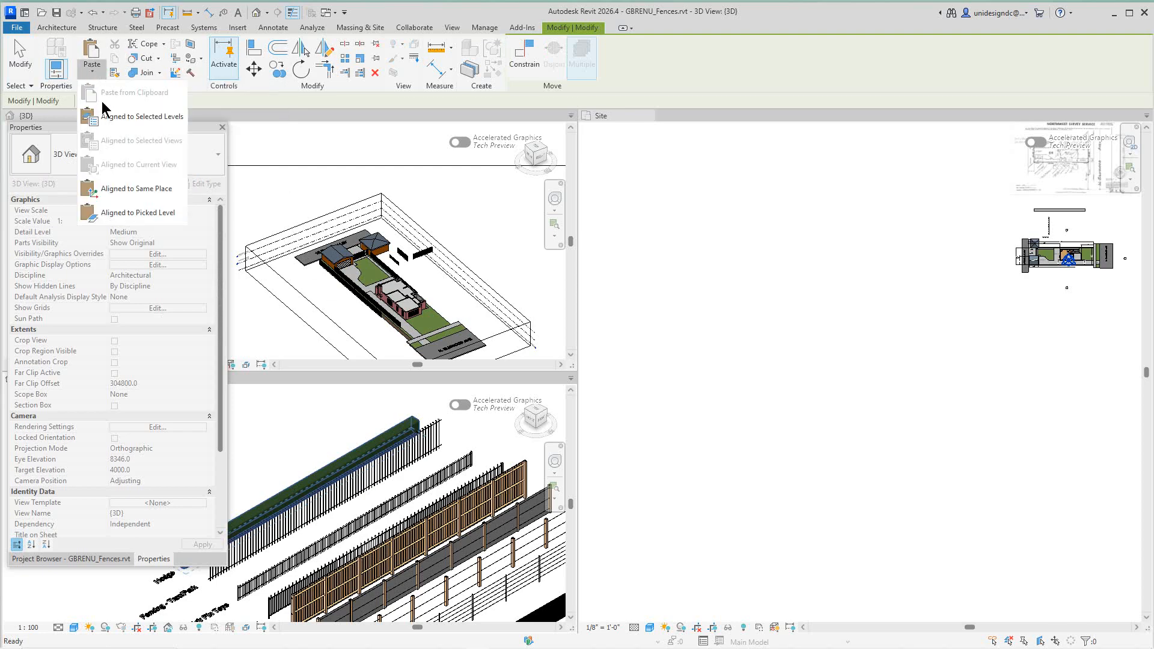
left_click(122, 117)
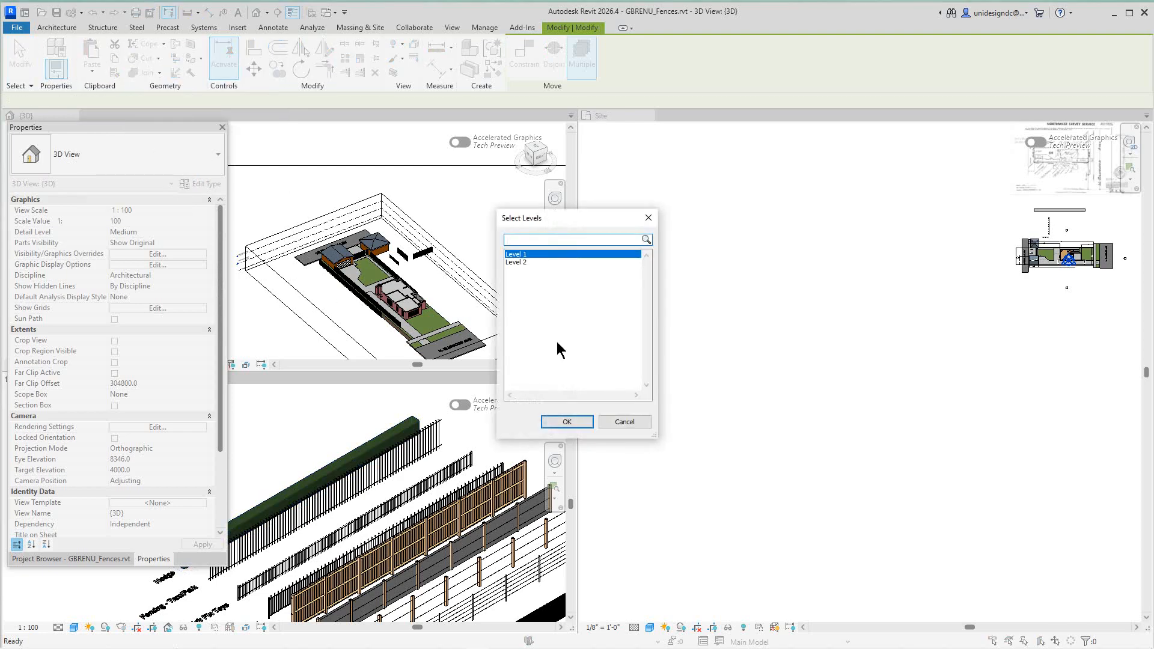
left_click(572, 424)
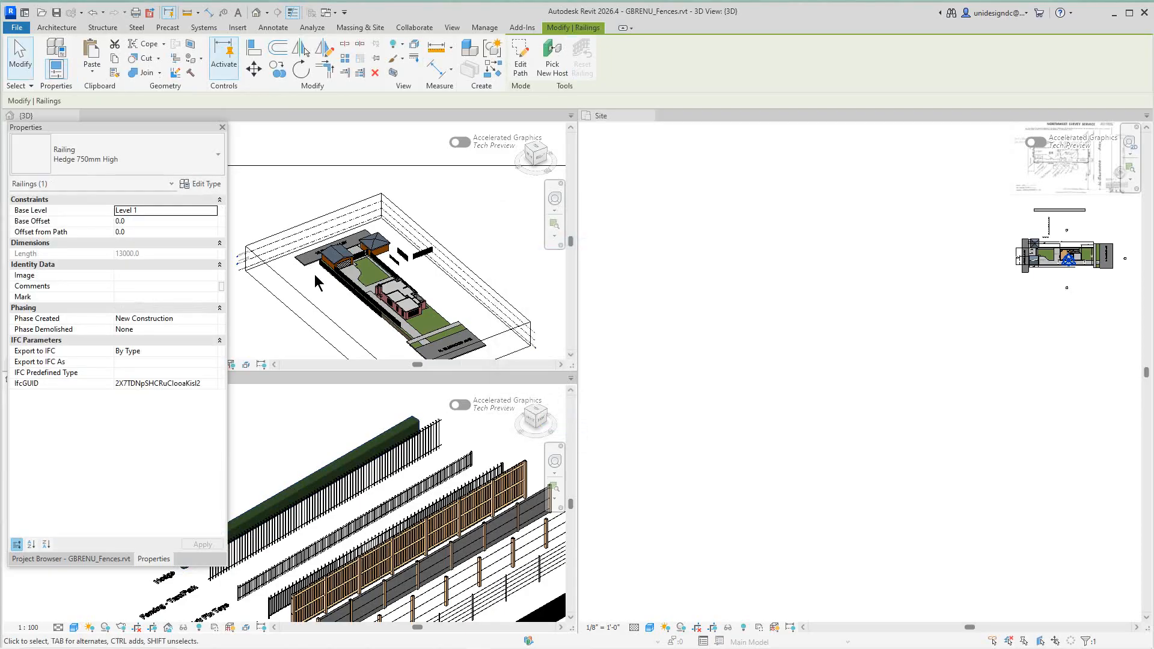
Step: Paste the hedge from the clipboard into the 052626X2 3D view, beside the garage near the new boundary fence
left_click(310, 286)
scroll(312, 289, "up", 2)
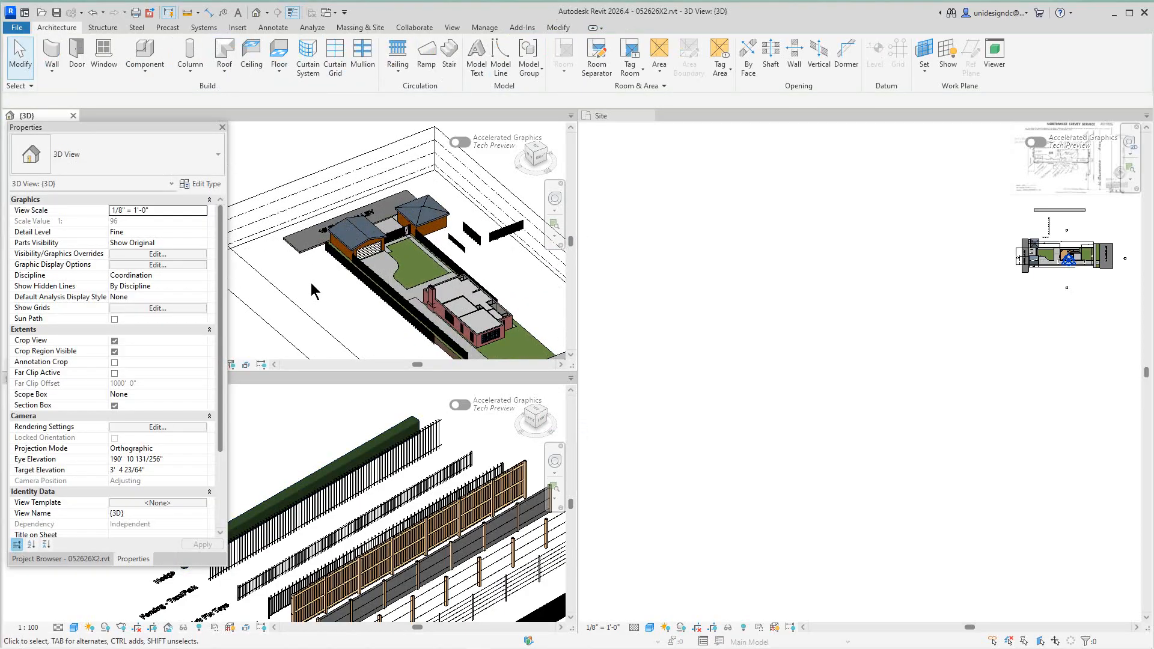
scroll(313, 287, "down", 1)
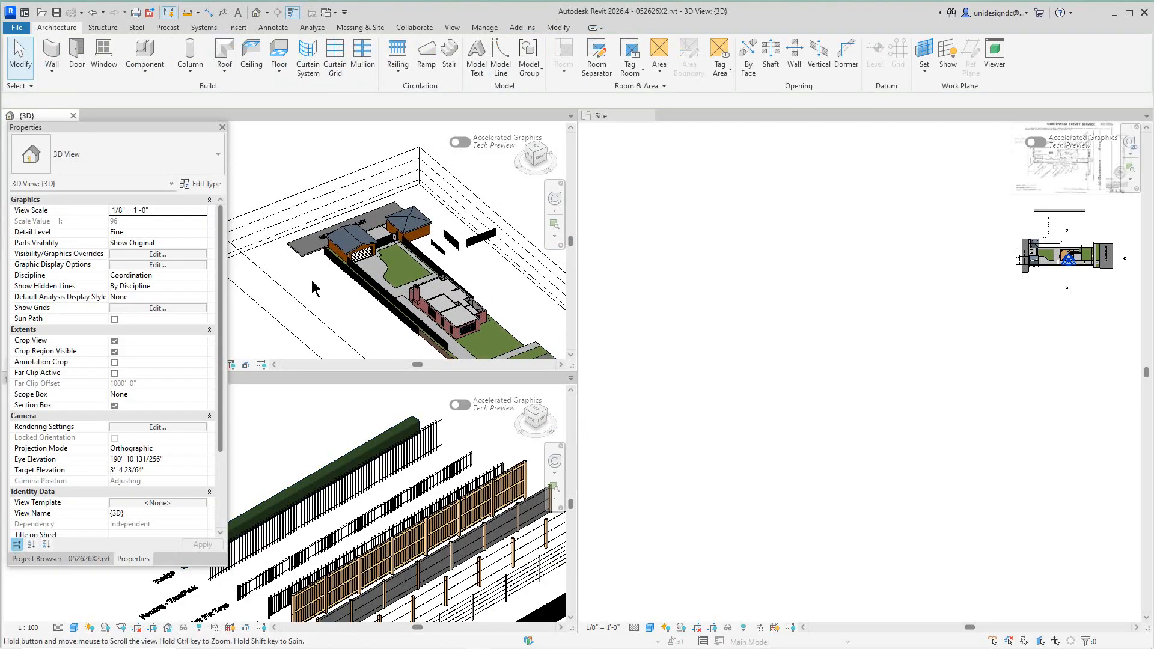
left_click(218, 155)
left_click(217, 151)
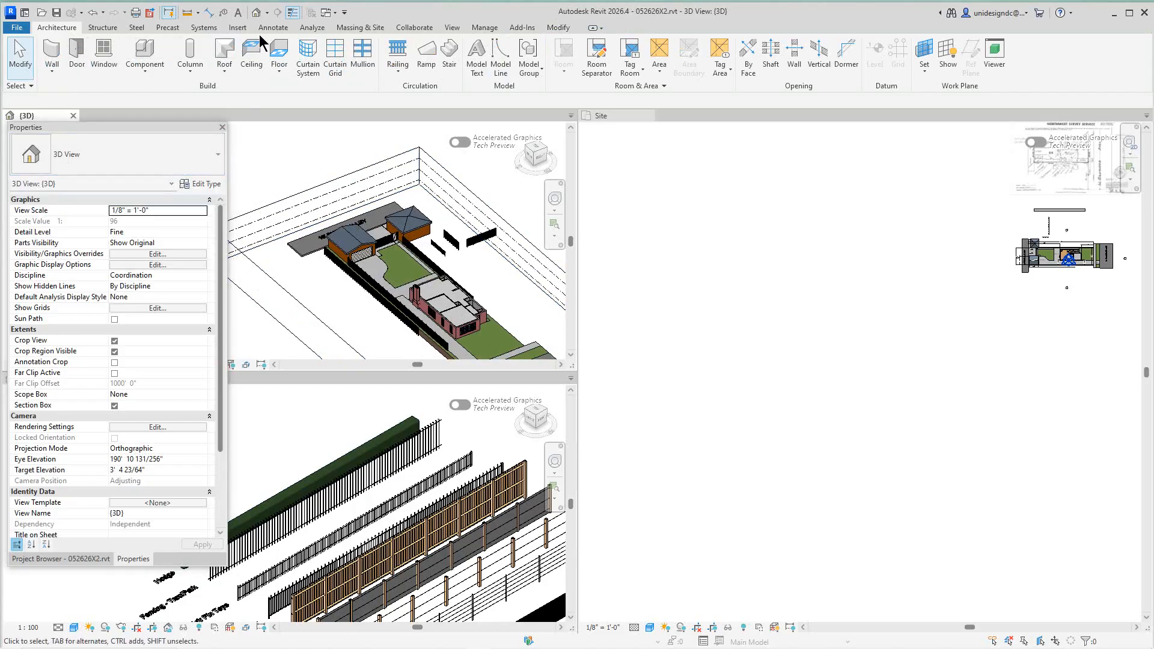
left_click(558, 28)
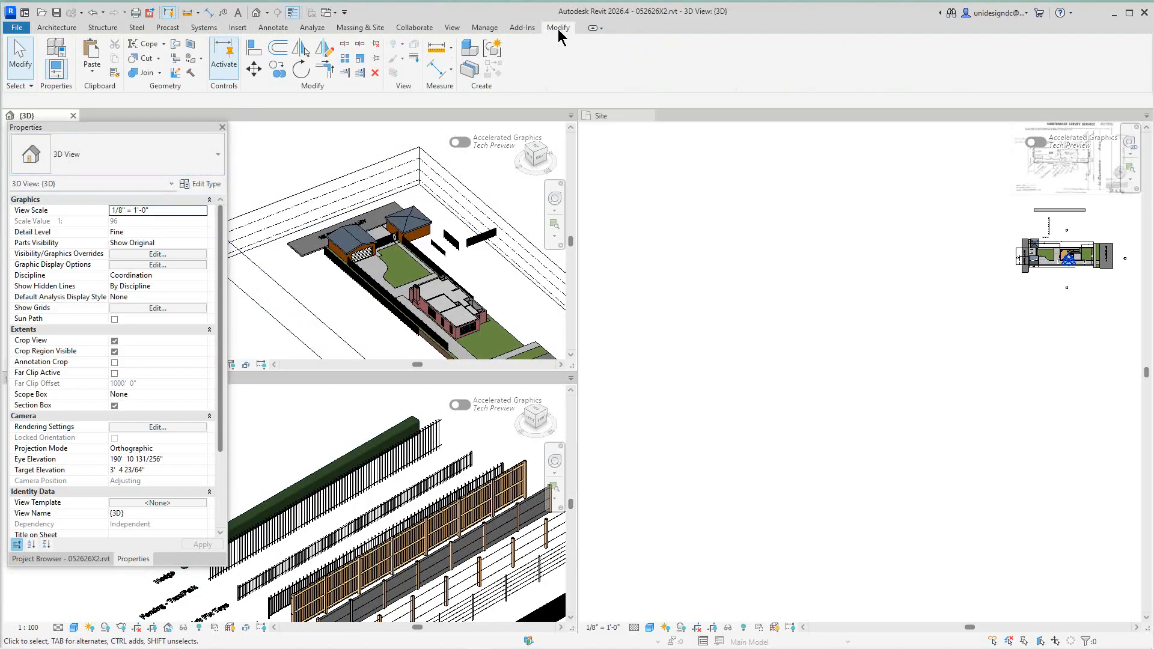
left_click(66, 30)
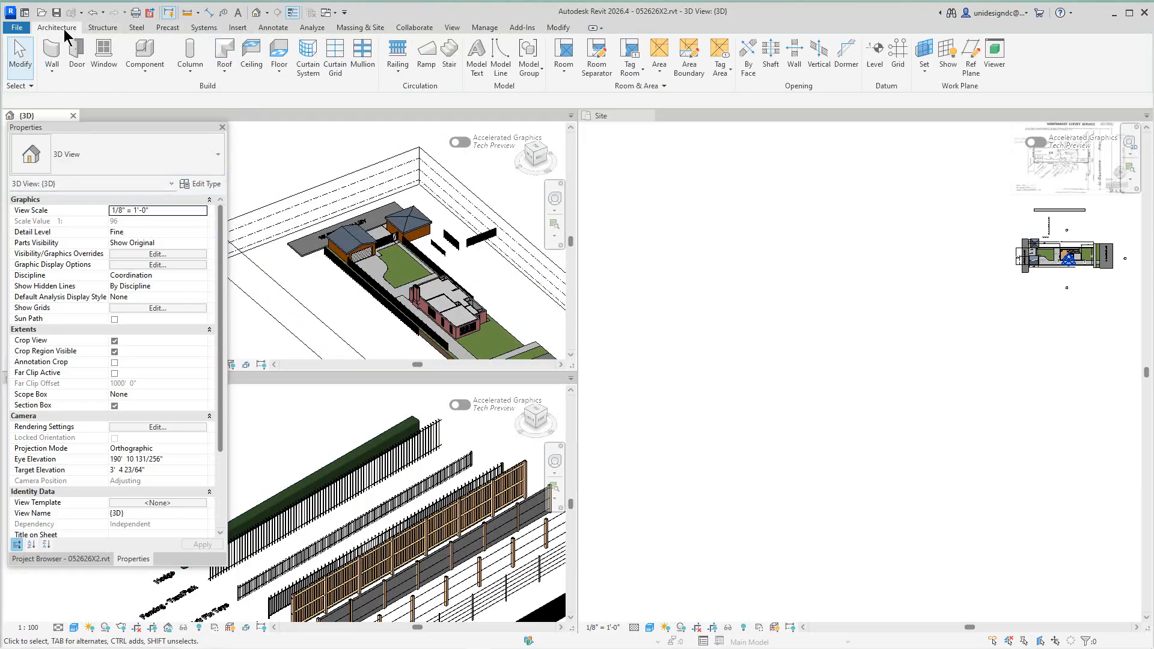
left_click(559, 30)
left_click(92, 68)
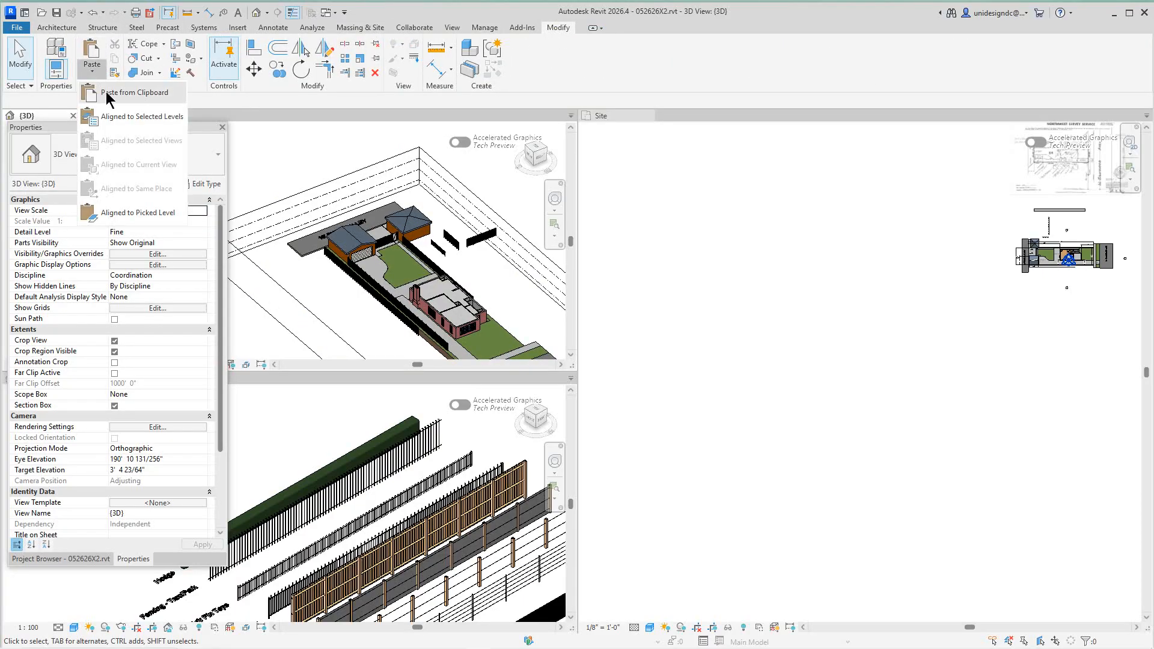
left_click(108, 93)
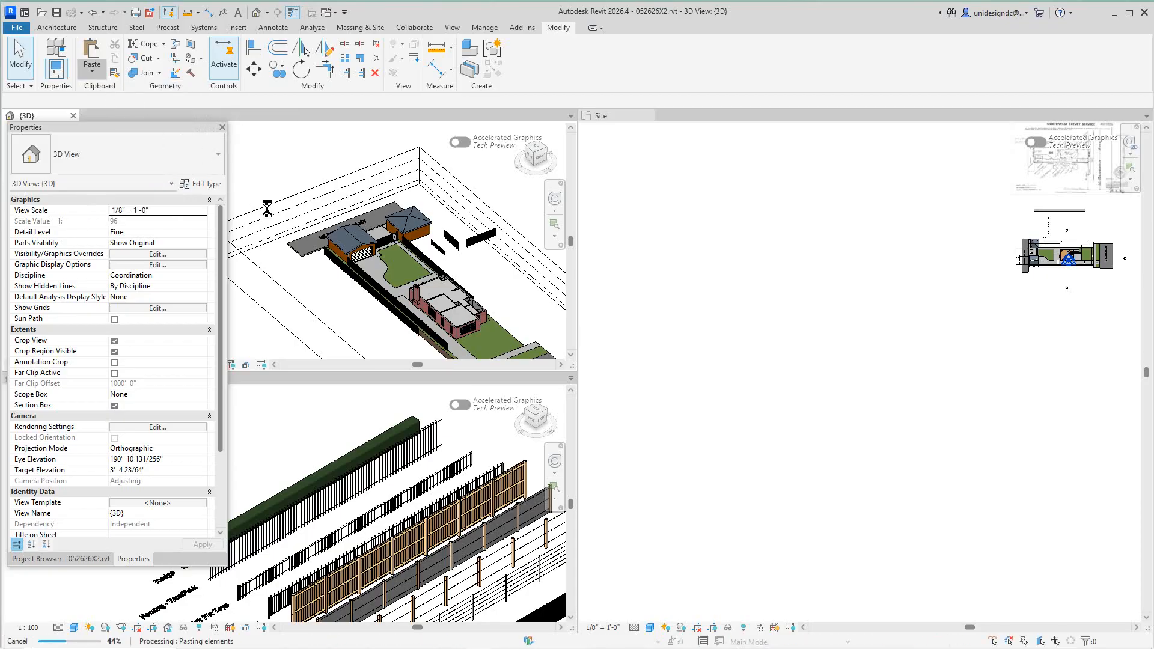
left_click(297, 275)
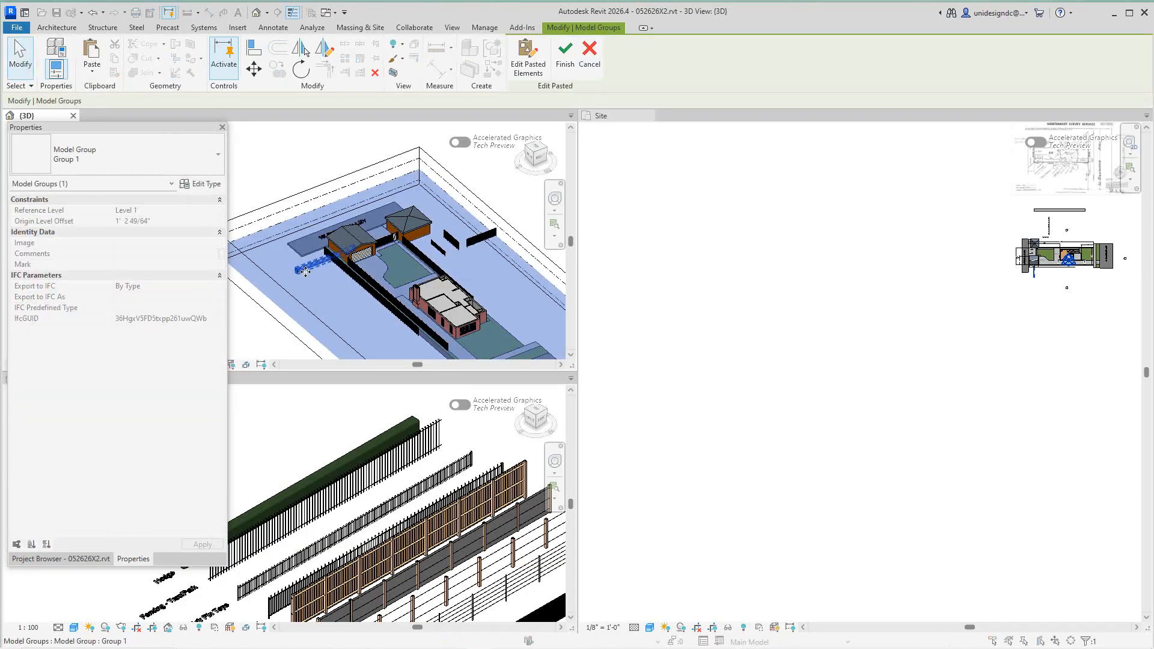
scroll(311, 283, "up", 4)
left_click(315, 294)
scroll(317, 274, "down", 3)
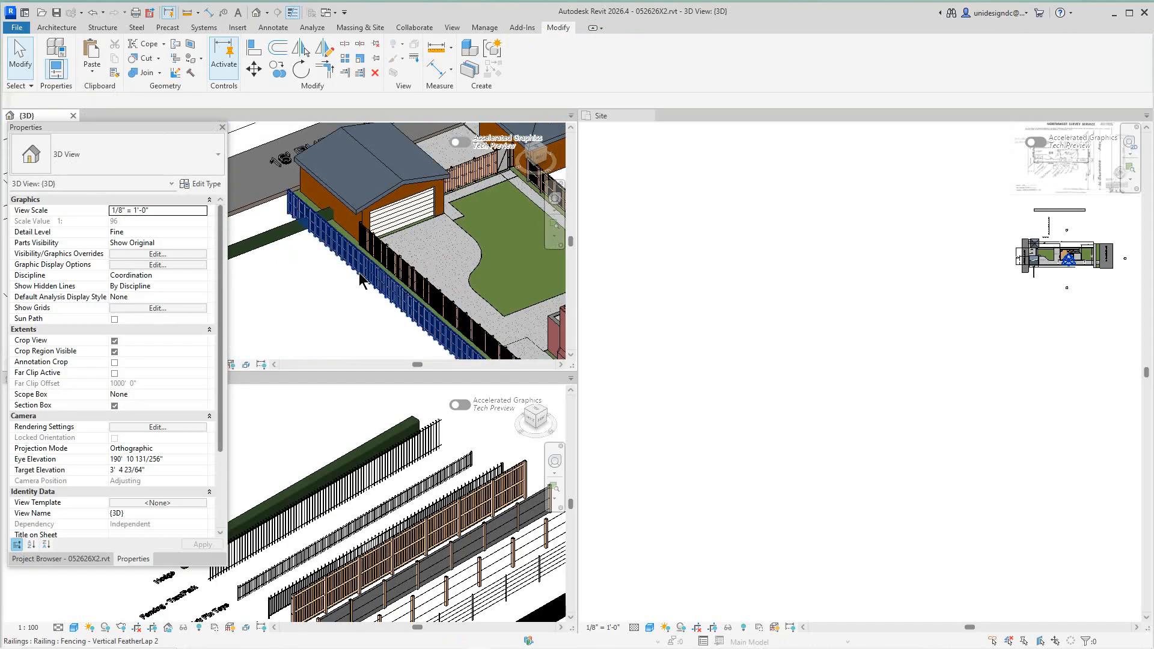
Step: Change the new driveway-side boundary fence to the Hedge 750mm High railing type
left_click(345, 274)
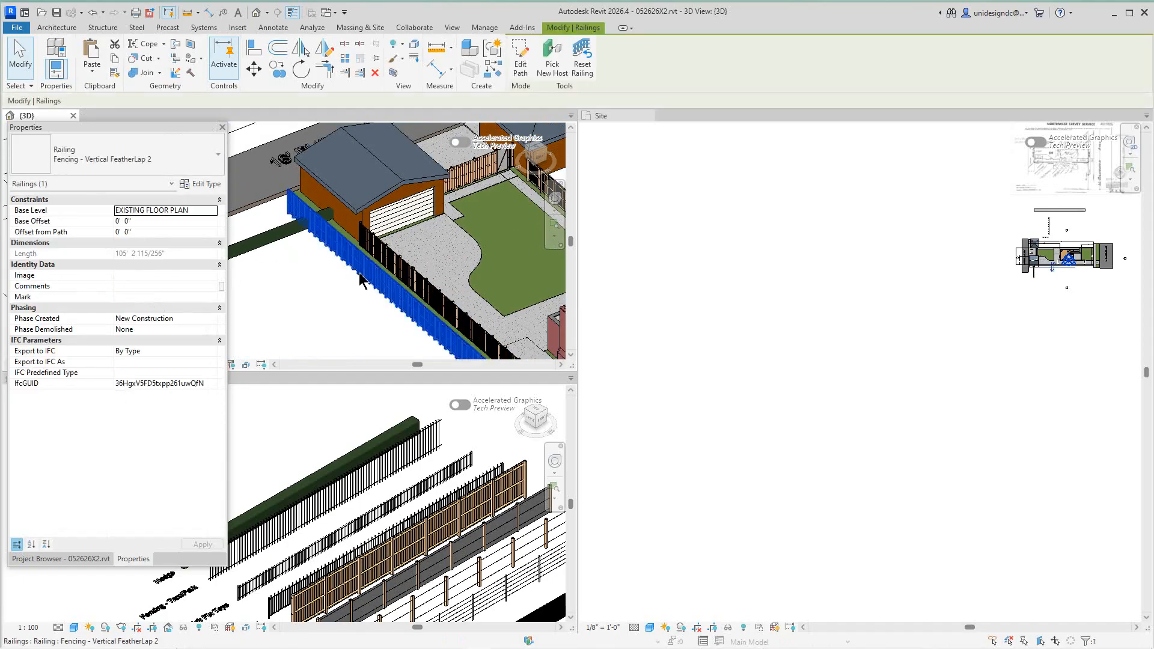
left_click(217, 154)
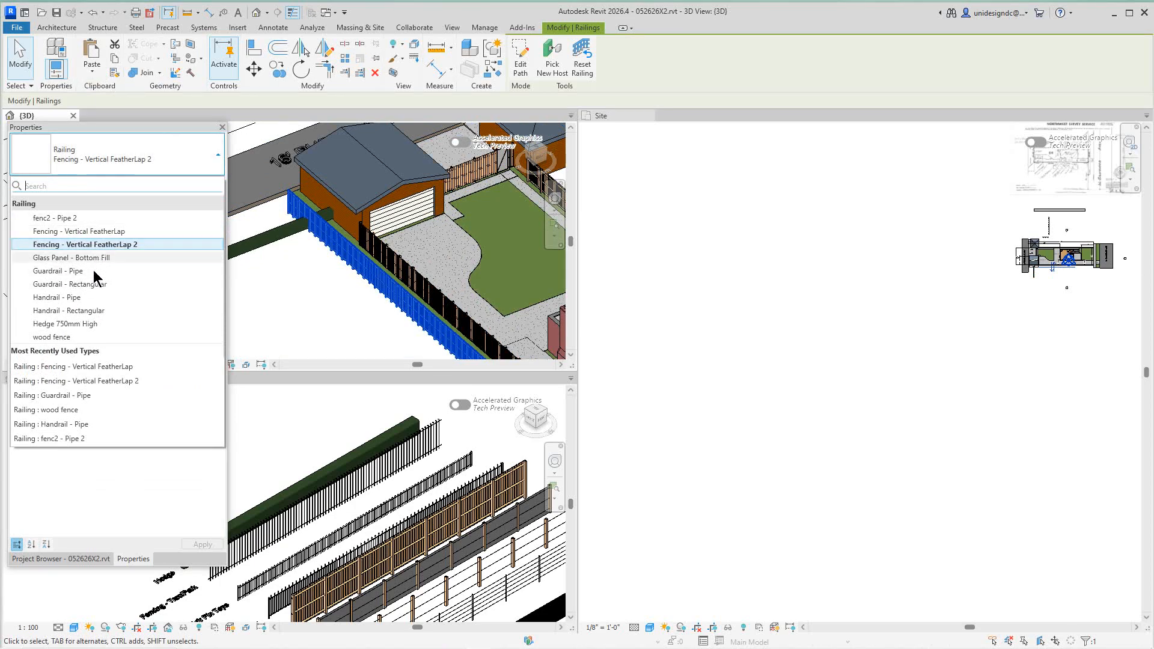
left_click(81, 323)
key("Escape")
Step: Delete the pasted hedge that crosses the boundary hedge beside the garage
scroll(282, 276, "up", 5)
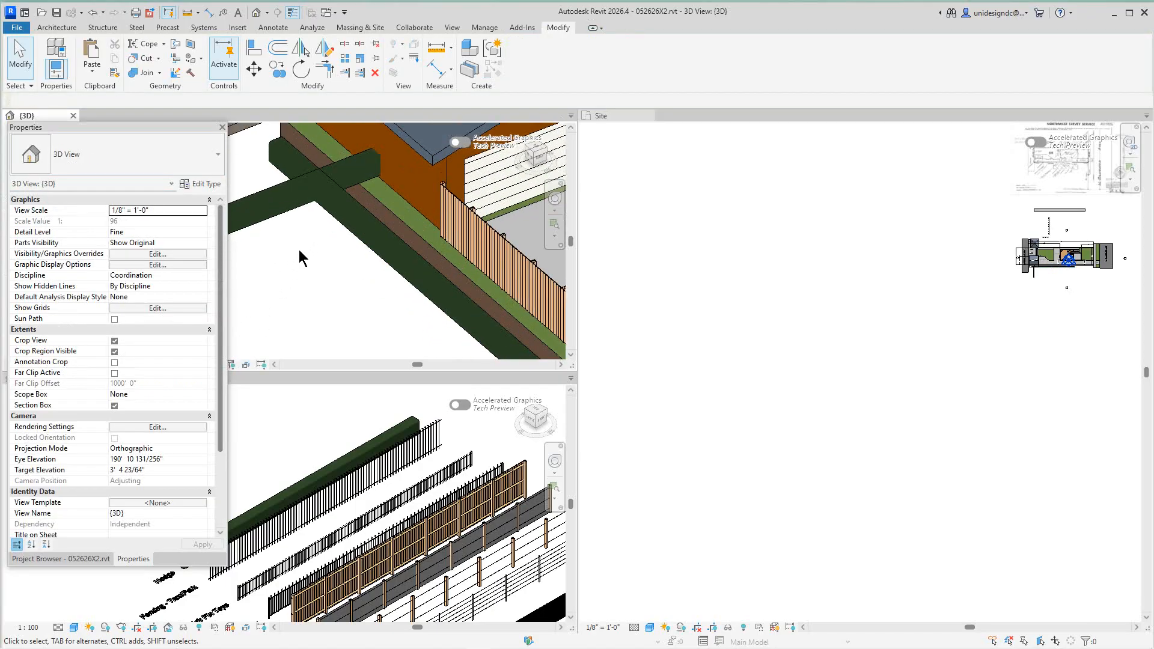
left_click(269, 215)
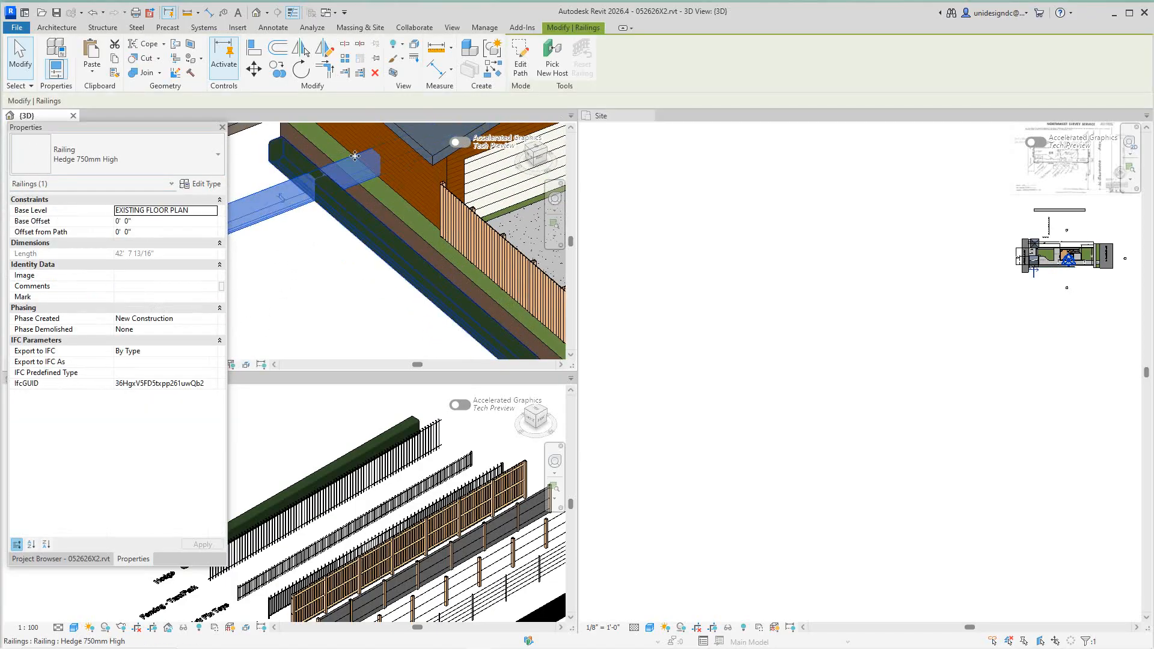
left_click(376, 73)
scroll(341, 235, "down", 4)
middle_click_drag(335, 234, 240, 158)
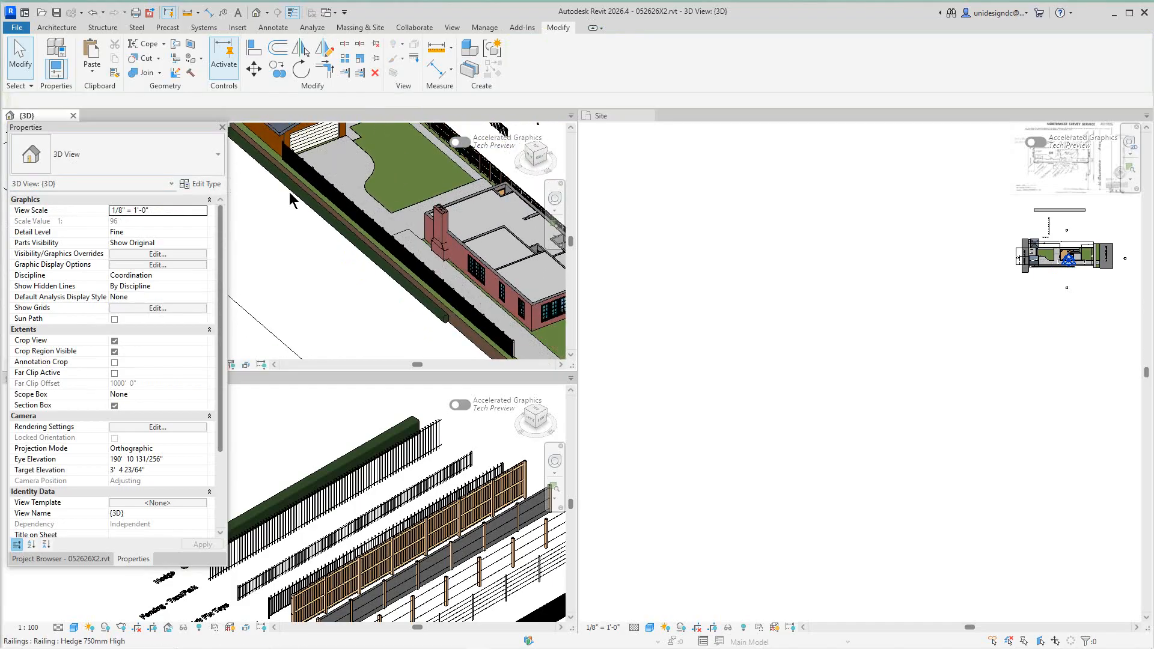
scroll(291, 200, "down", 2)
Step: Nudge the boundary hedge in the Site plan toward the driveway until it sits against the existing fence line
scroll(879, 279, "up", 4)
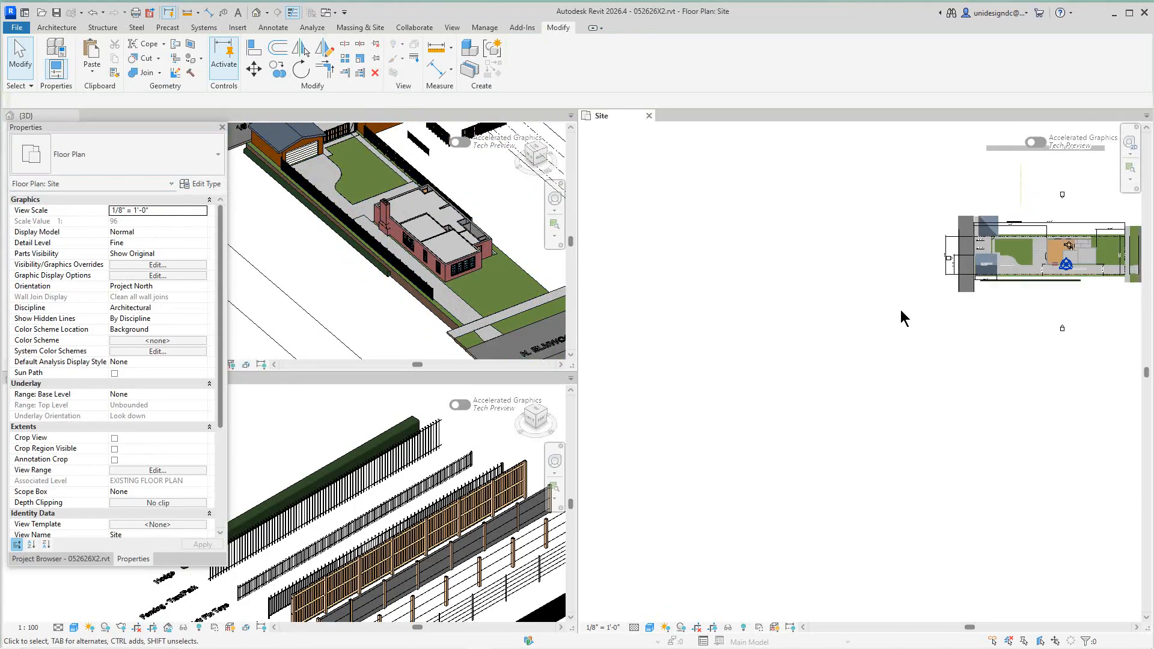
scroll(938, 324, "down", 1)
middle_click_drag(962, 331, 678, 367)
scroll(752, 337, "up", 6)
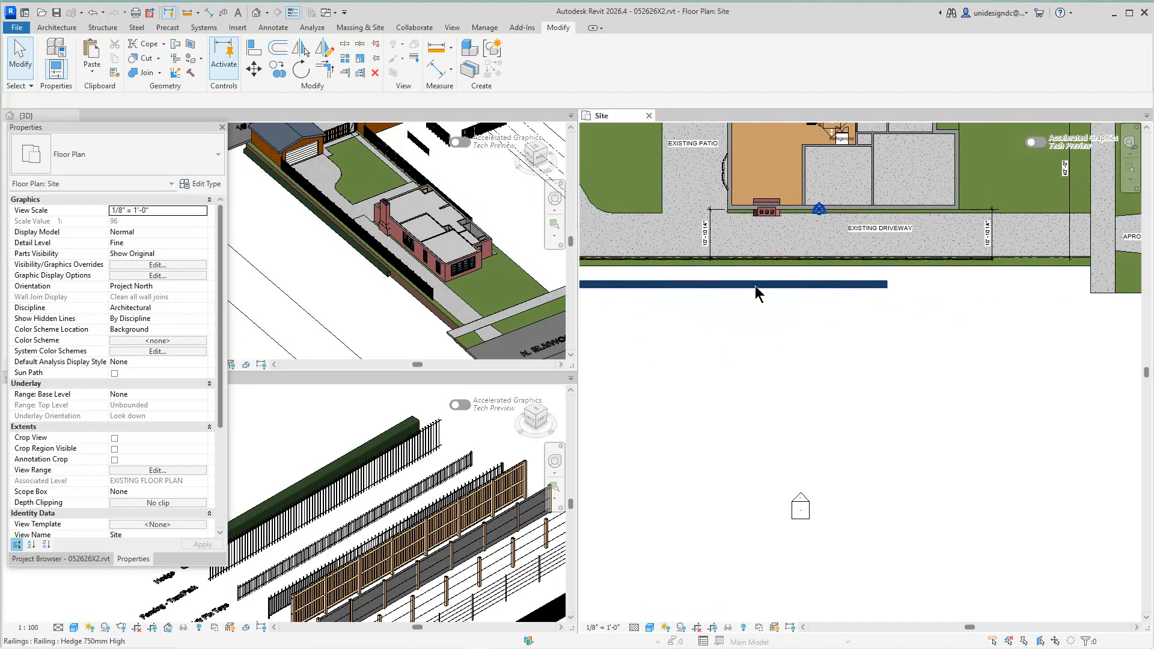
left_click(755, 286)
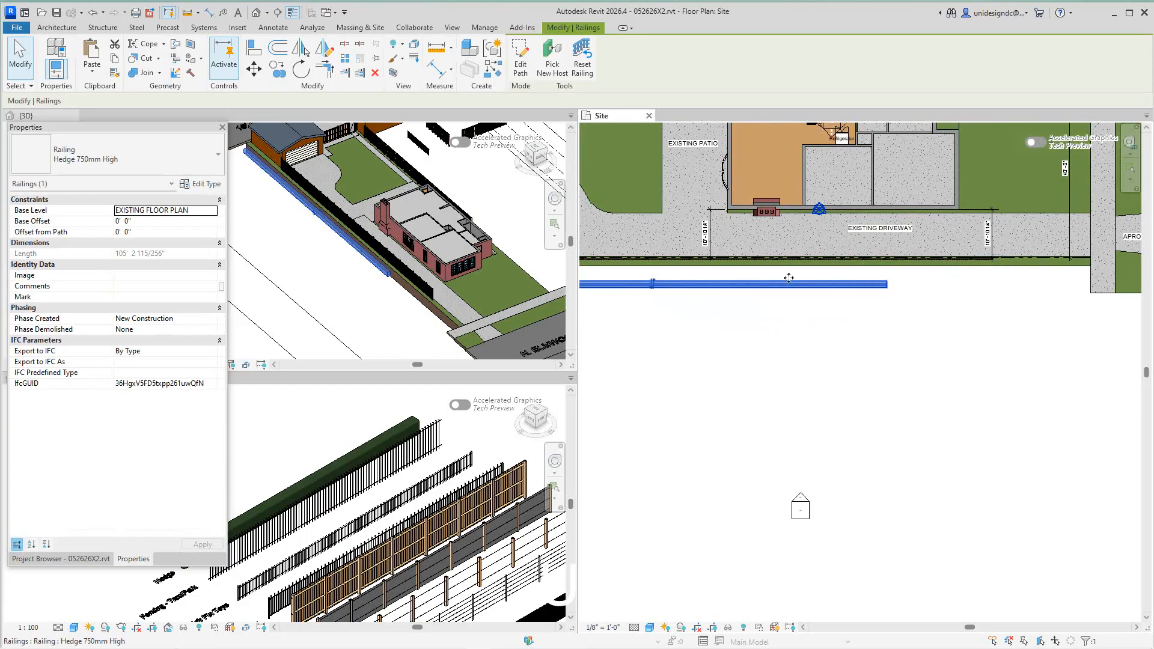
key("Up")
key("Up")
key("Up")
key("Up")
key("Up")
key("Up")
key("Up")
key("Up")
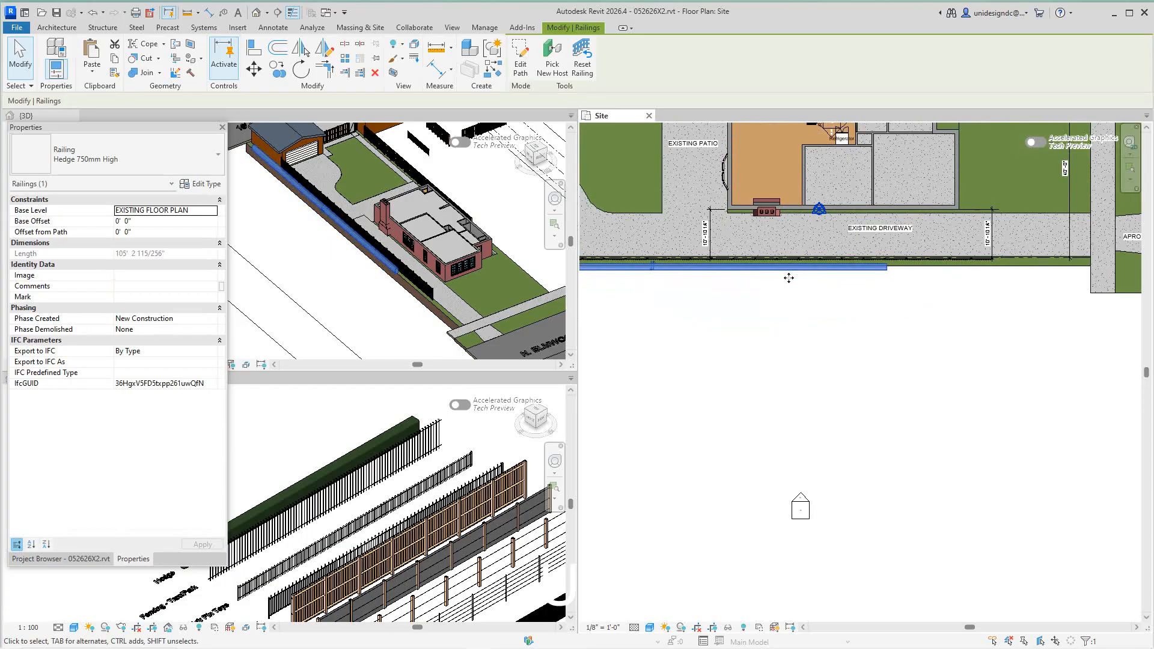
key("Up")
key("Escape")
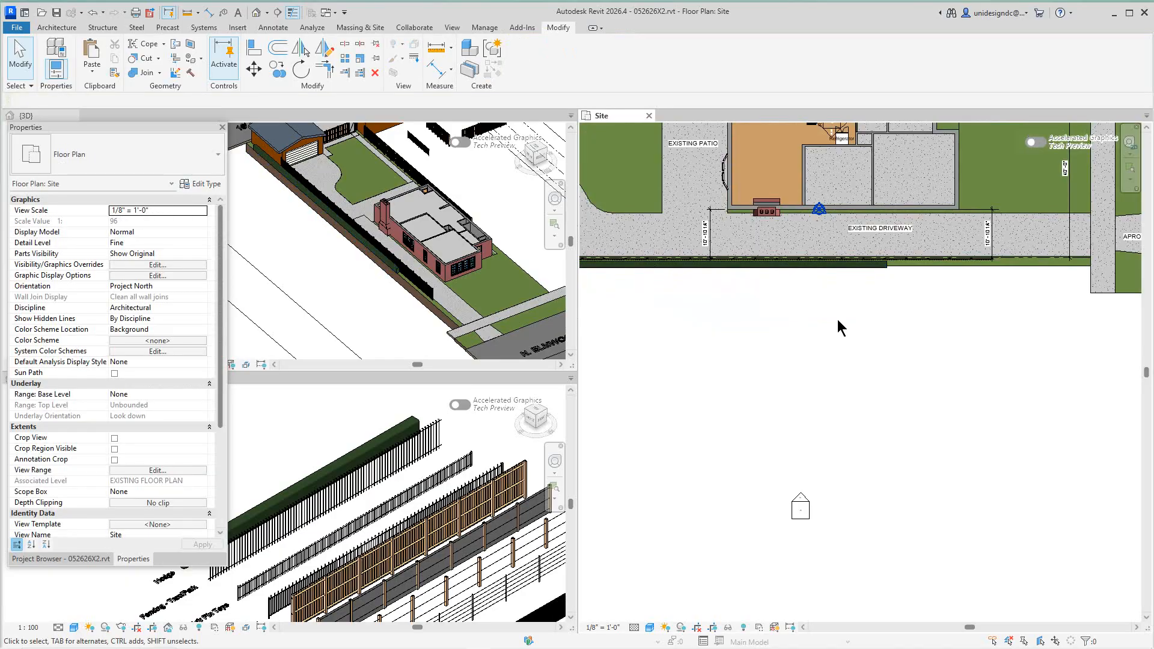
Step: Examine the moved hedge and the surrounding fences in the 3D view and the Site plan
scroll(366, 277, "up", 2)
scroll(344, 324, "up", 3)
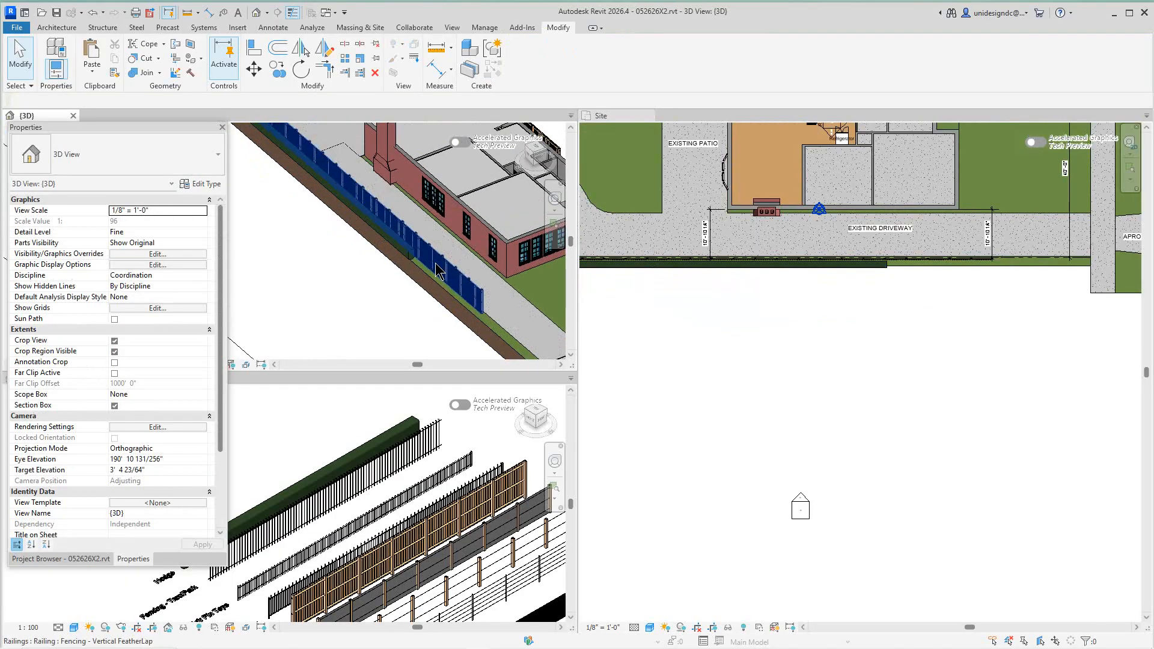
scroll(860, 302, "down", 1)
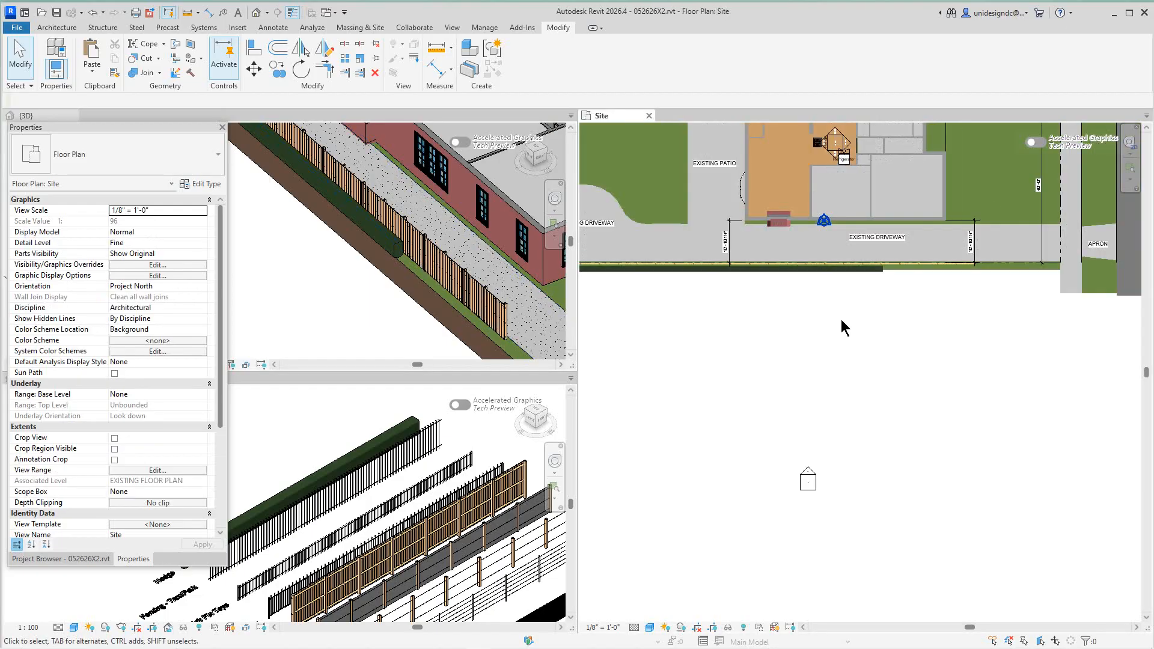
scroll(832, 348, "down", 2)
middle_click_drag(864, 373, 884, 414)
scroll(860, 370, "down", 1)
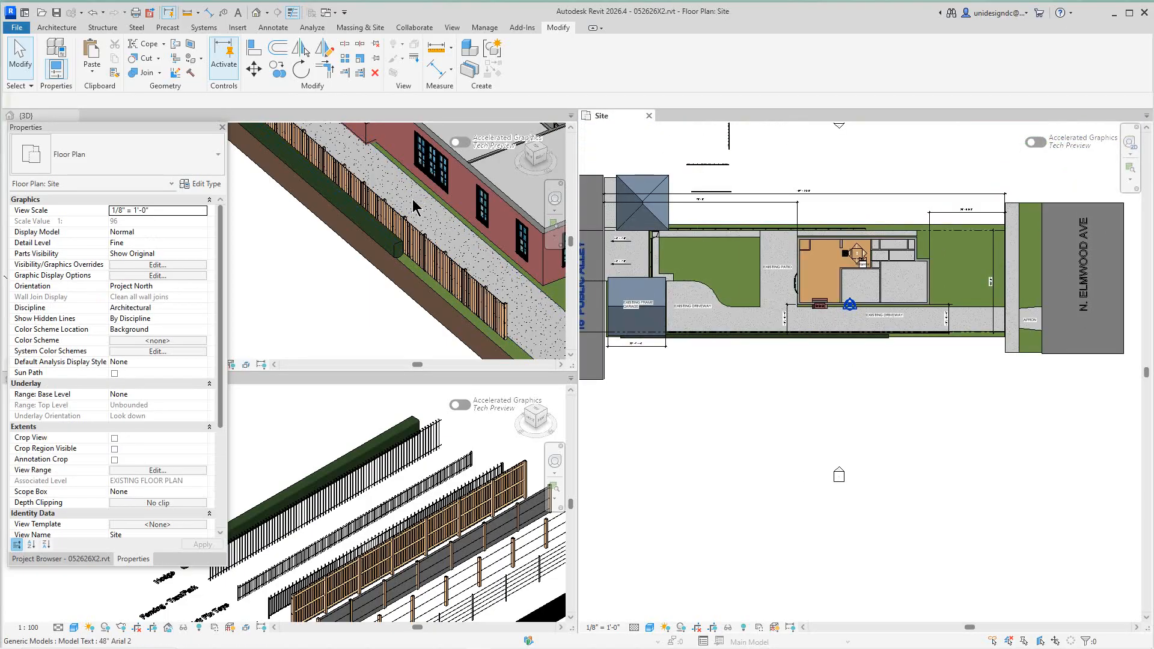
scroll(411, 210, "down", 6)
middle_click_drag(391, 260, 396, 294)
scroll(396, 294, "down", 2)
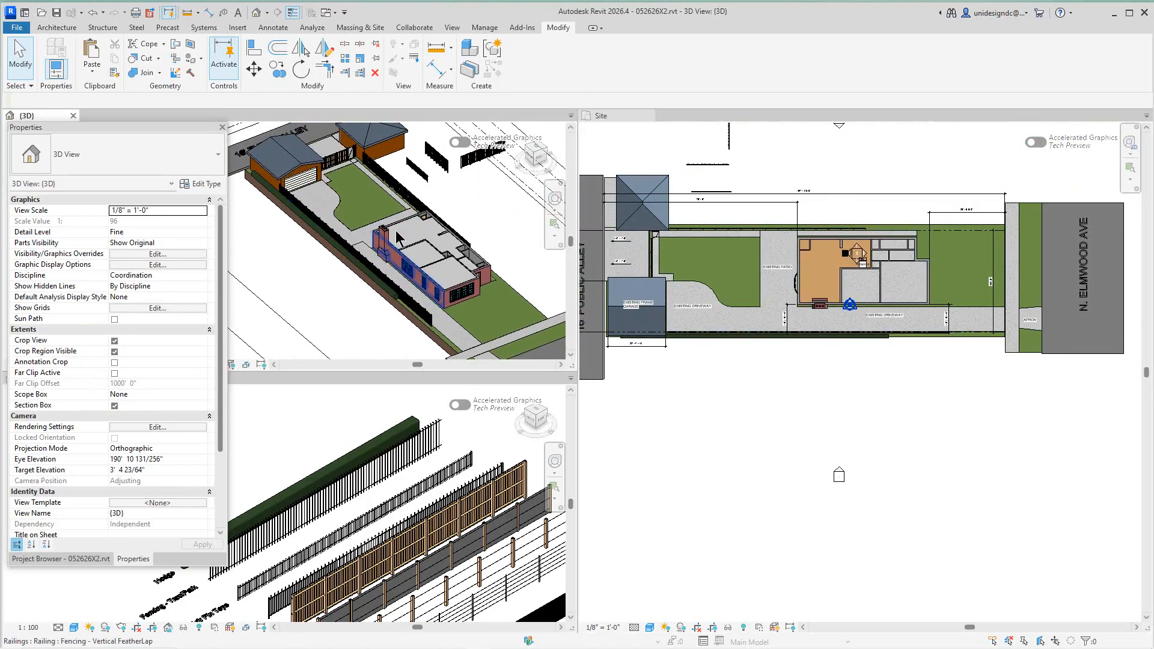
scroll(406, 185, "up", 4)
middle_click_drag(406, 185, 405, 203)
Step: Look over the remaining fence samples in the GBRENU_Fences 3D view
scroll(383, 471, "down", 5)
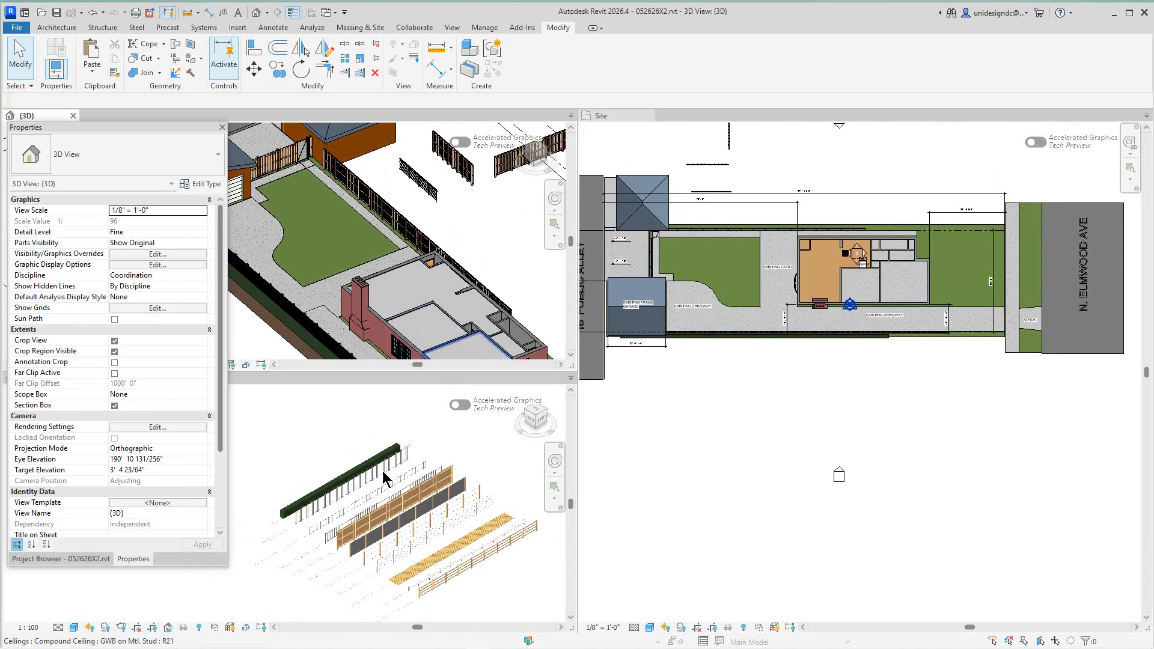
scroll(428, 518, "up", 3)
scroll(429, 519, "down", 2)
scroll(413, 516, "up", 2)
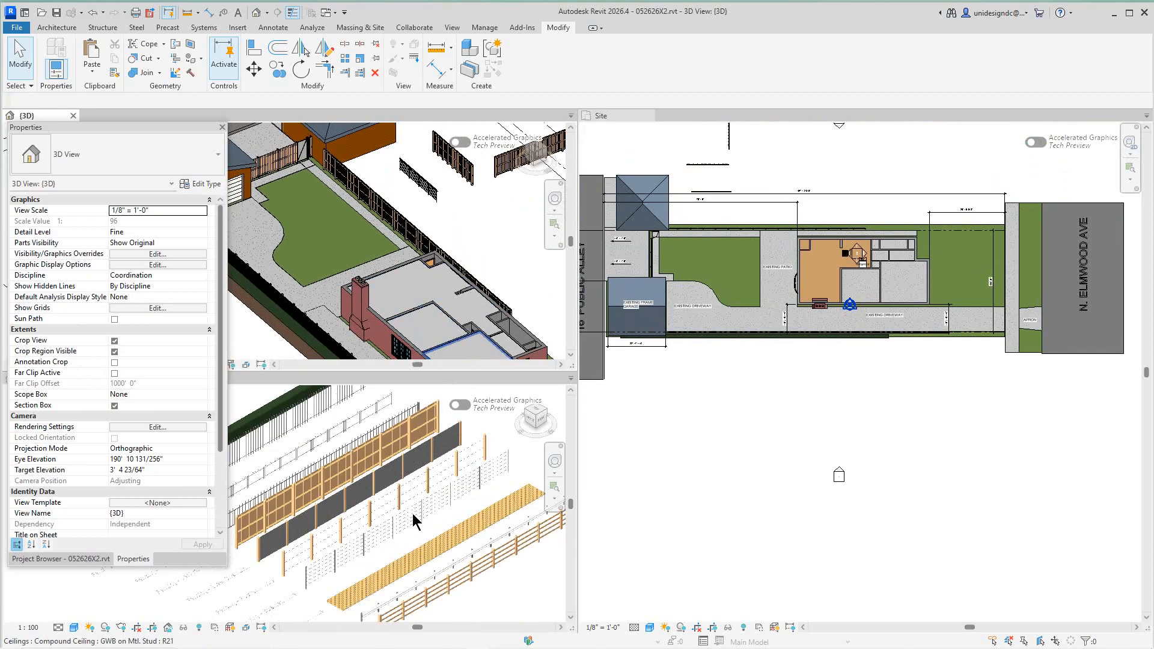
Step: Change the tiled views to a tabbed layout, with the complete row of GBRENU_Fences samples shown in the 3D view
scroll(409, 518, "down", 2)
scroll(385, 529, "up", 5)
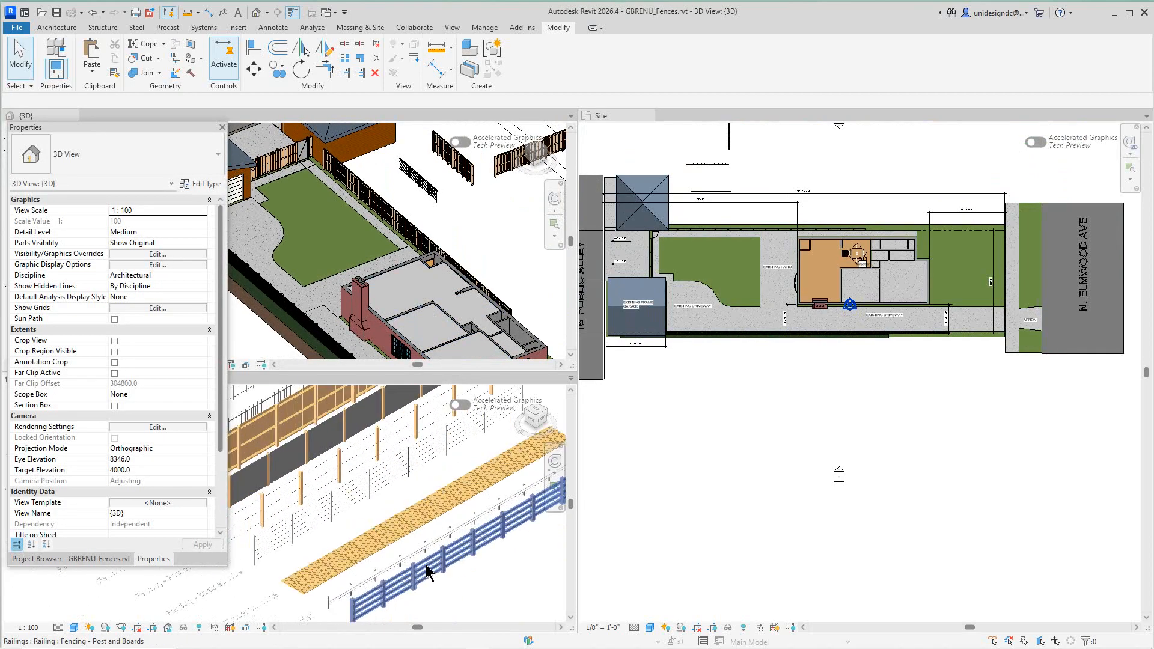
scroll(363, 574, "down", 4)
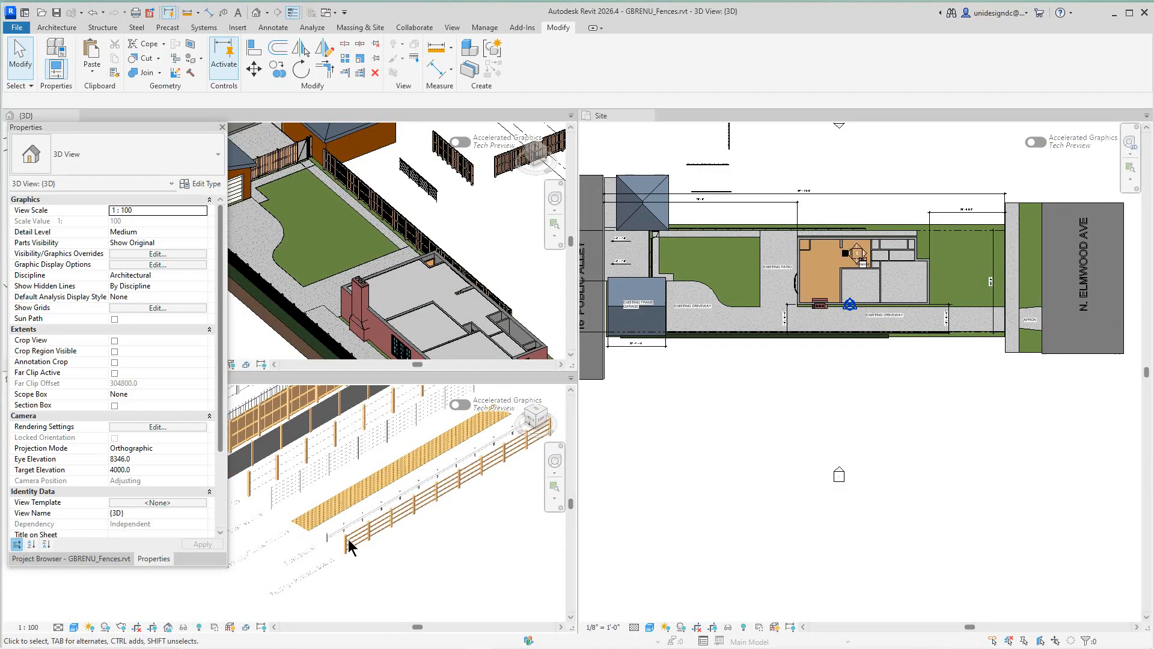
left_click(455, 28)
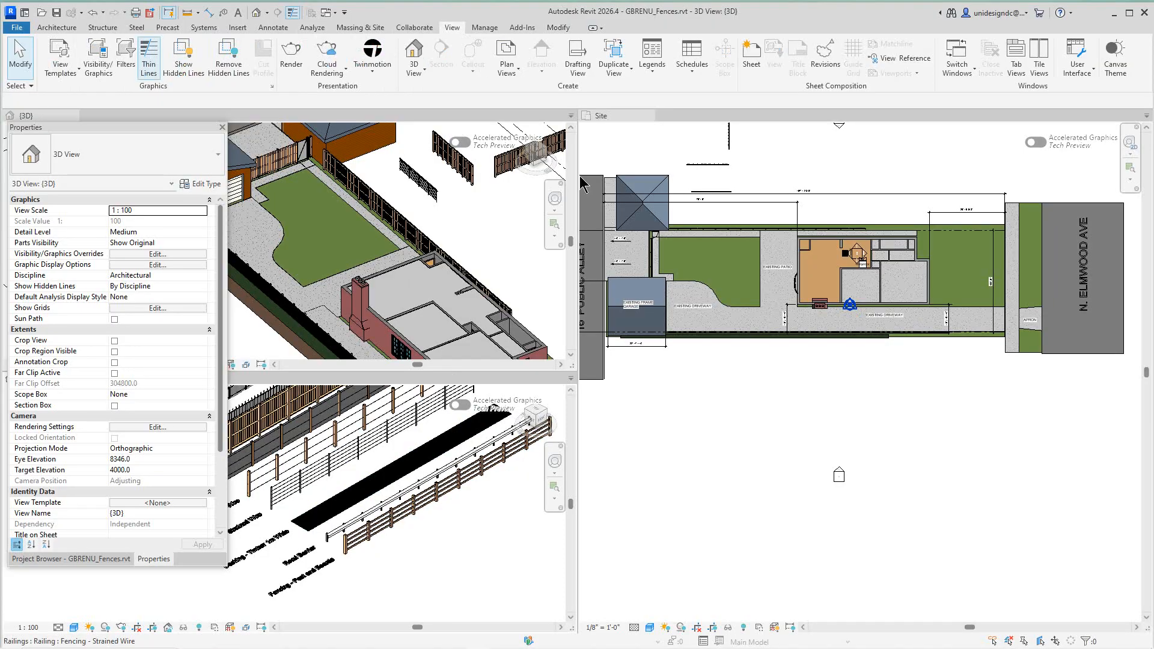
left_click(1016, 57)
scroll(618, 266, "down", 4)
middle_click_drag(623, 275, 699, 369)
scroll(698, 369, "up", 1)
scroll(342, 240, "up", 5)
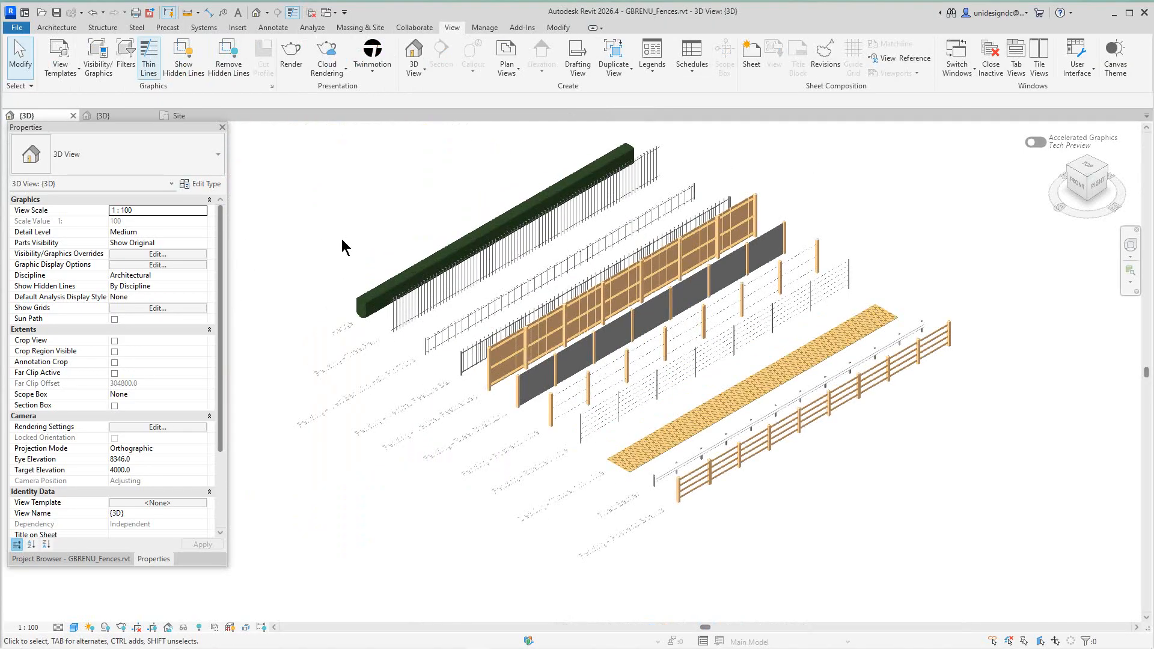
Step: Examine the labelled samples one by one, from the hedge and metal fencing to the timber decking, road barrier and post-and-board fence
middle_click_drag(364, 243, 366, 235)
scroll(389, 334, "up", 6)
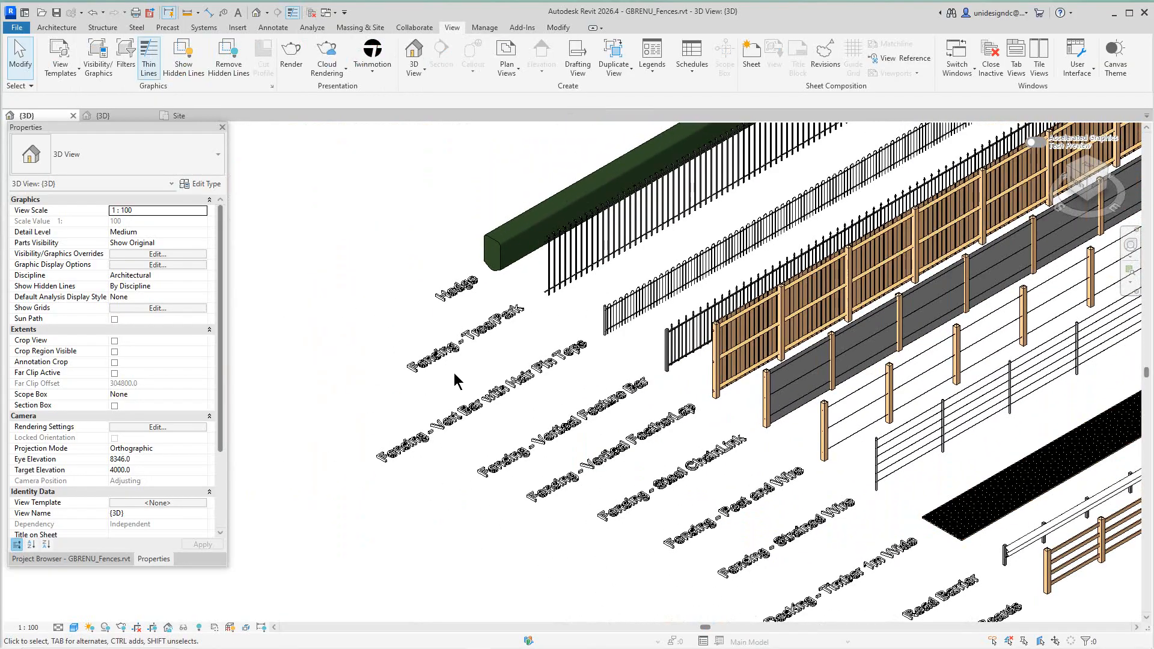
scroll(446, 368, "up", 1)
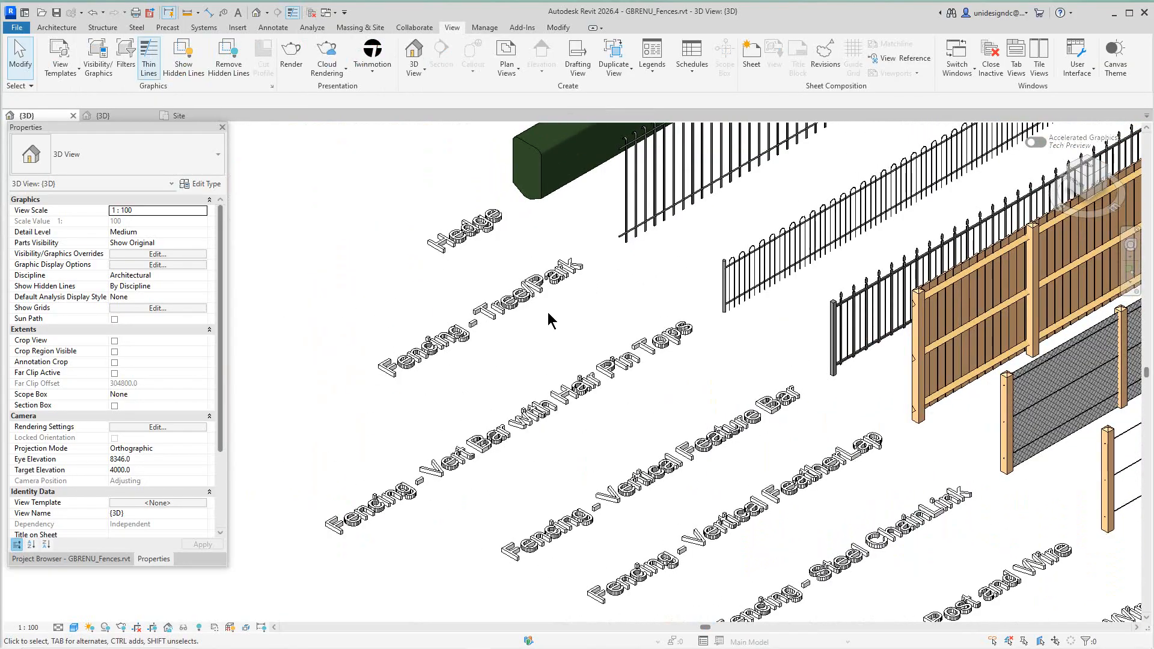
scroll(547, 316, "down", 4)
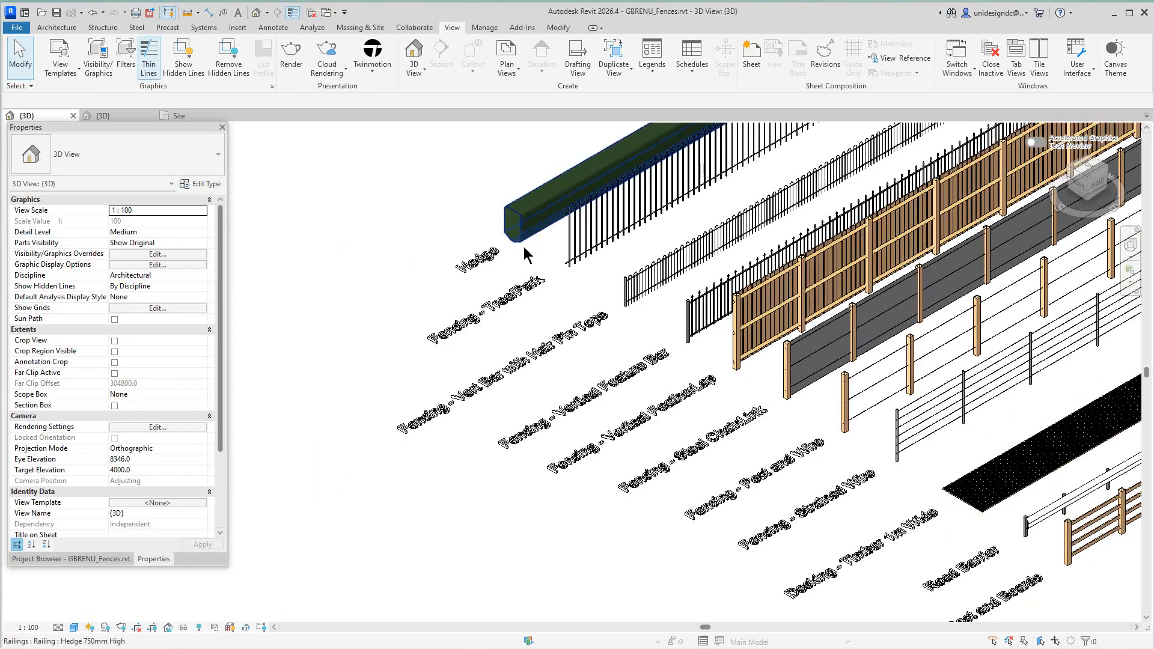
middle_click_drag(552, 315, 364, 220)
scroll(631, 477, "up", 2)
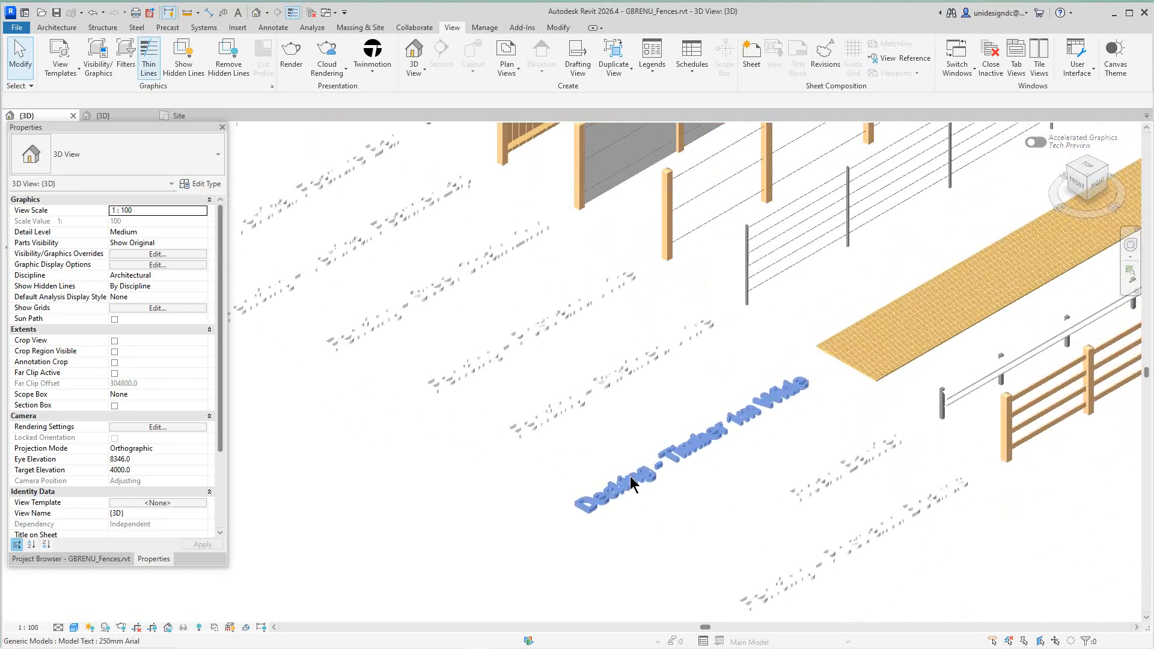
scroll(631, 478, "up", 3)
scroll(692, 474, "down", 4)
middle_click_drag(689, 473, 658, 461)
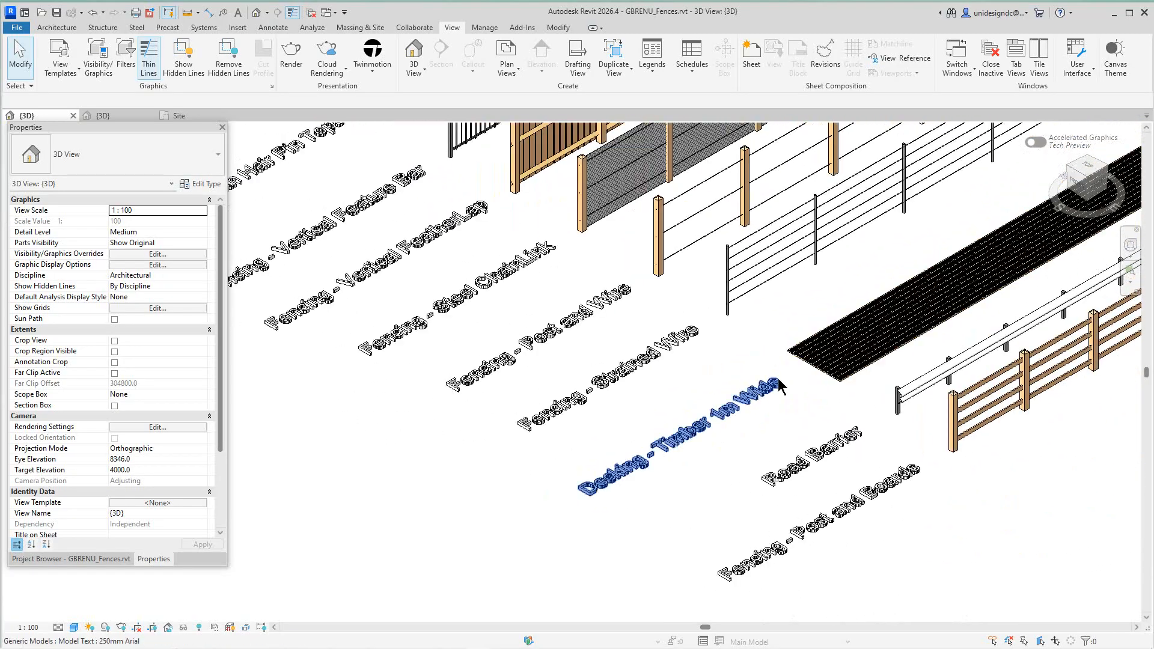
scroll(742, 325, "down", 2)
middle_click_drag(739, 365, 612, 426)
scroll(806, 436, "up", 2)
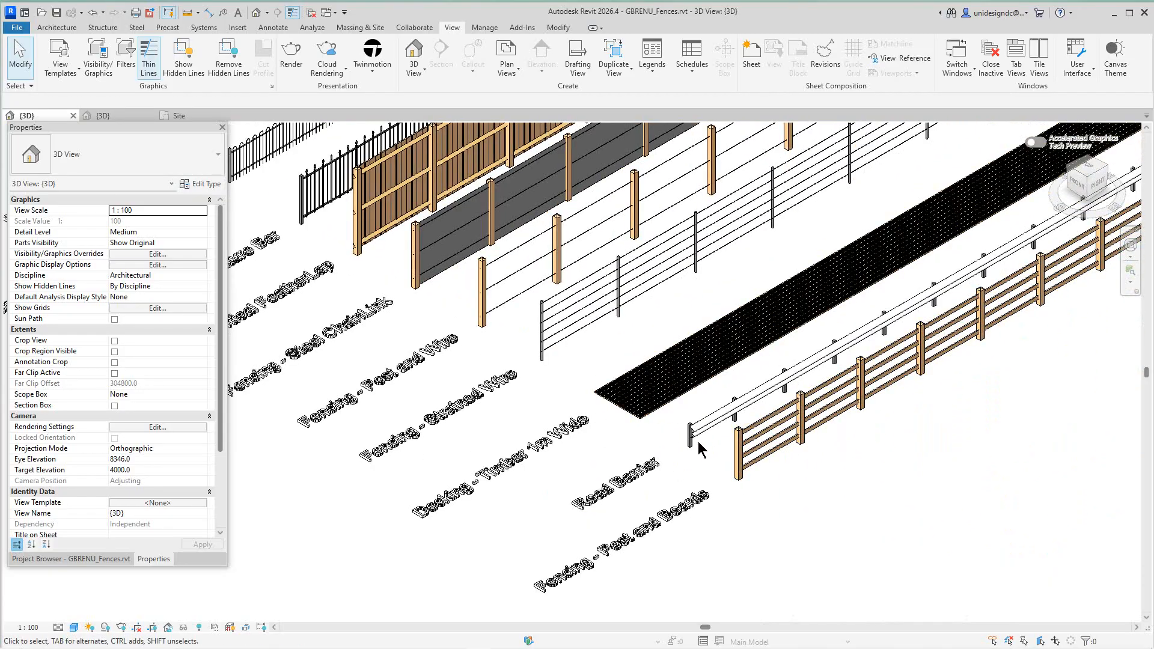
Step: Inspect the railing type and properties of the Road Barrier sample, and clear the selection
left_click(700, 421)
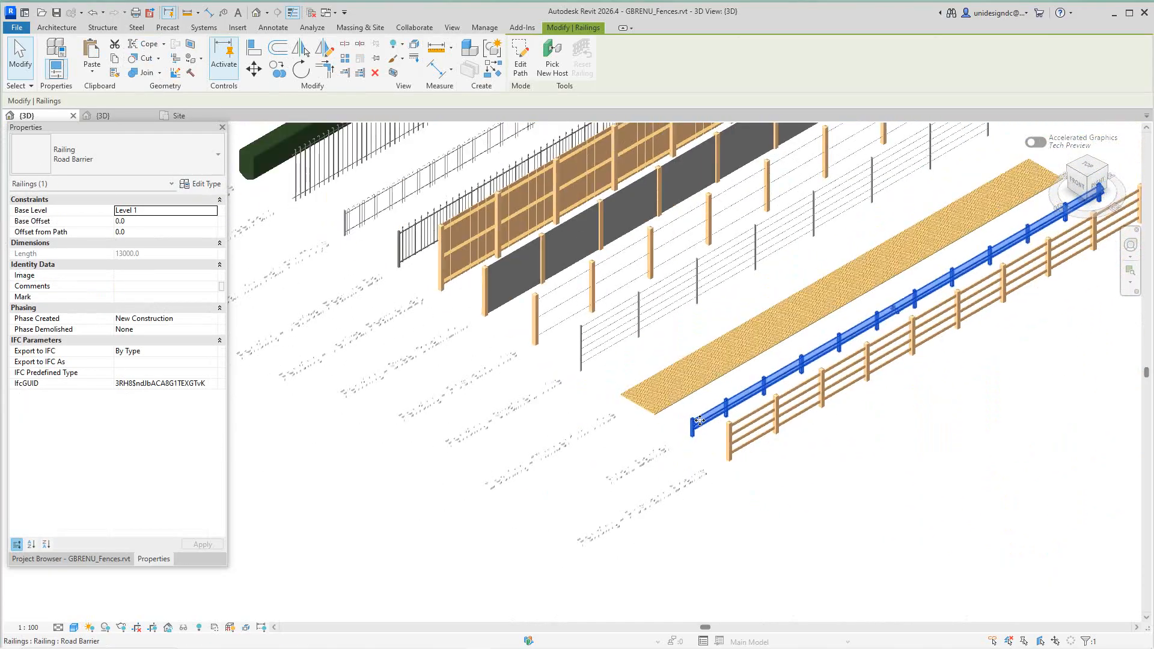
scroll(699, 421, "down", 3)
scroll(787, 457, "up", 1)
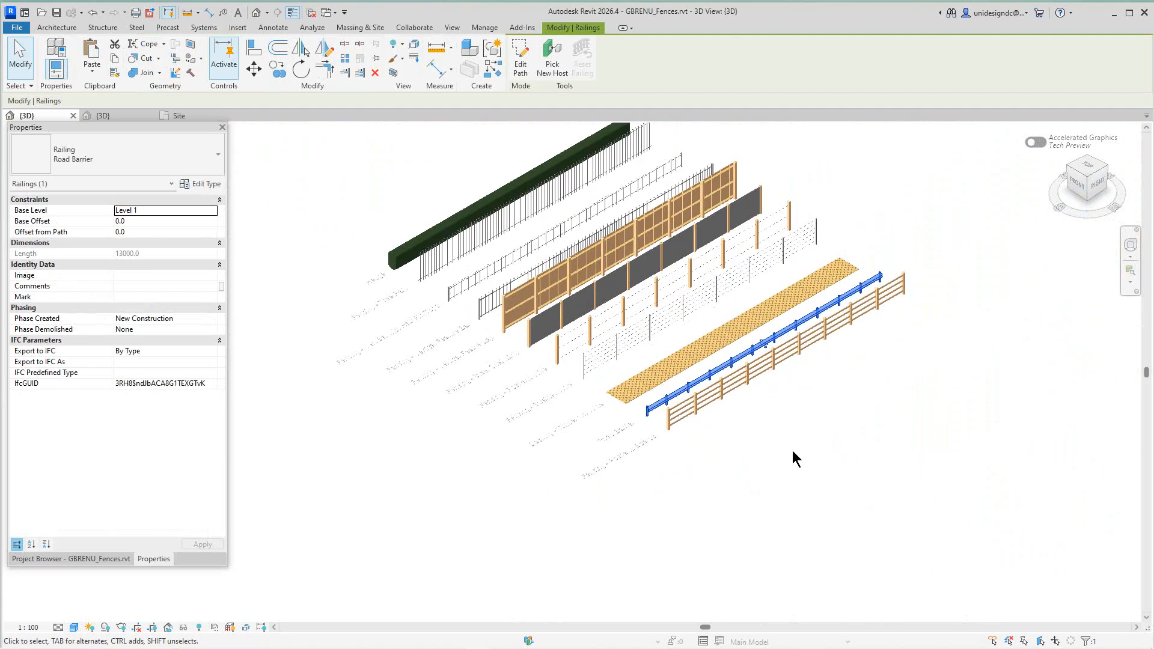
scroll(792, 452, "up", 1)
middle_click_drag(792, 452, 854, 518)
left_click(970, 258)
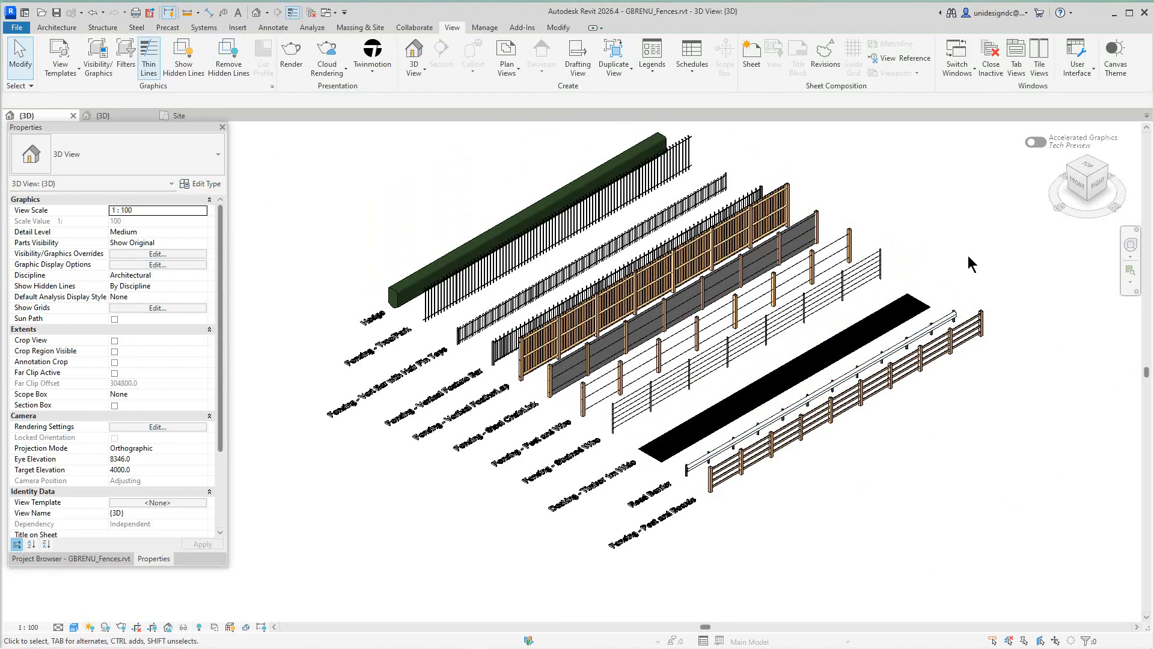
scroll(962, 286, "up", 1)
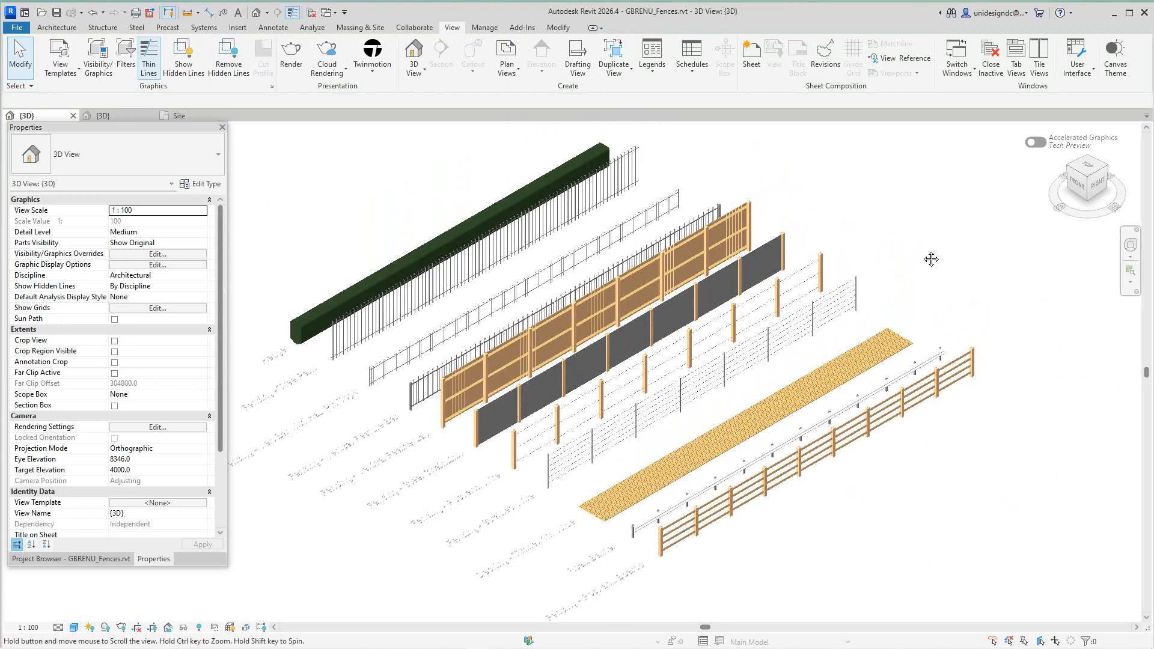
middle_click_drag(933, 258, 946, 258)
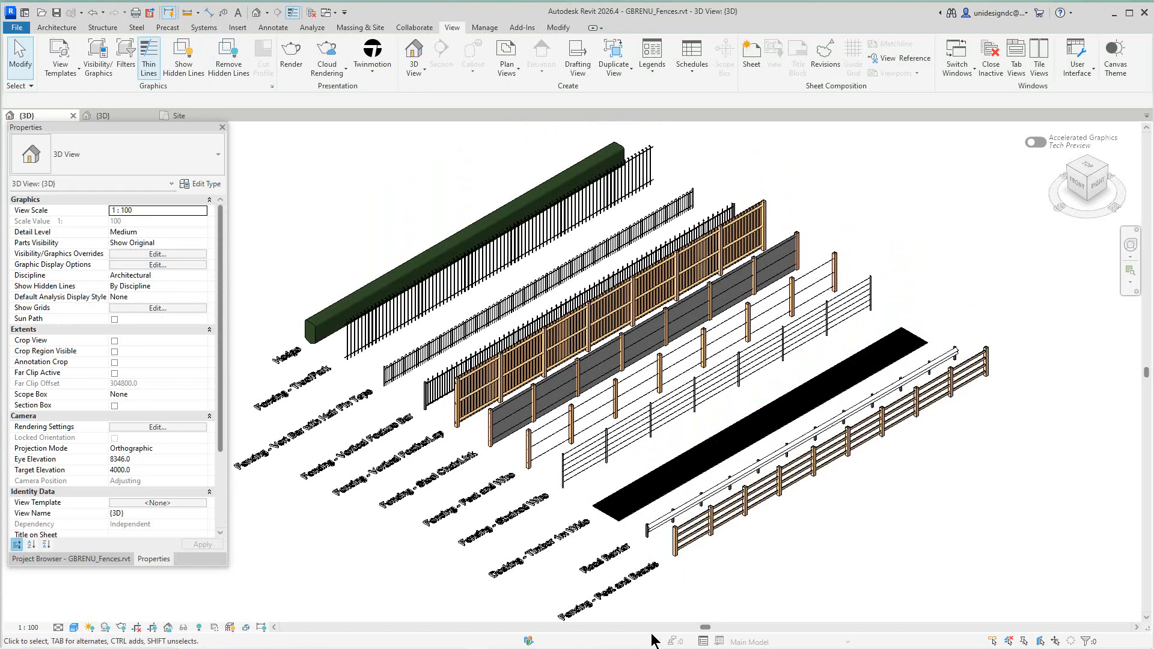
mouse_move(541, 648)
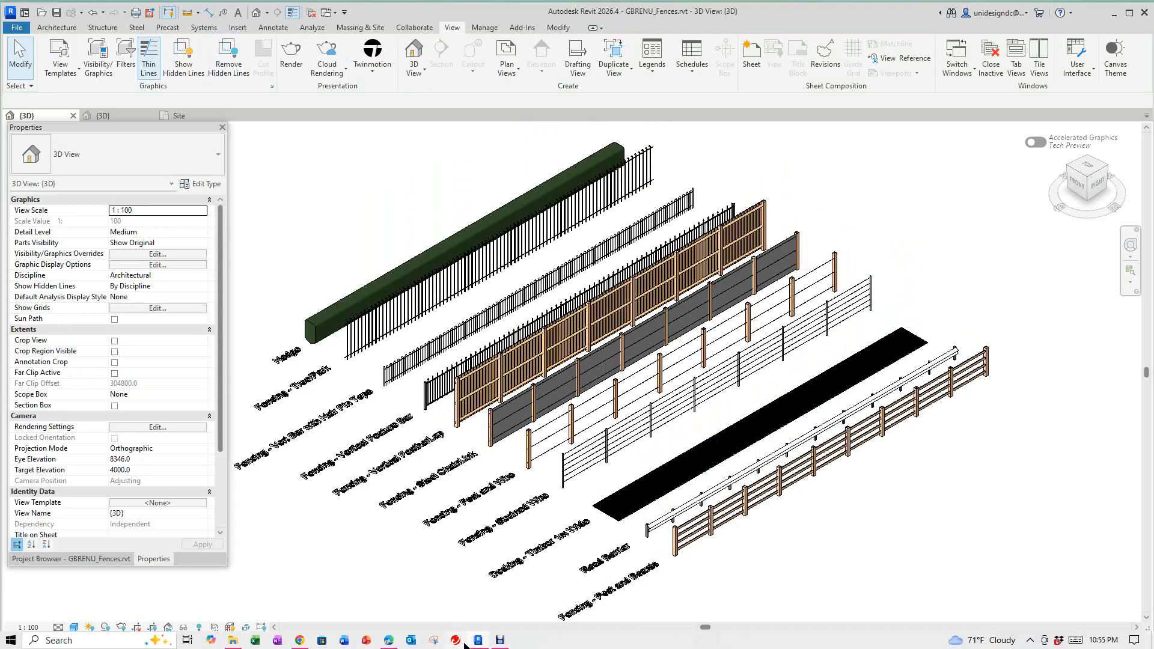